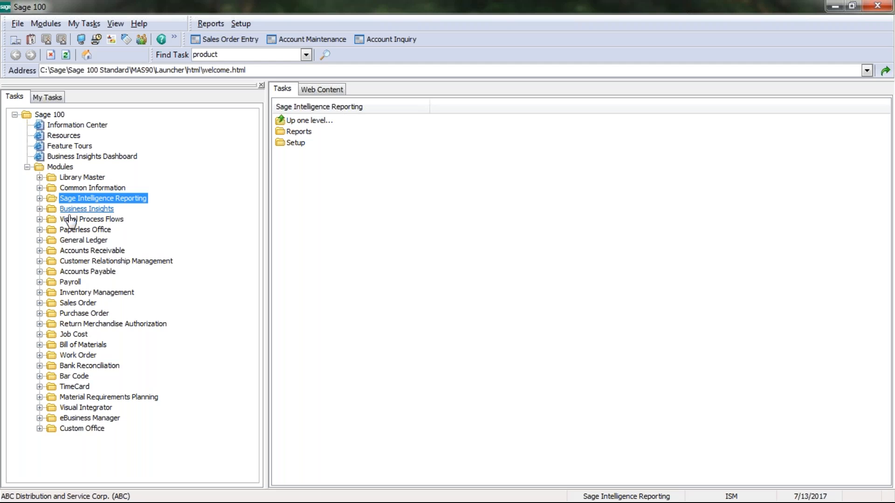
- Open the Customer No. lookup from Customer Maintenance and maximize the 19-customer list
double_click(91, 251)
click(94, 270)
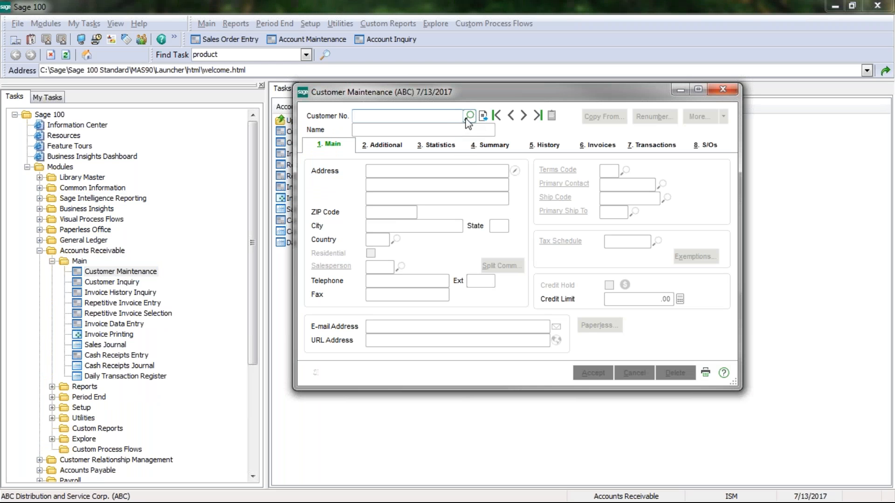
click(470, 116)
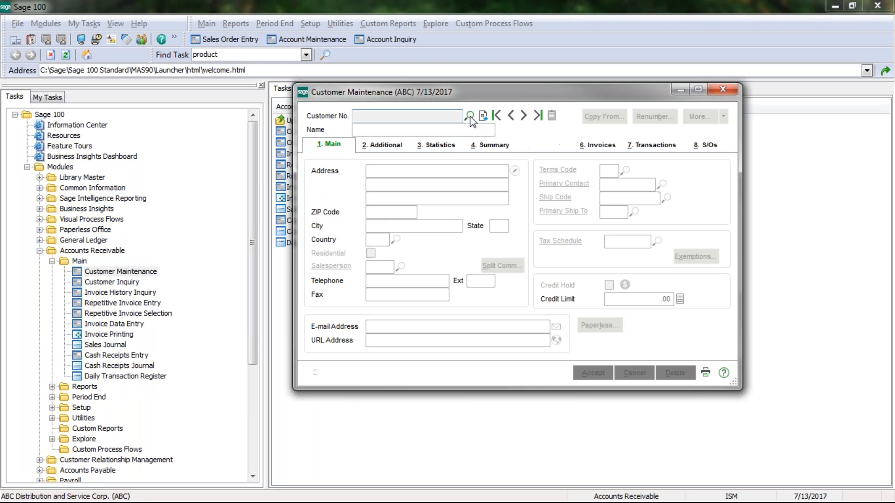
click(68, 20)
click(482, 65)
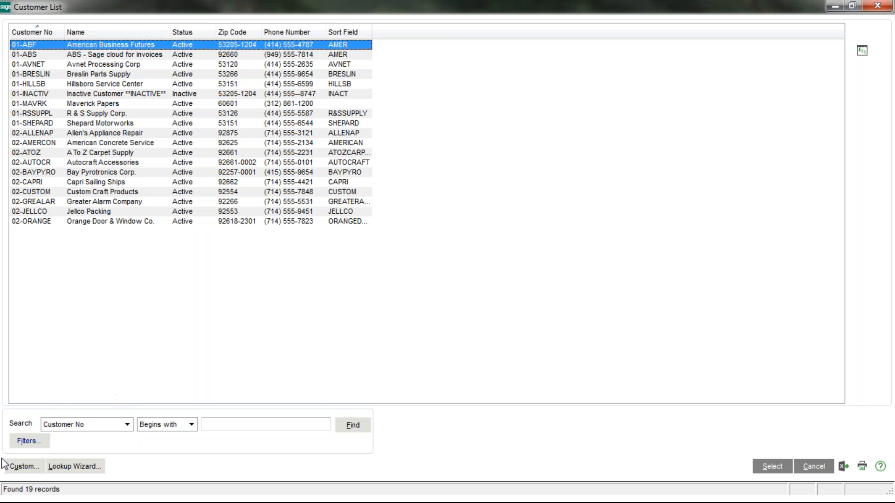
- Begin a custom customer lookup view described as 'State' and continue to column selection
click(26, 467)
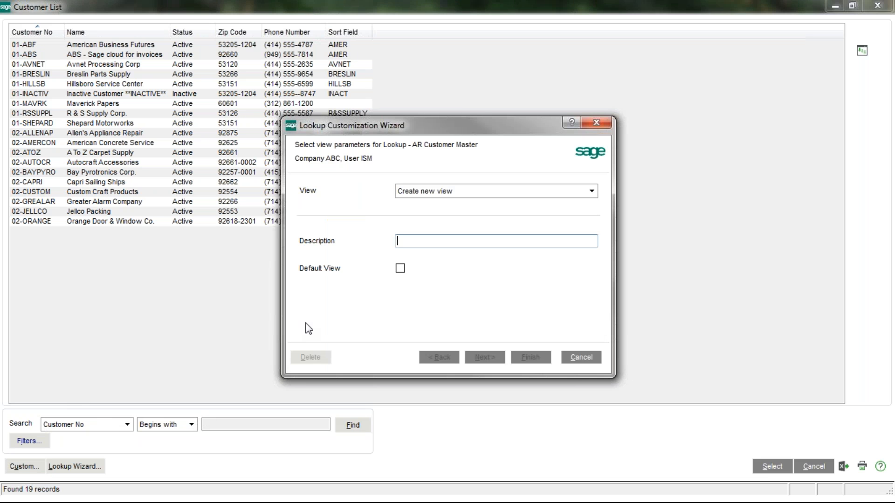
text(State)
click(485, 362)
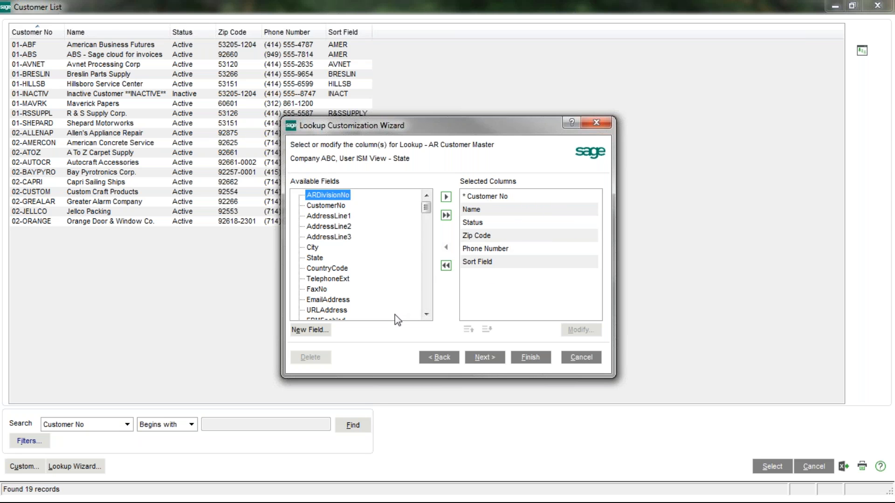
- Add CreditLimit, CurrentBalance, AgingCategory1–4 and OpenOrderAmt to the view's selected columns
click(427, 314)
click(427, 315)
click(427, 314)
click(427, 314)
click(427, 314)
click(427, 314)
click(427, 314)
click(426, 315)
click(427, 314)
click(427, 315)
click(427, 315)
click(427, 314)
click(427, 314)
click(426, 314)
click(426, 314)
click(426, 314)
click(426, 314)
click(426, 314)
click(426, 315)
click(426, 314)
click(426, 314)
click(427, 314)
click(427, 314)
click(427, 314)
click(427, 314)
click(426, 314)
click(426, 315)
click(426, 314)
click(427, 314)
click(427, 314)
click(427, 314)
click(427, 314)
click(427, 314)
click(427, 314)
click(427, 315)
click(426, 314)
click(427, 314)
click(426, 314)
click(426, 314)
click(426, 314)
click(426, 314)
click(426, 314)
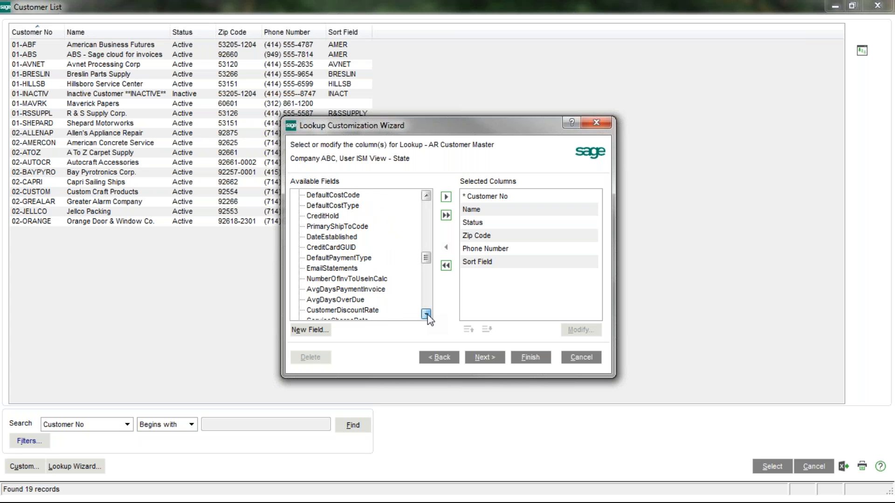
click(425, 314)
click(426, 315)
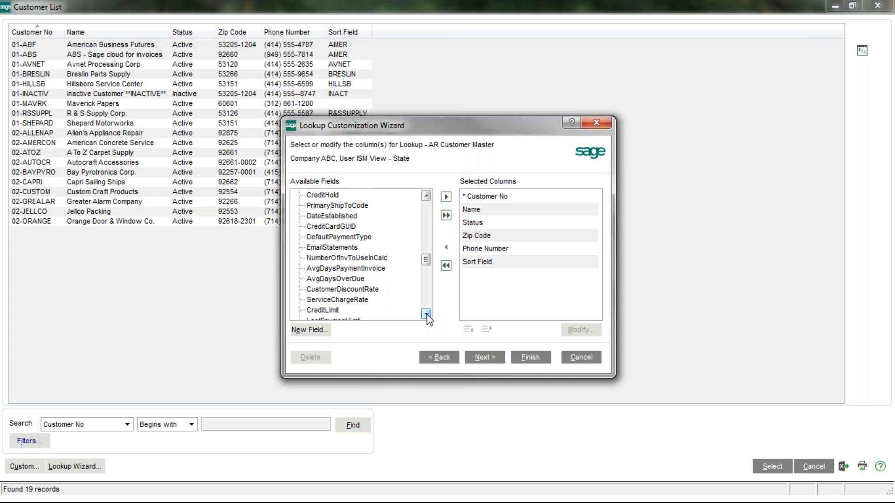
click(426, 314)
click(426, 314)
click(426, 314)
click(425, 314)
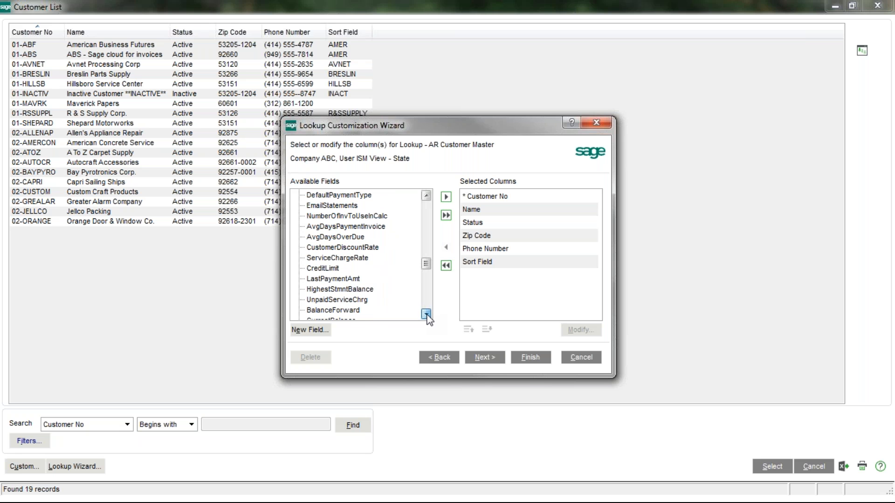
click(328, 269)
click(446, 197)
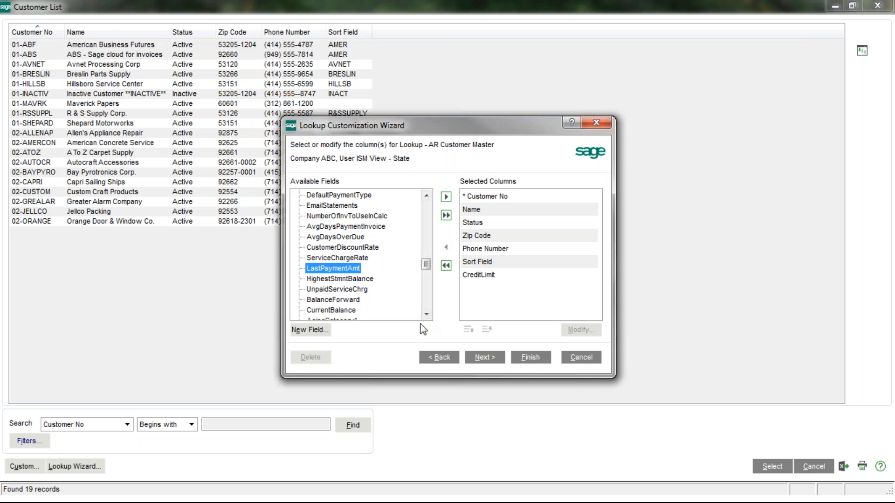
click(331, 309)
click(446, 197)
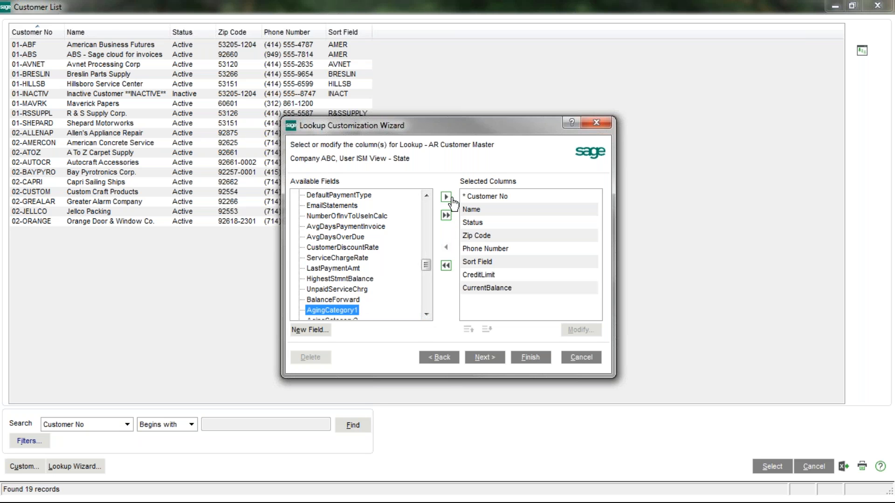
click(446, 197)
click(446, 196)
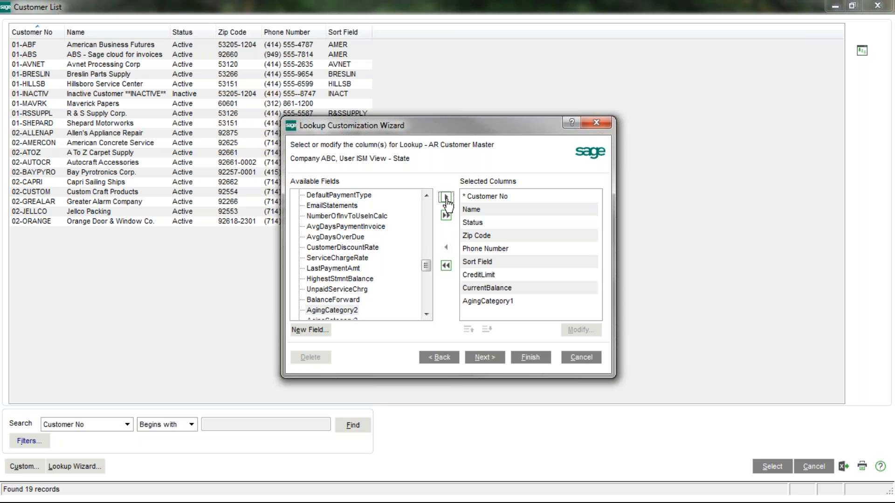
click(446, 196)
click(446, 196)
click(446, 196)
- Add the State field as a column and advance to the filter page
click(426, 314)
click(426, 314)
click(426, 314)
click(426, 314)
click(426, 314)
double_click(426, 314)
click(426, 315)
double_click(426, 314)
double_click(426, 314)
click(426, 314)
double_click(426, 314)
click(426, 314)
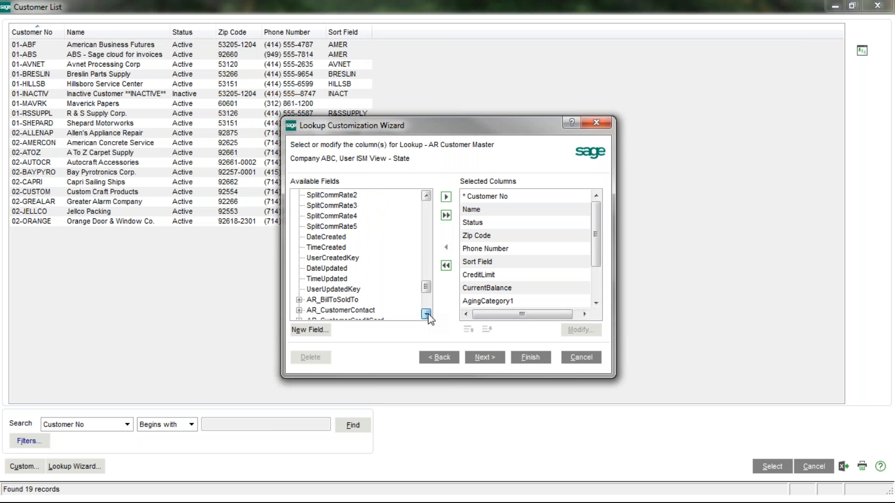
click(428, 228)
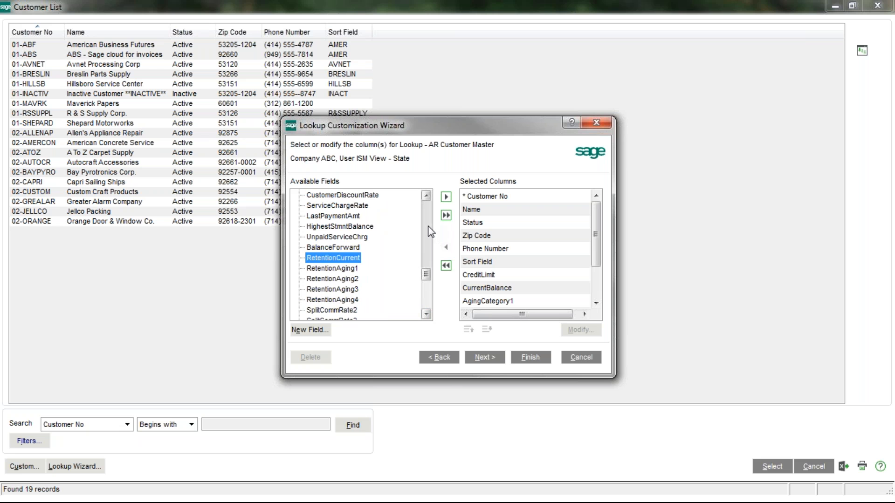
click(428, 231)
click(428, 232)
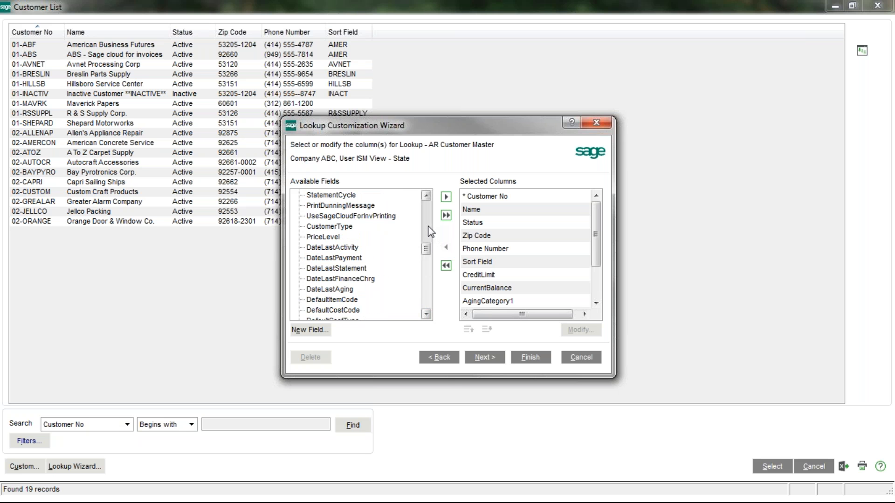
click(429, 227)
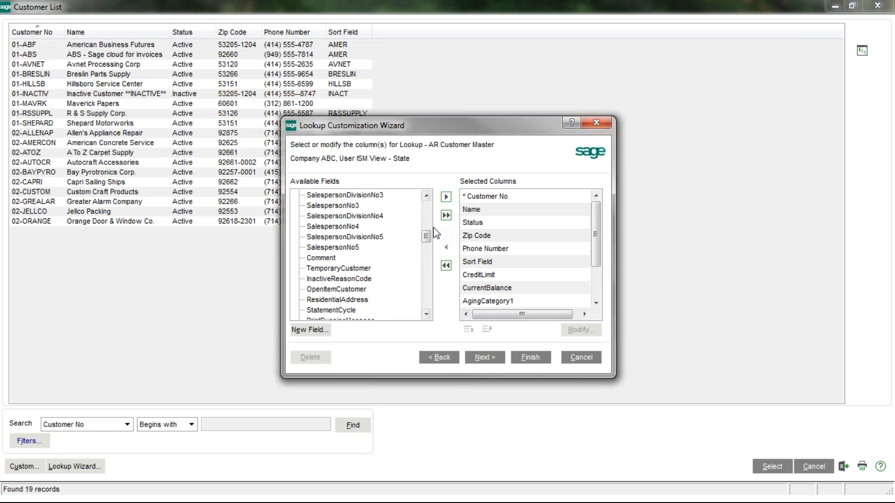
click(426, 206)
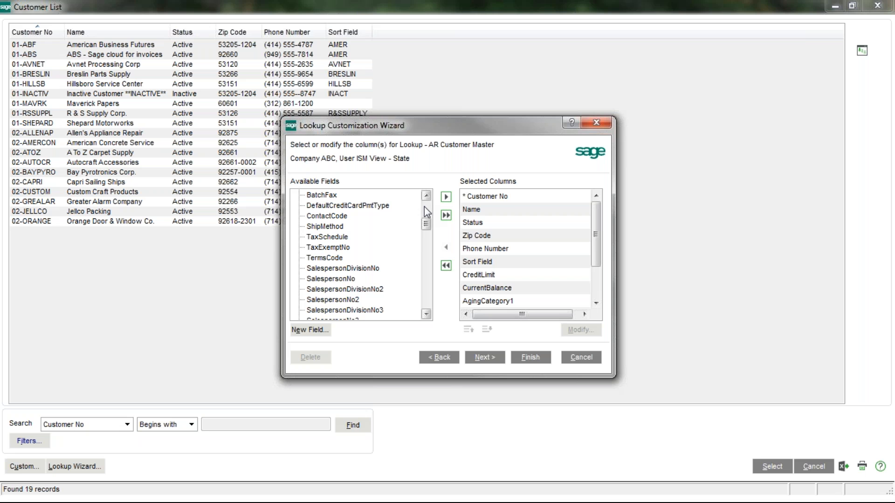
click(427, 196)
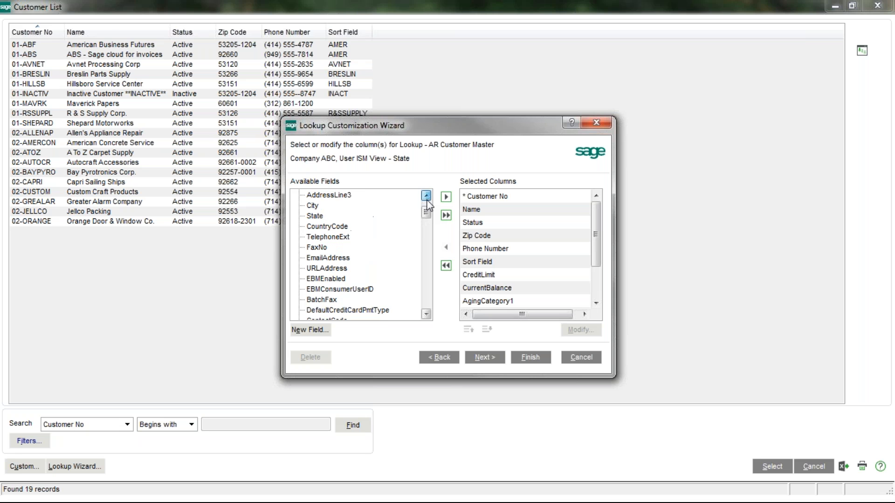
click(313, 226)
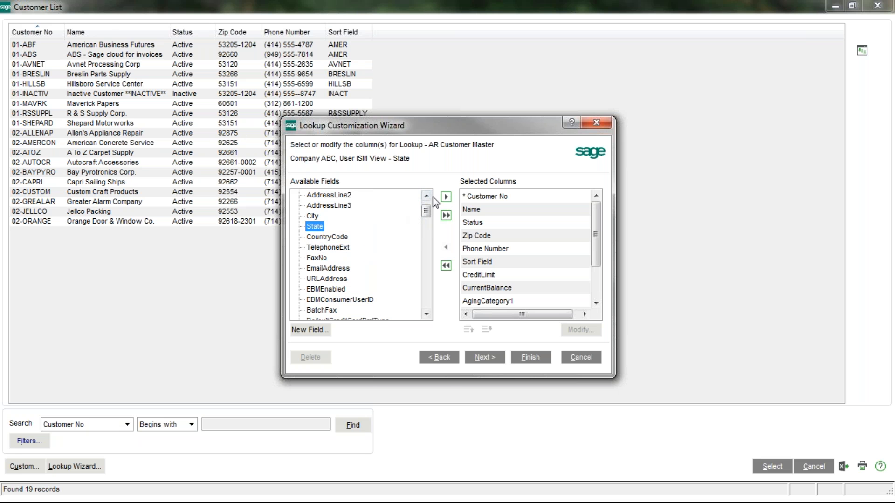
click(446, 197)
click(484, 358)
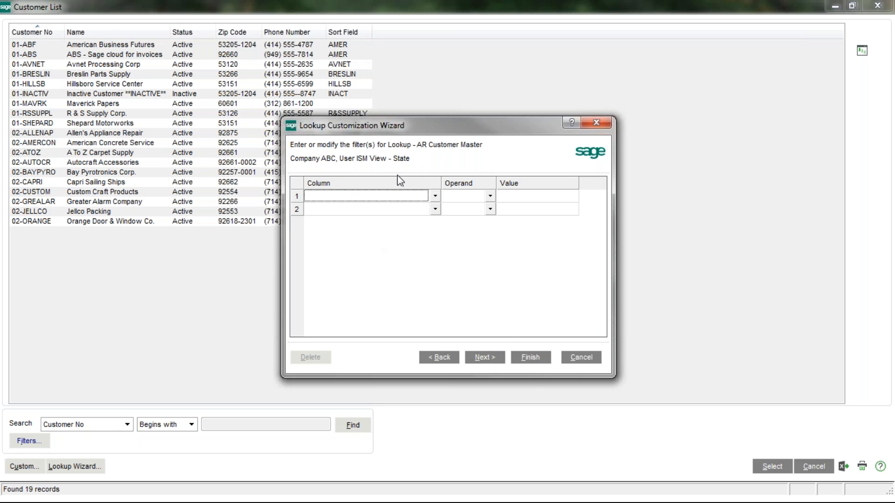
- Skip filters, set default search option Contains and default column Name, then finish the State view
click(487, 362)
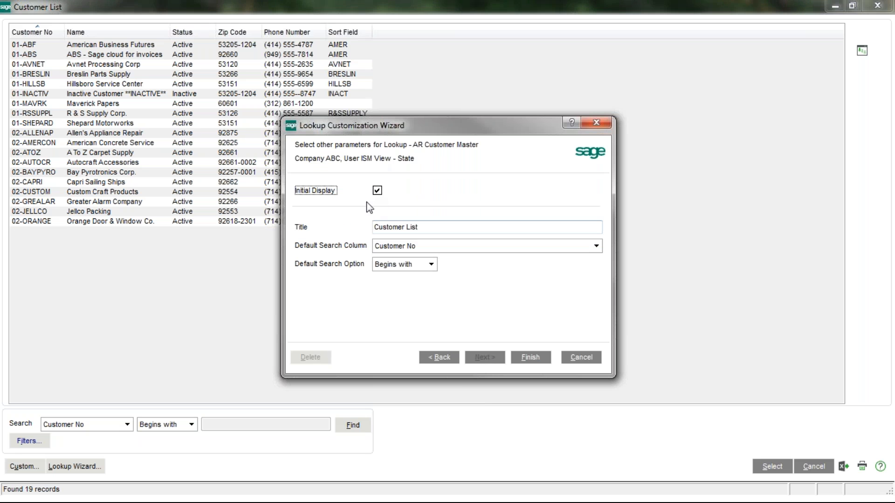
click(432, 267)
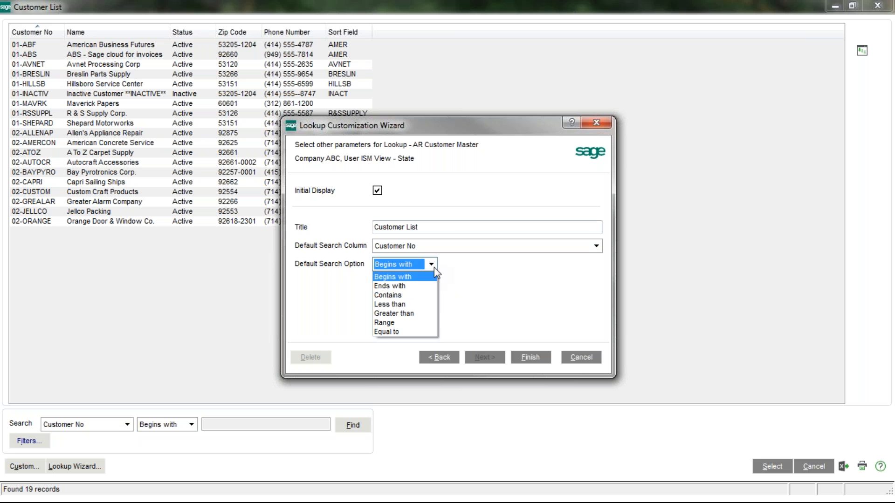
click(396, 296)
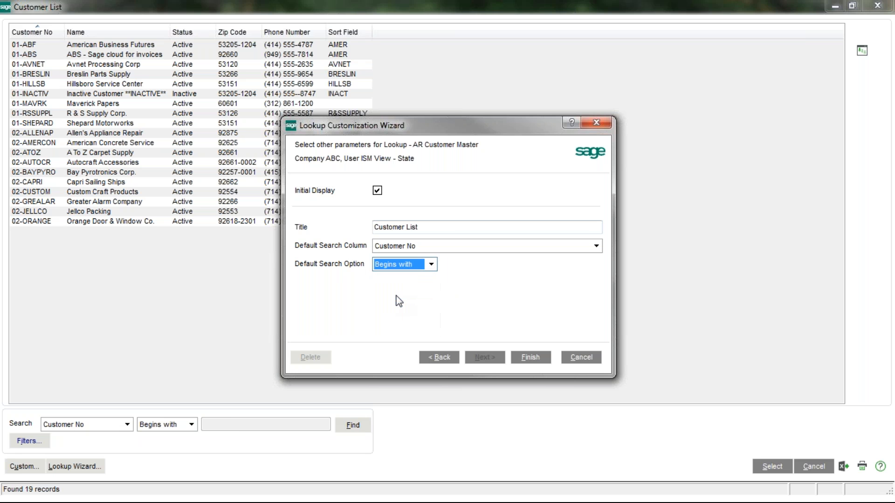
click(417, 247)
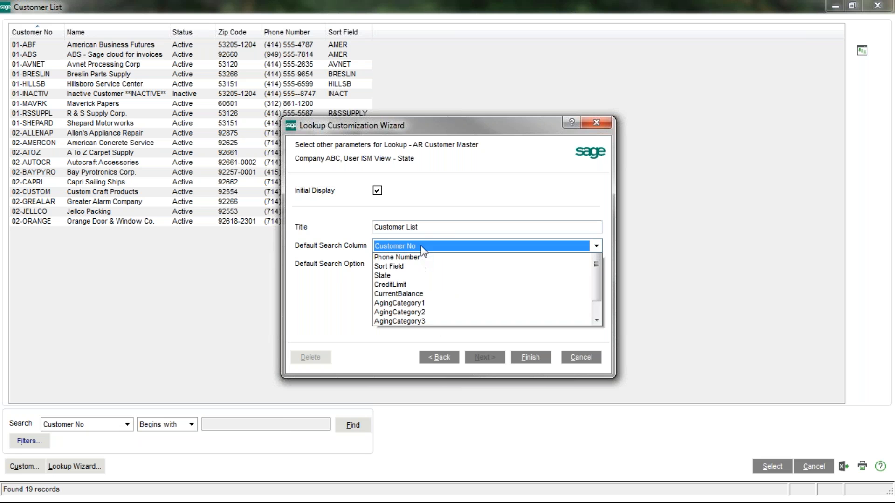
click(408, 269)
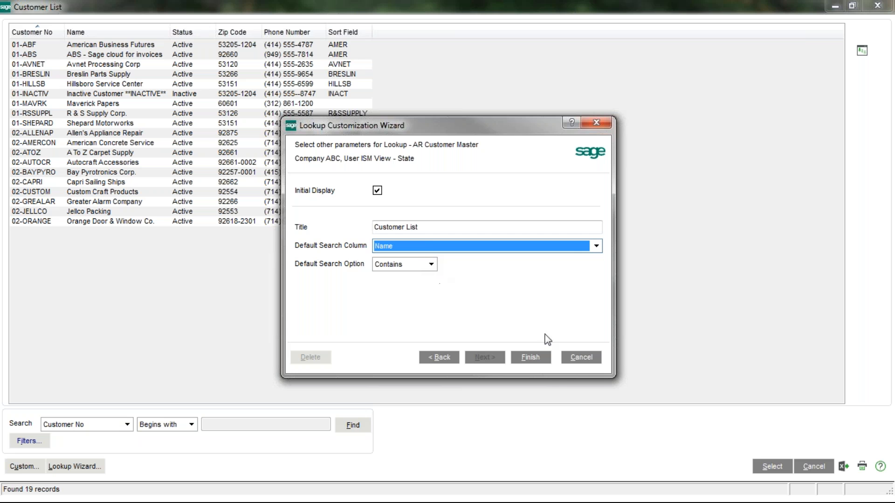
click(530, 358)
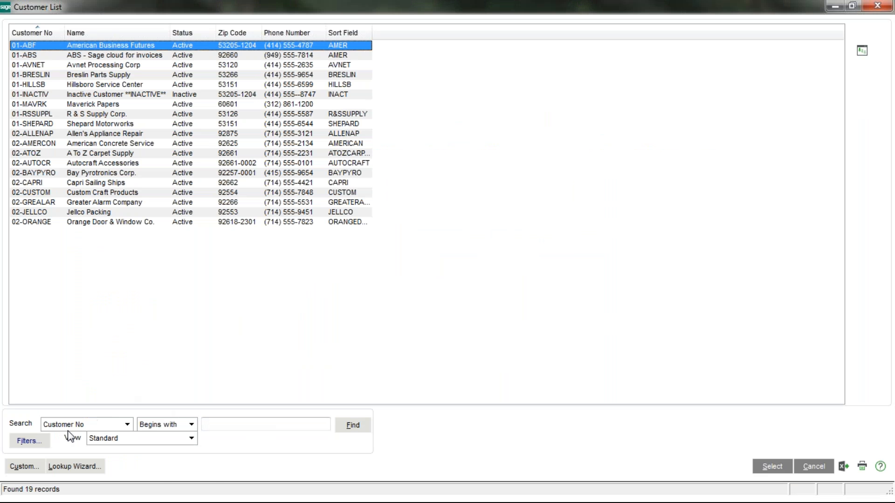
- Switch the Customer List to the State view, maximize it and sort by Sort Field
click(191, 439)
click(131, 438)
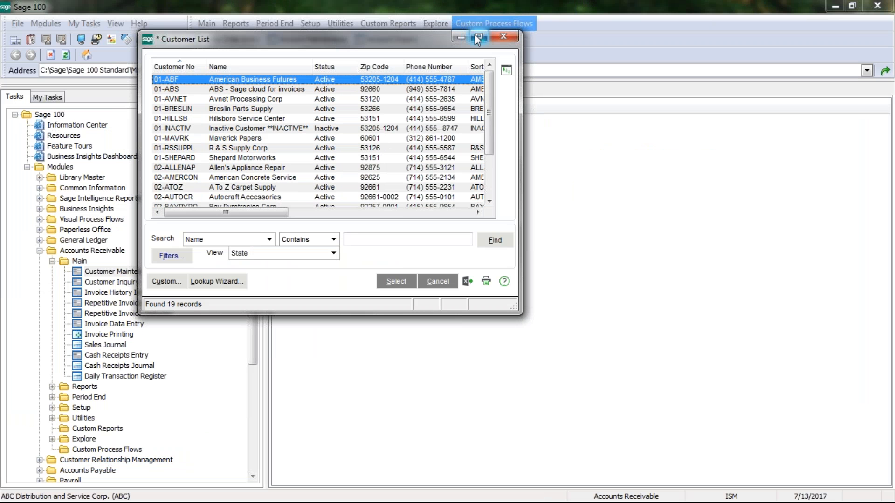
click(475, 35)
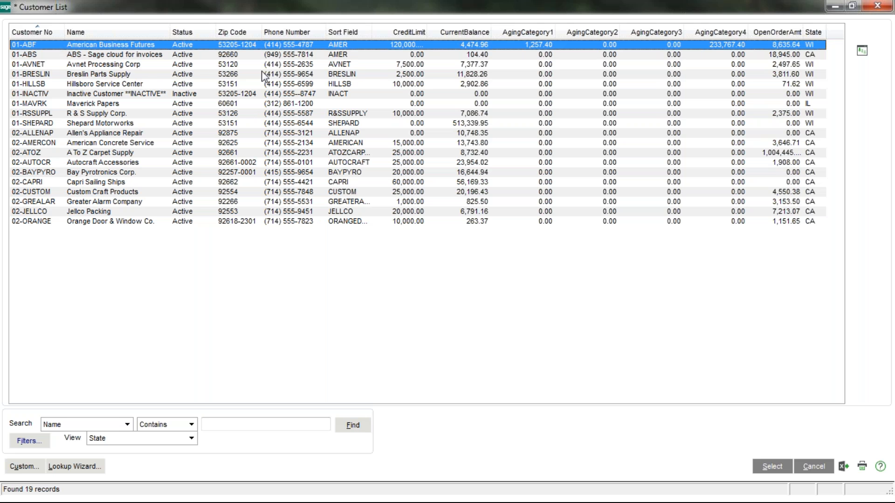
click(350, 32)
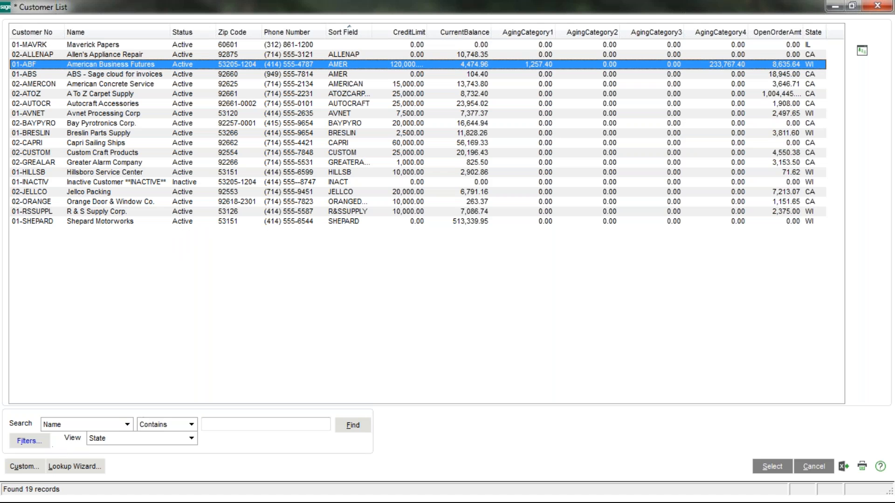
click(33, 449)
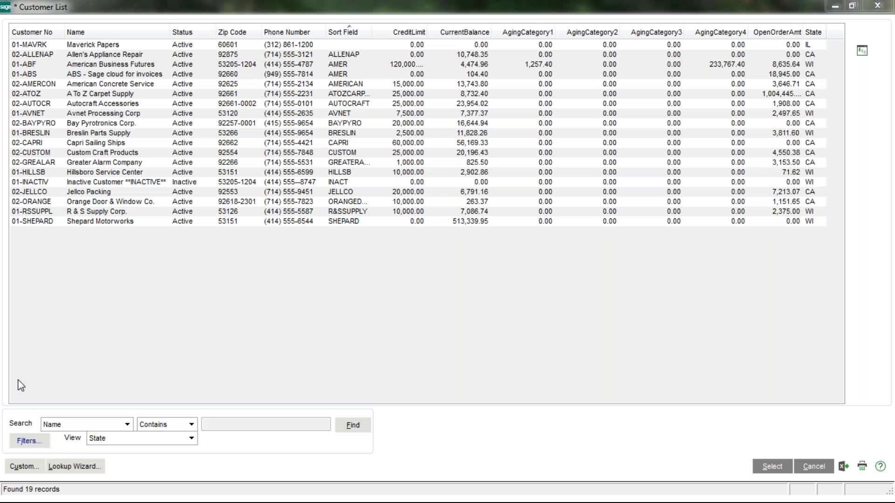
- Filter the customers to State Equal to CA, leaving 11 records
drag(365, 85, 380, 117)
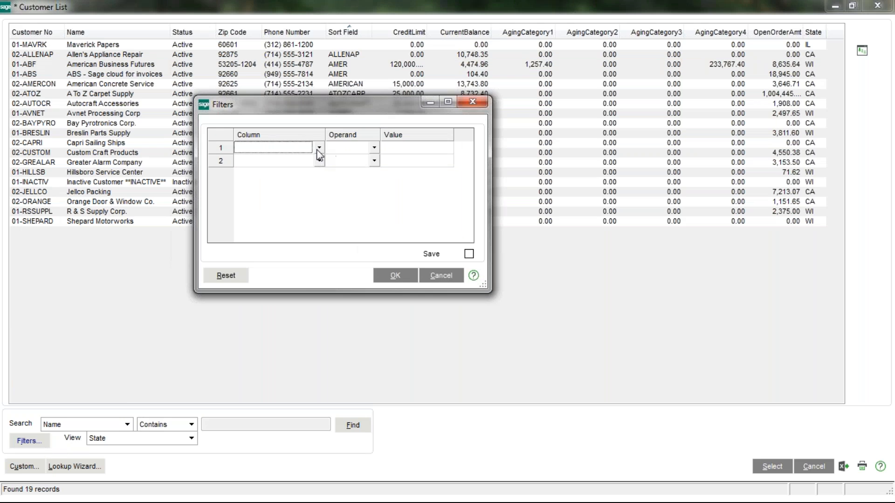
click(319, 160)
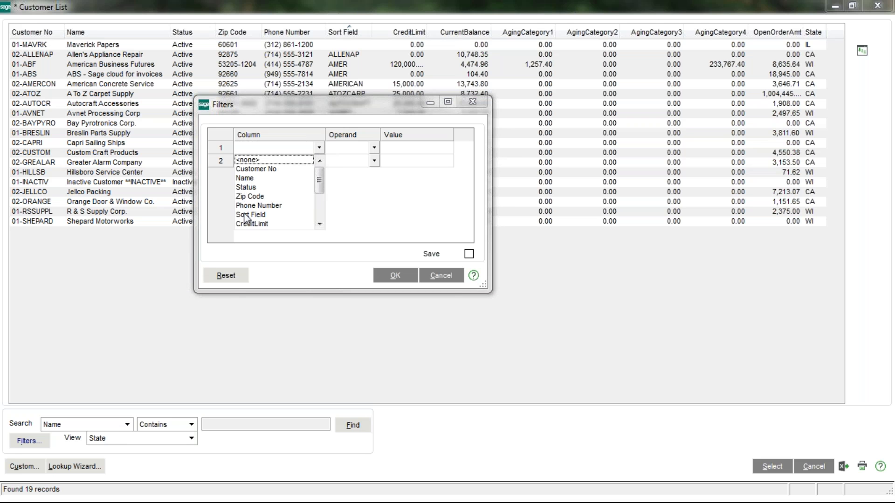
scroll(321, 221, down, 3)
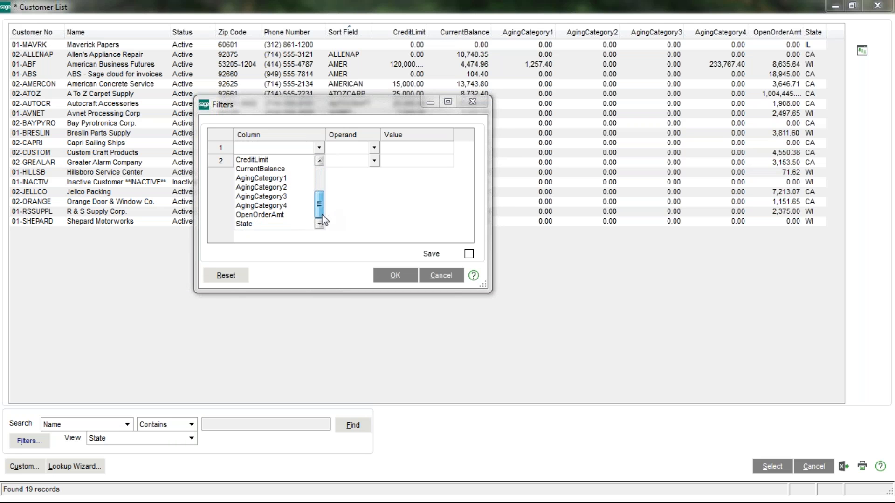
click(250, 223)
click(374, 147)
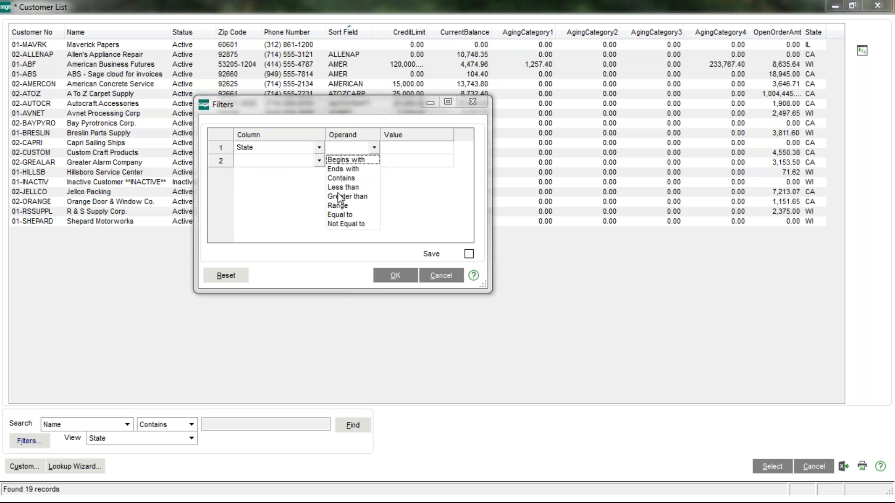
click(339, 215)
text(CA)
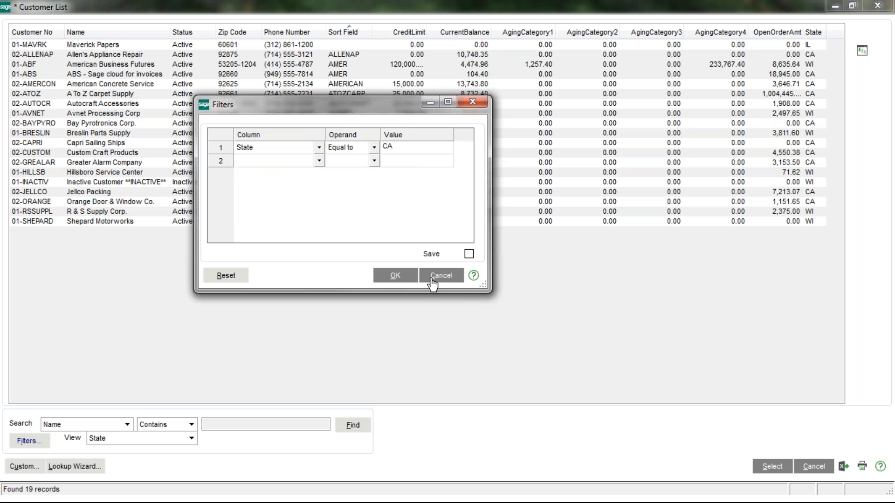
click(415, 279)
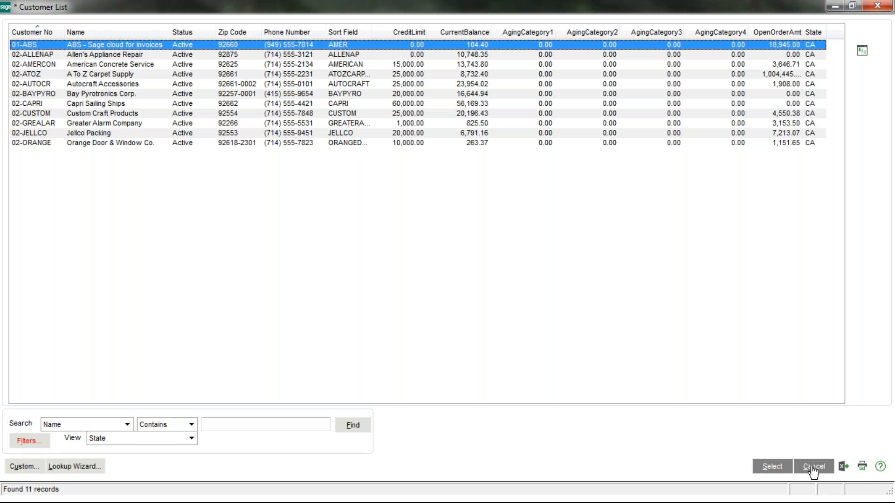
click(844, 467)
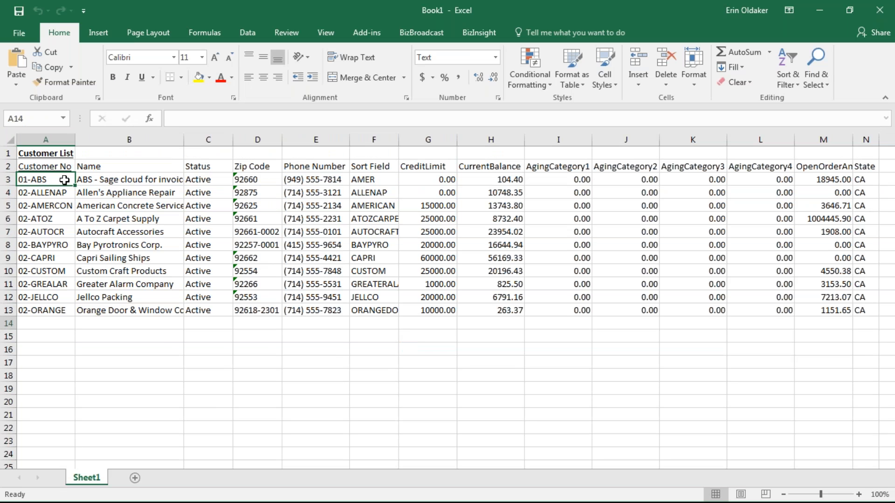
drag(30, 182, 867, 311)
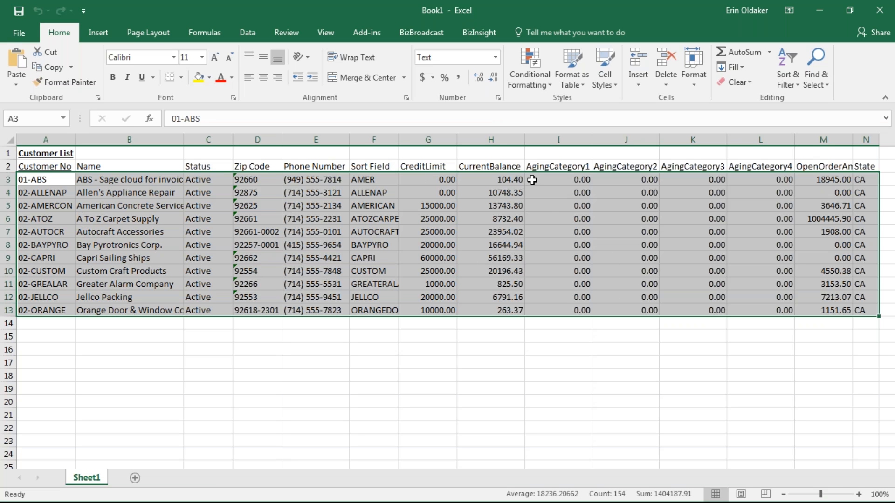
click(875, 12)
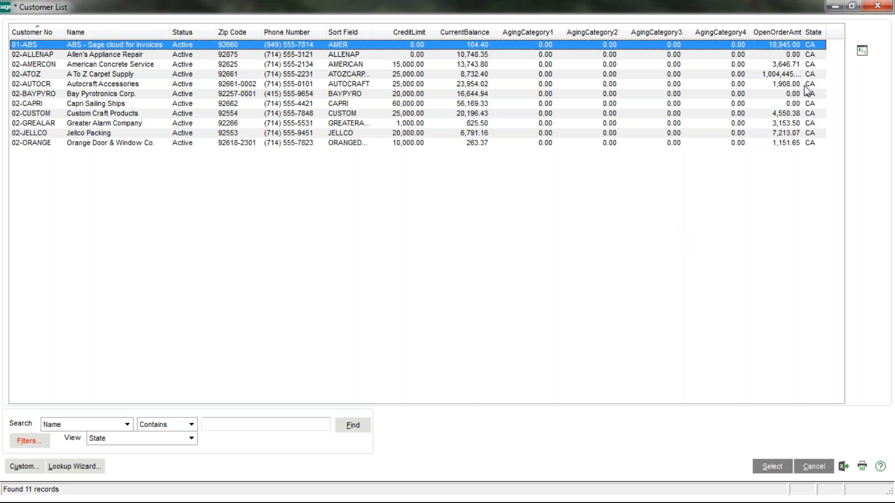
click(877, 7)
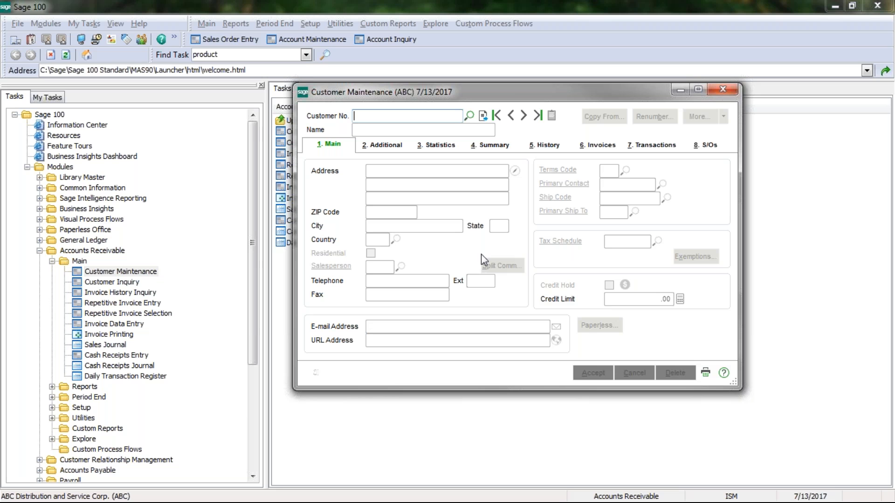
- Reopen Customer Maintenance on American Business Futures and review its monthly sales history and invoices
click(722, 89)
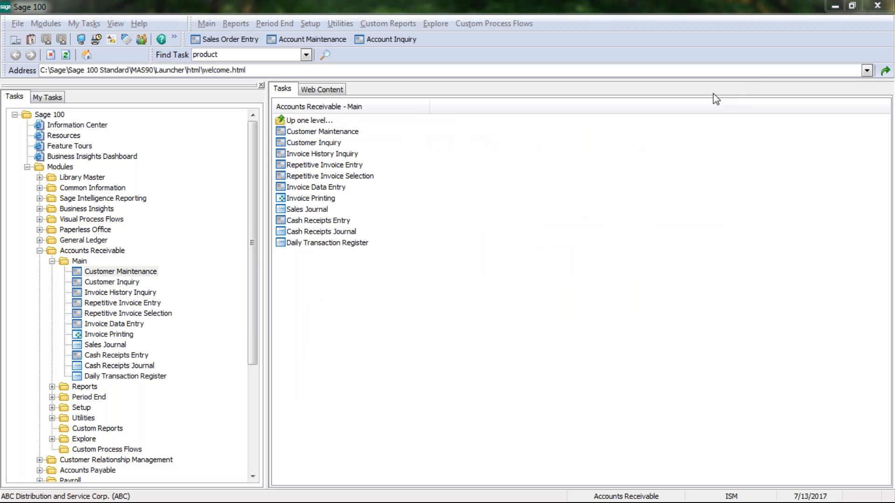
double_click(123, 272)
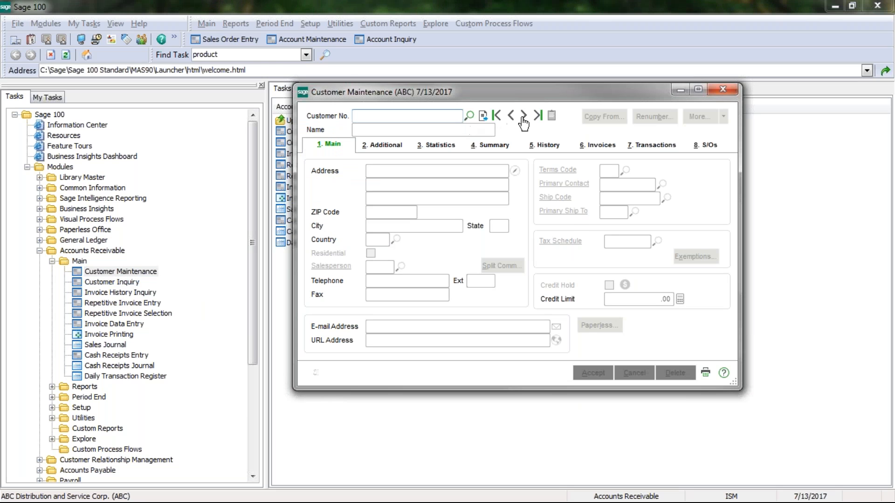
click(523, 117)
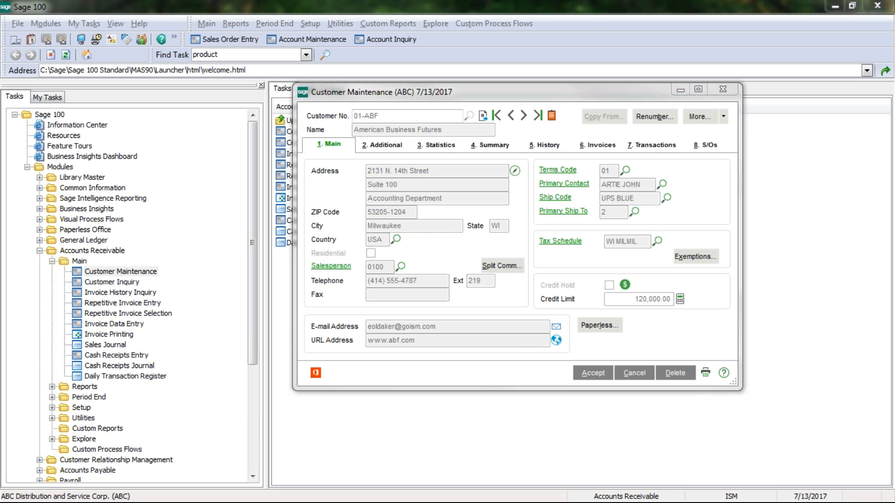
click(457, 390)
click(544, 144)
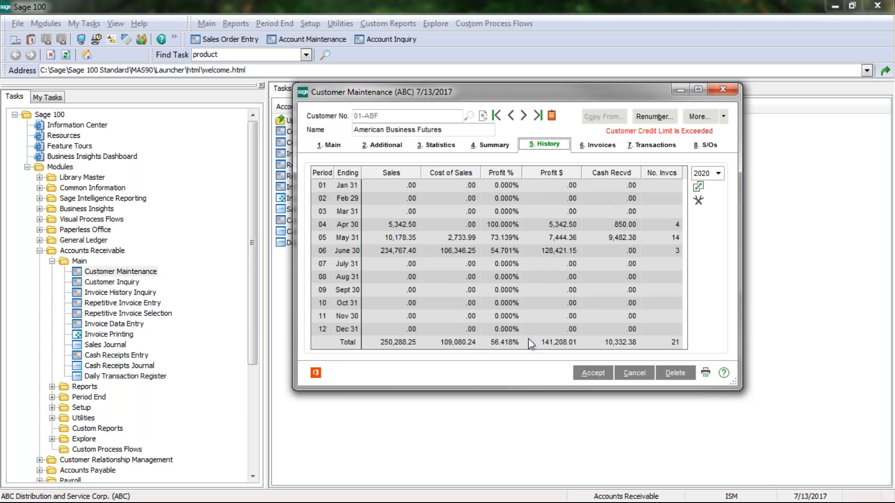
click(604, 148)
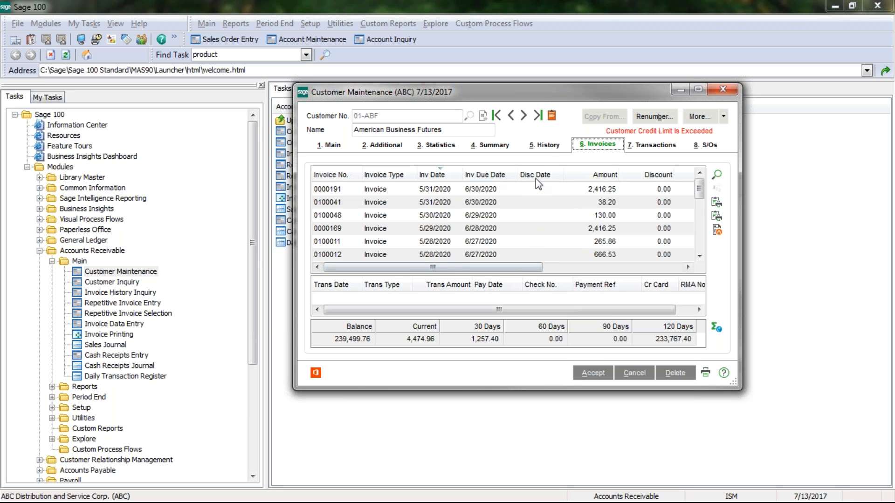
click(545, 147)
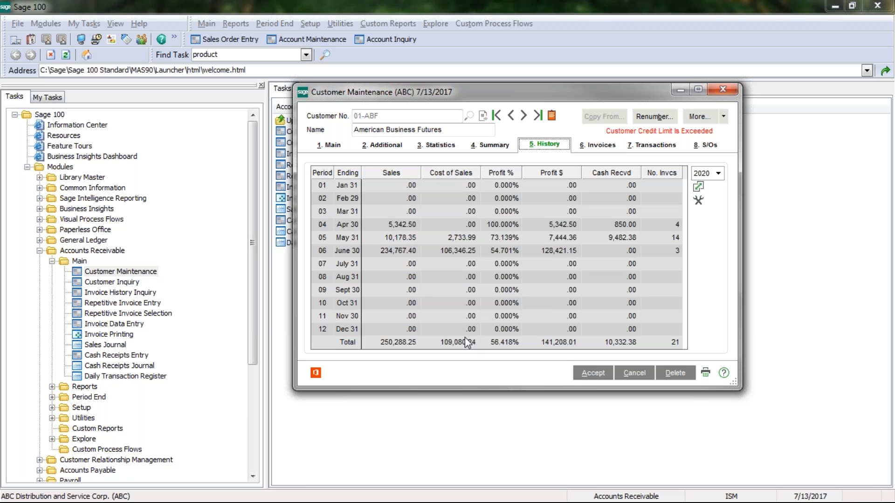
right_click(459, 294)
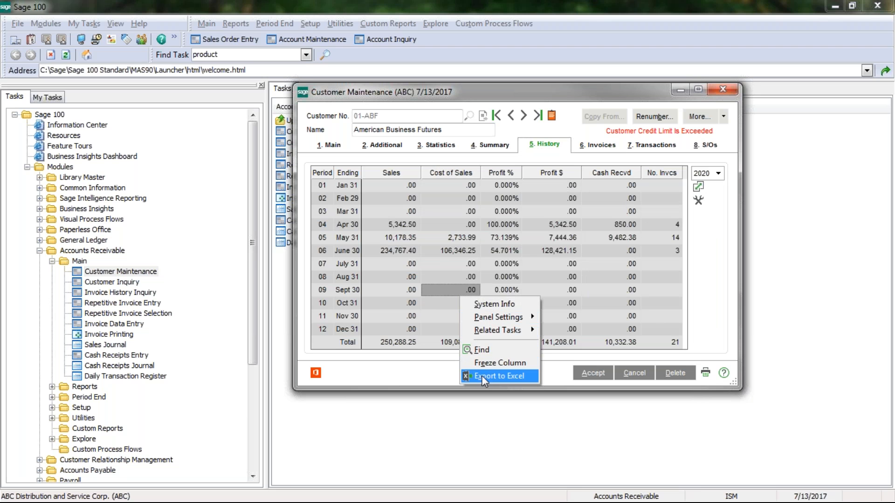
click(481, 375)
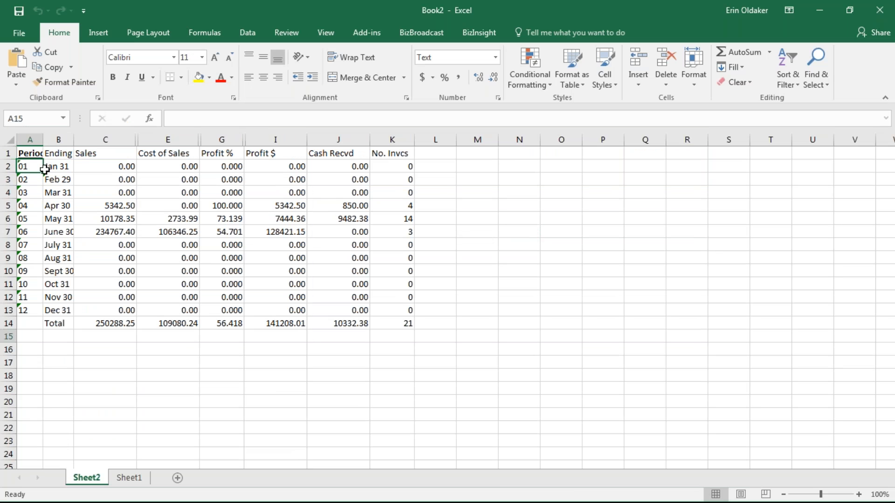
drag(44, 168, 399, 311)
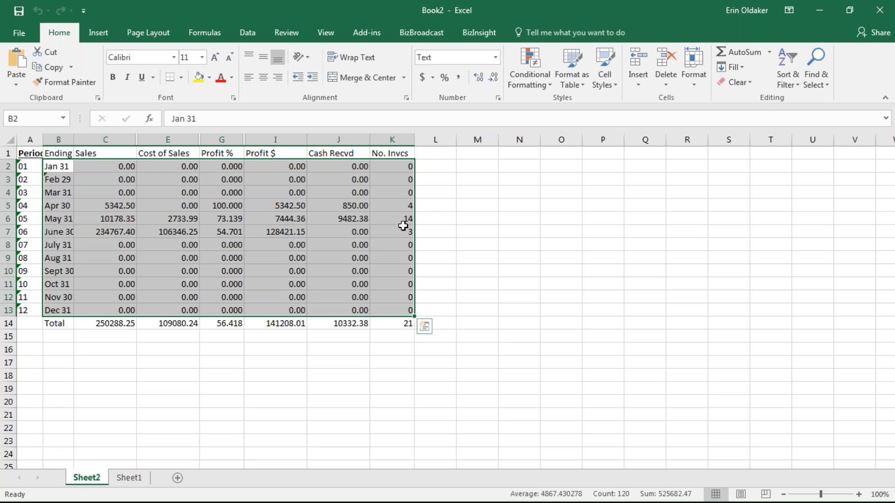
click(880, 13)
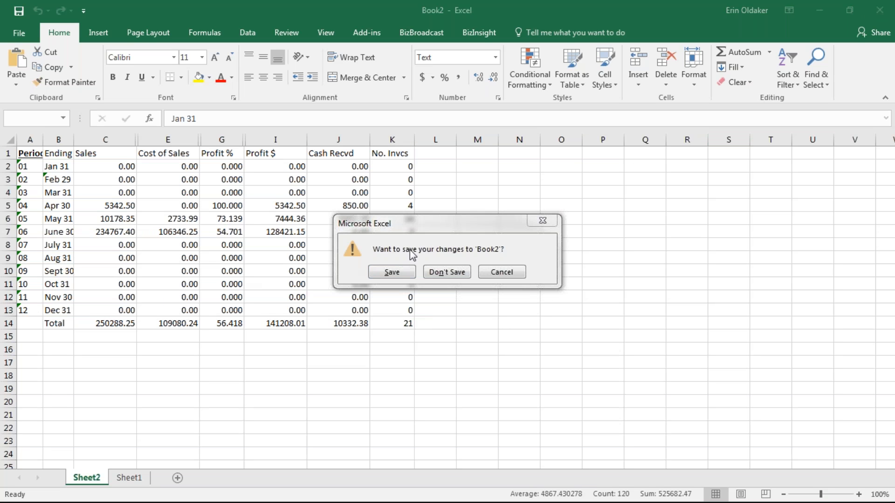
click(446, 273)
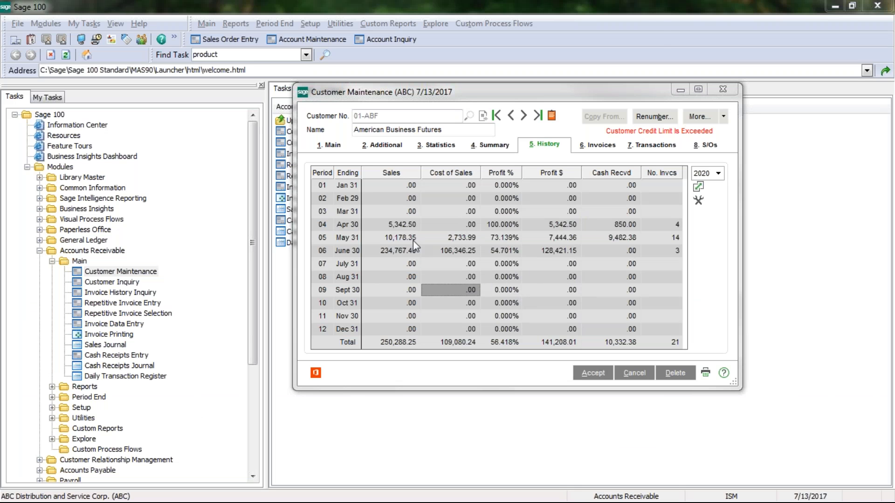
- Inspect an invoice's right-click options, return to History, and close Customer Maintenance
click(599, 144)
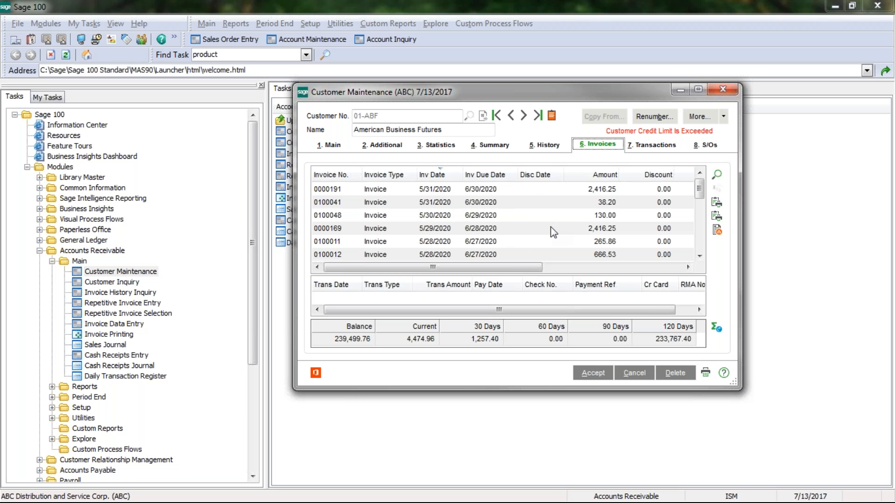
right_click(550, 218)
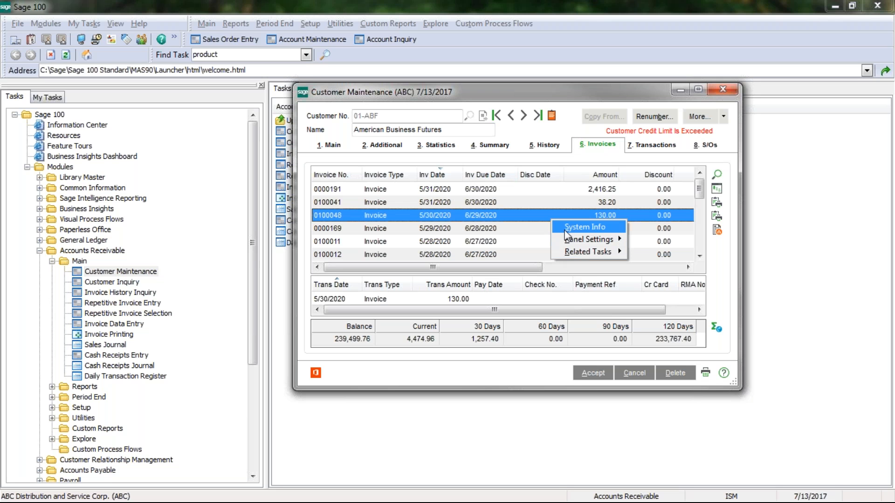
mouse_move(564, 252)
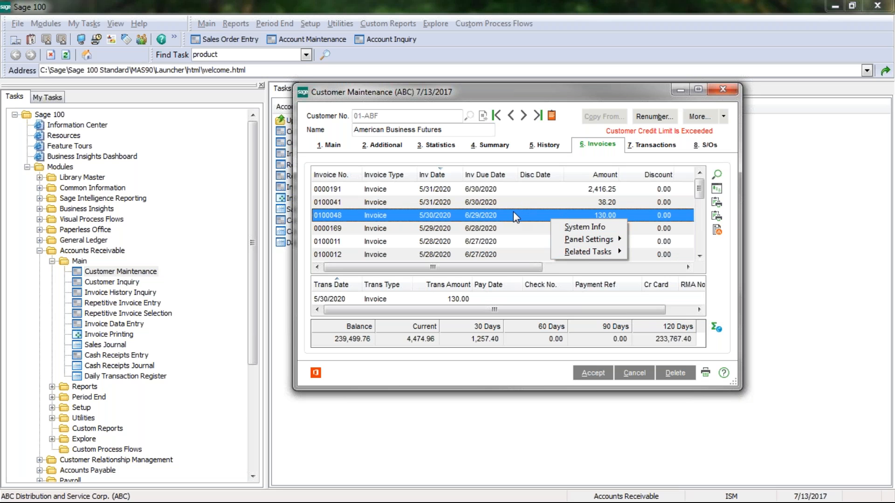
click(543, 144)
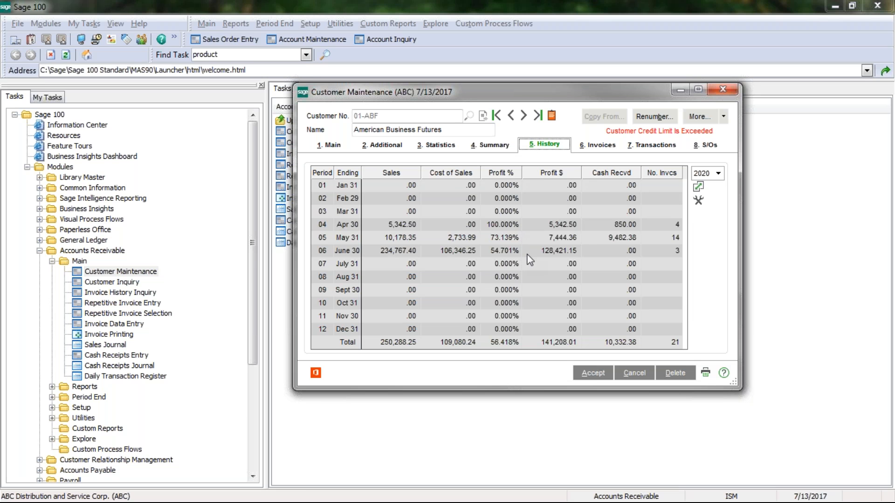
click(721, 95)
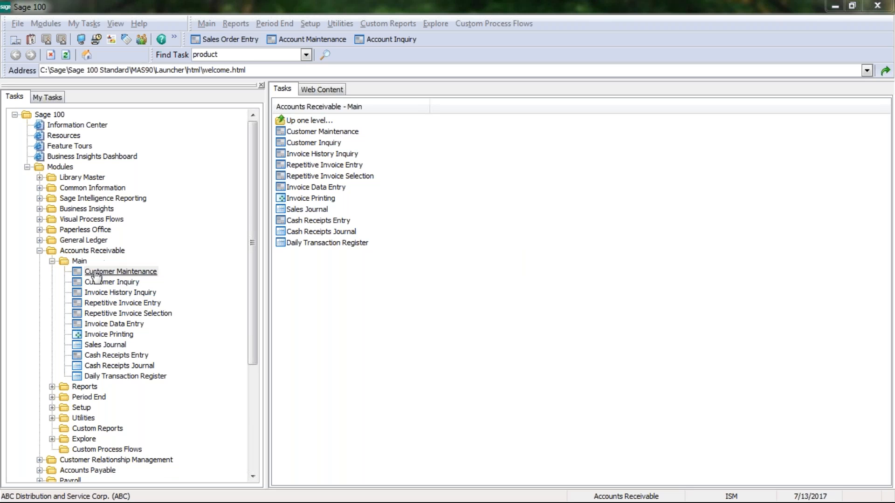
- Launch General Journal Entry from General Ledger Main and accept new batch 00005
click(85, 240)
click(79, 250)
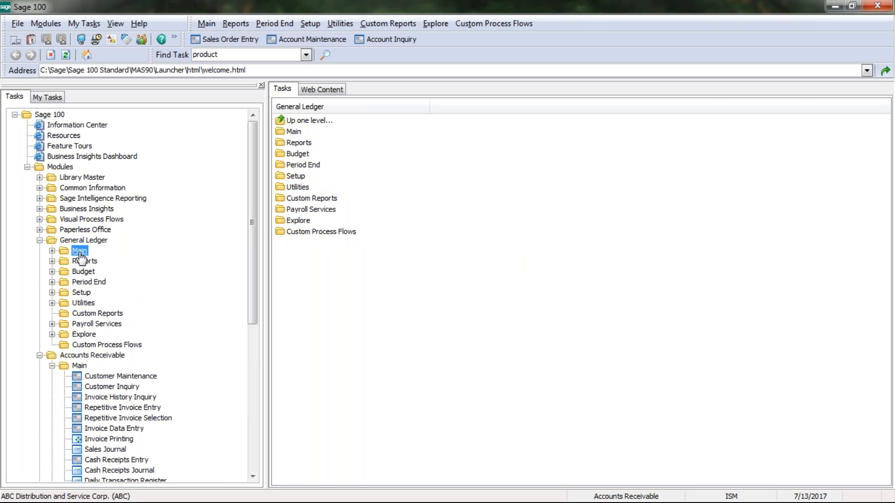
click(107, 294)
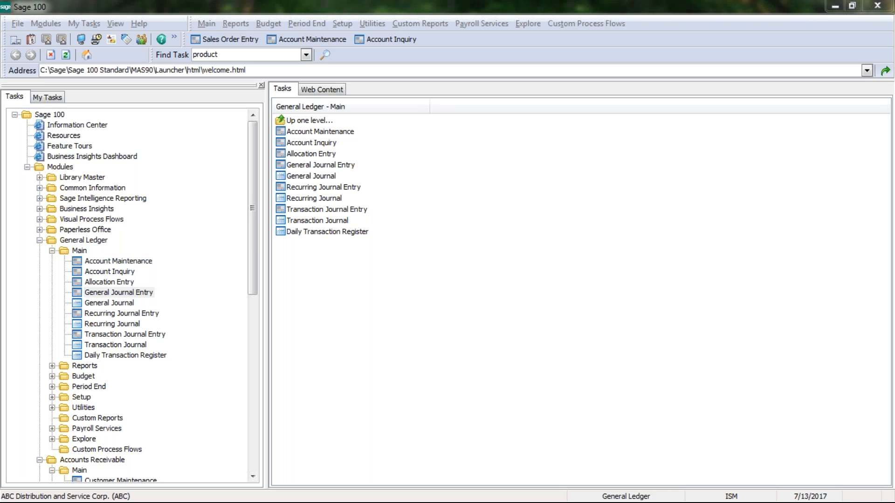
drag(9, 128, 355, 121)
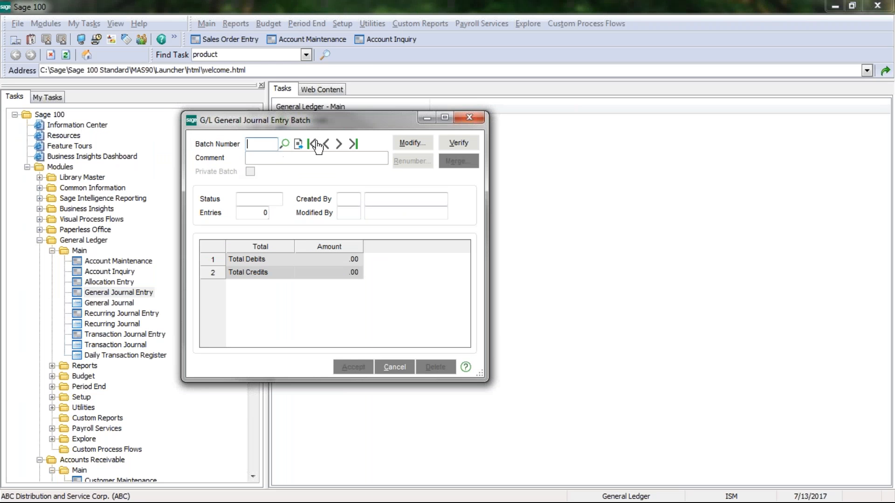
click(338, 145)
click(392, 368)
click(297, 149)
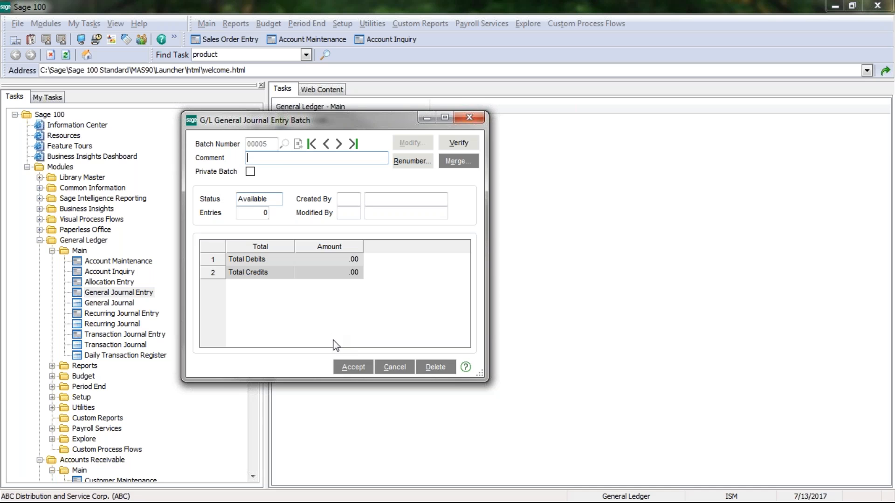
click(359, 369)
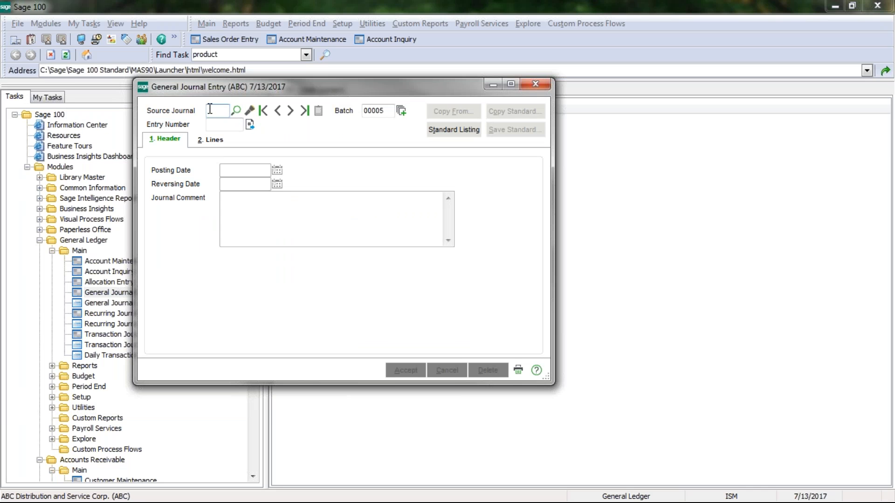
- Start JE entry 000057 dated 5/31/2020, debiting 100.00 to 100-00-00 Cash on hand
key(Tab)
key(Tab)
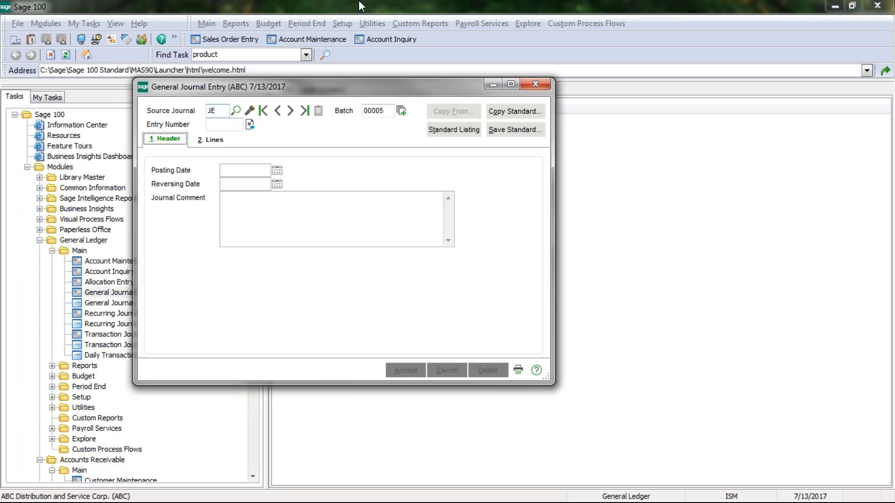
click(250, 125)
click(268, 187)
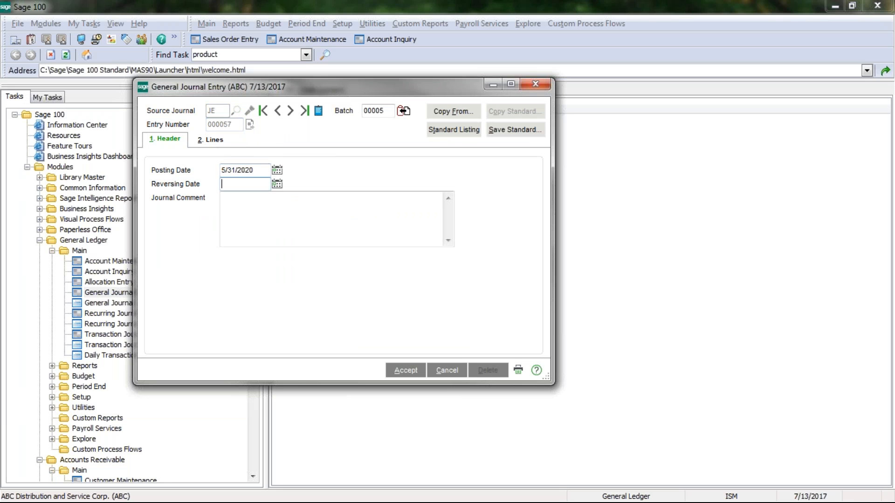
click(214, 141)
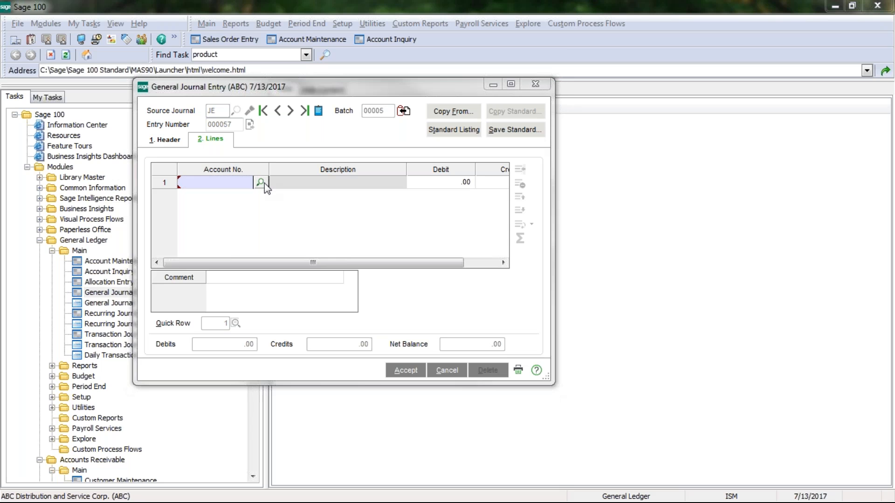
click(260, 183)
drag(27, 158, 382, 133)
double_click(155, 179)
text(.01)
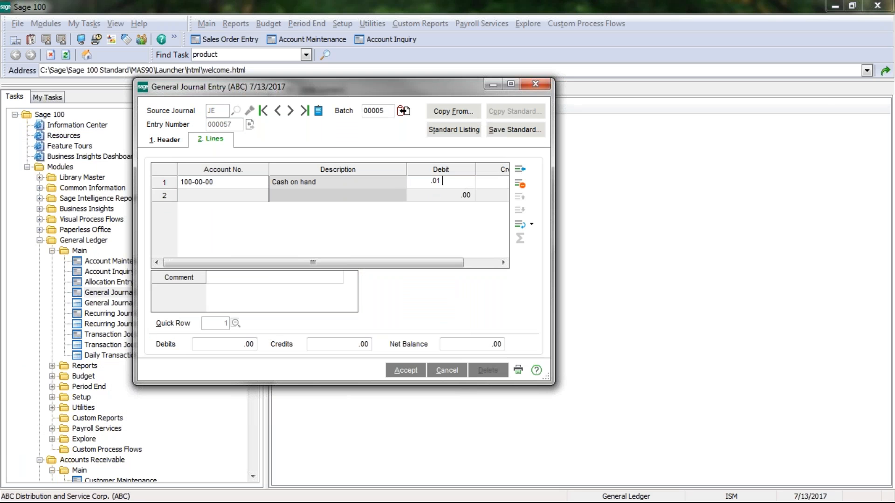
text(00)
key(Tab)
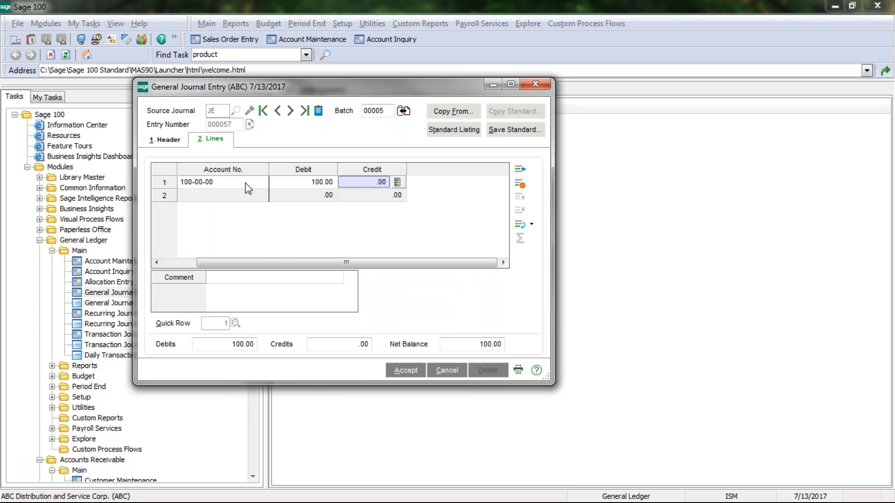
- Add line 2 crediting 75.00 to 120-00-00 Prepaid insurance with zero debit
drag(212, 262, 176, 263)
click(220, 197)
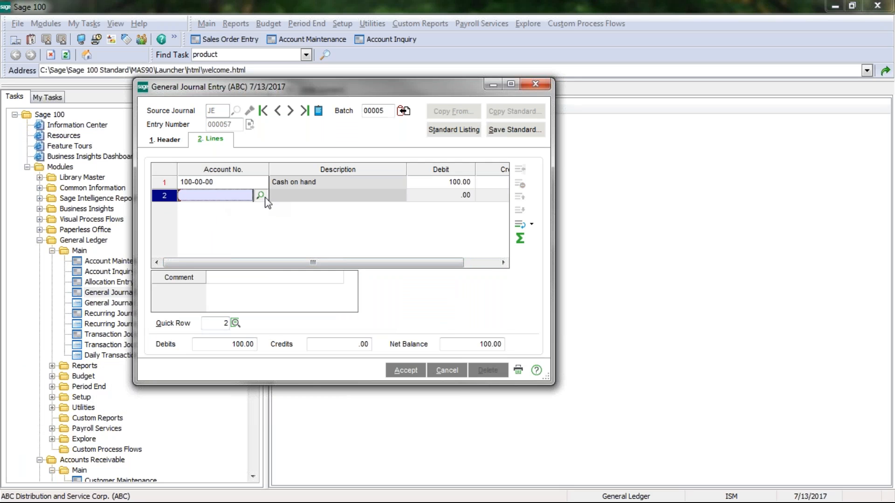
click(264, 196)
scroll(356, 275, down, 4)
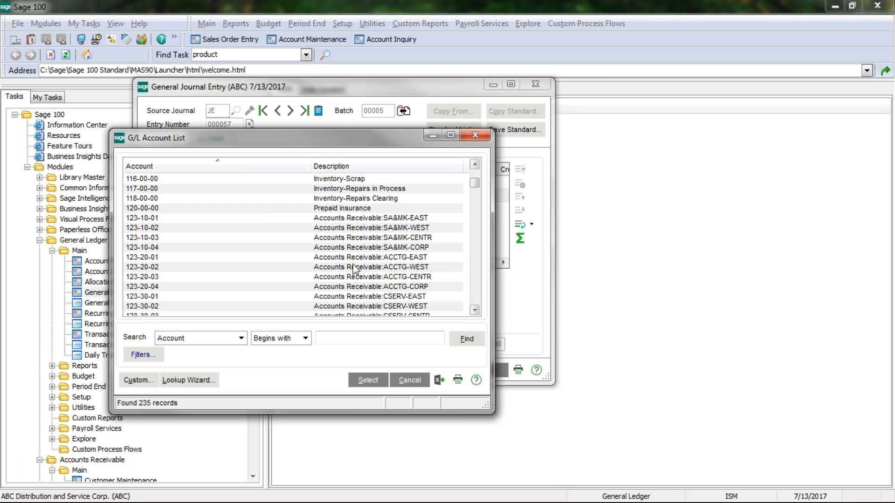
double_click(343, 208)
text(.07)
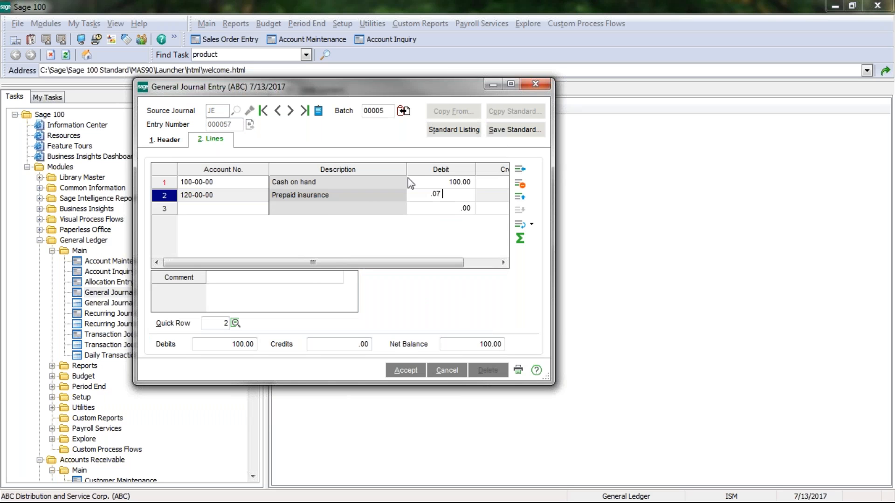
text(500)
key(Tab)
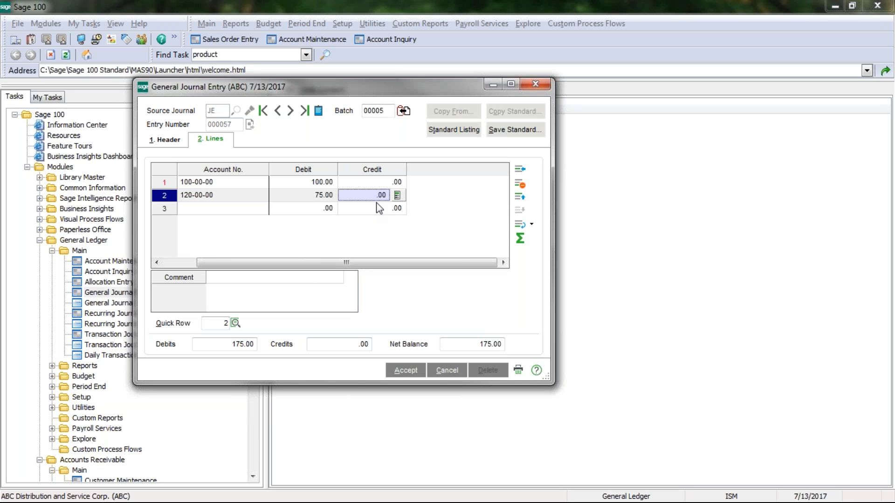
drag(312, 262, 193, 259)
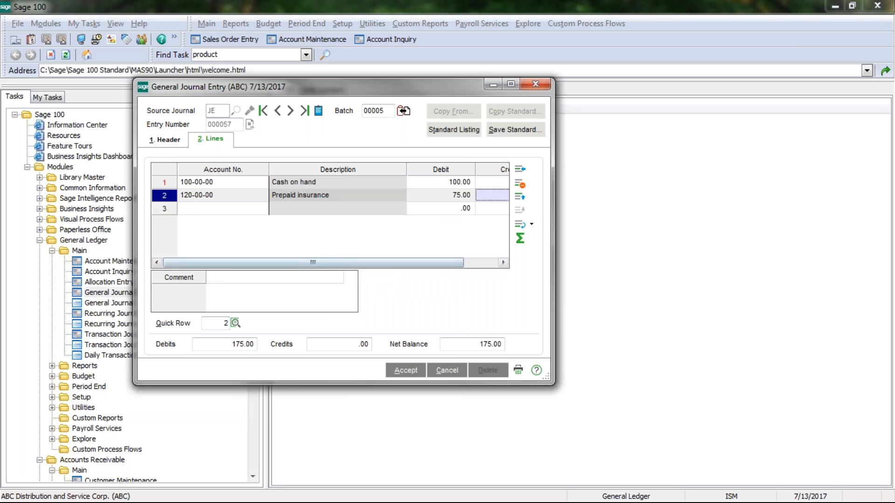
click(459, 194)
text(0)
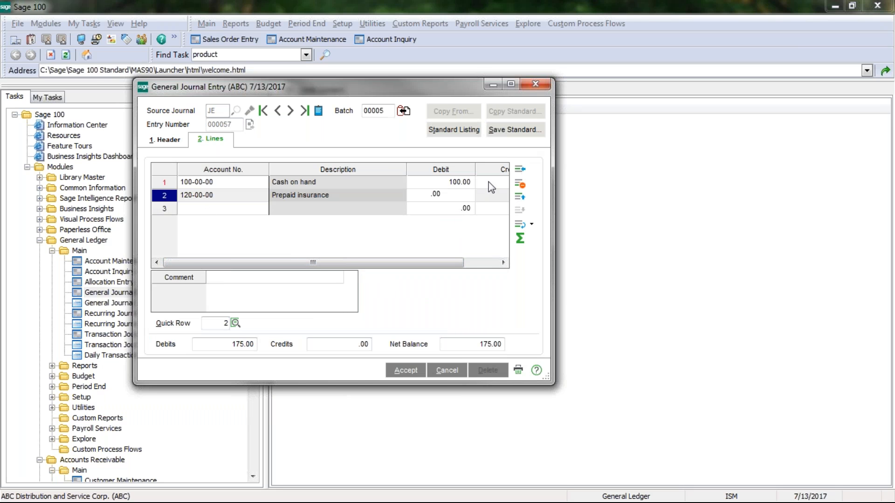
key(Tab)
text(75)
key(Tab)
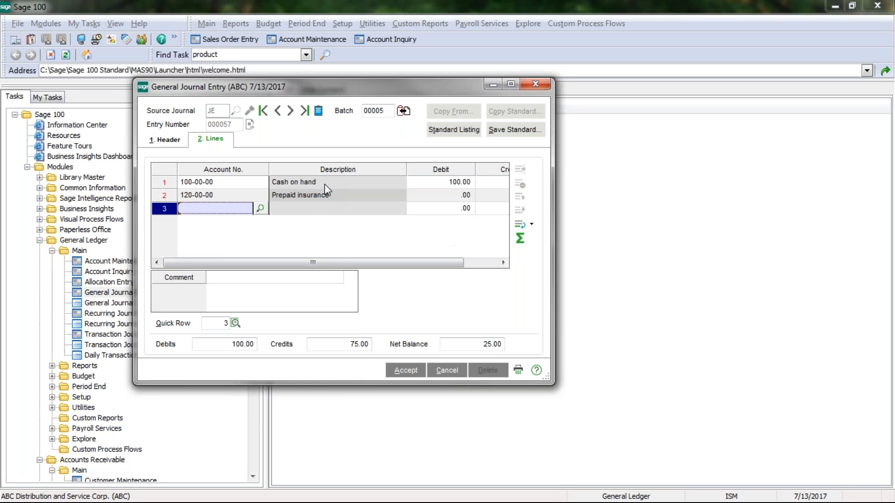
- Credit the balancing 25.00 to account 175-00-00 Trucks on line 3 using the net balance button
click(259, 209)
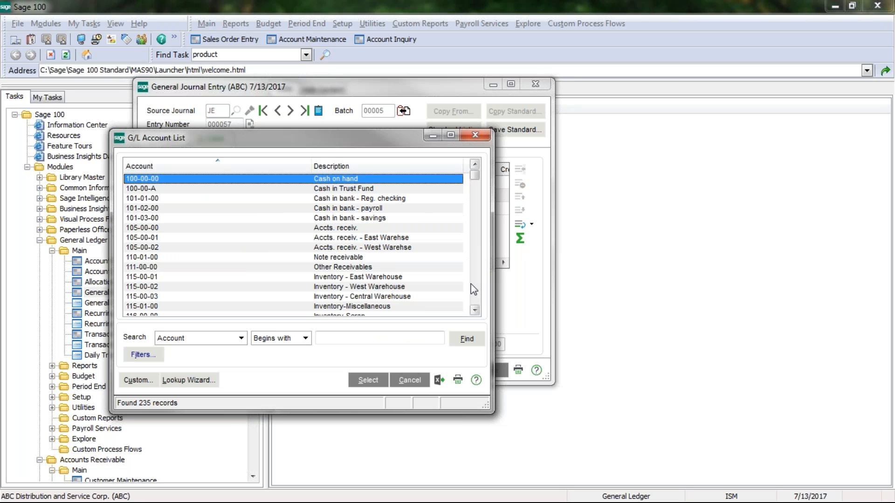
scroll(476, 284, down, 10)
scroll(476, 284, down, 5)
double_click(336, 285)
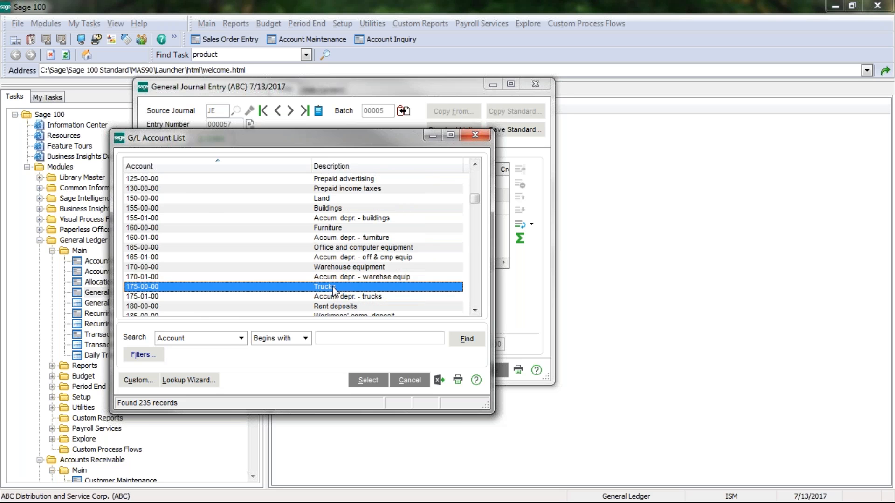
key(Tab)
click(520, 238)
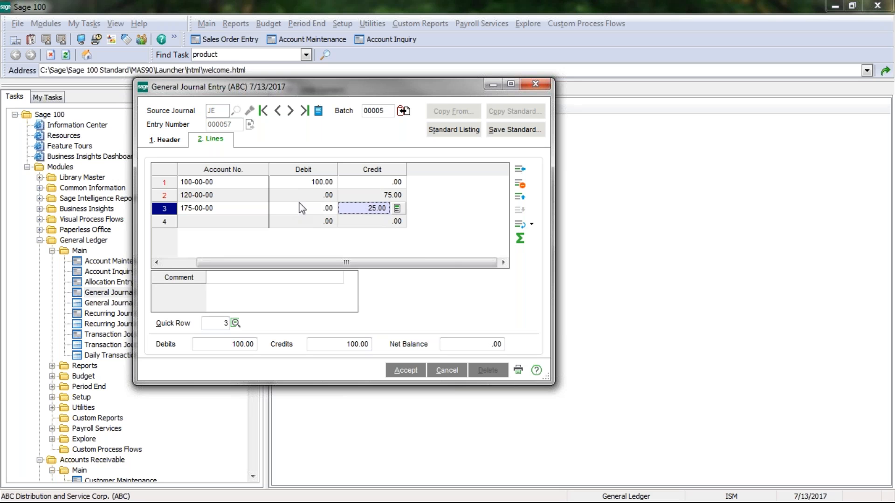
- Export the journal lines to Excel and AutoSum the debits in C5 and credits in D5
right_click(279, 218)
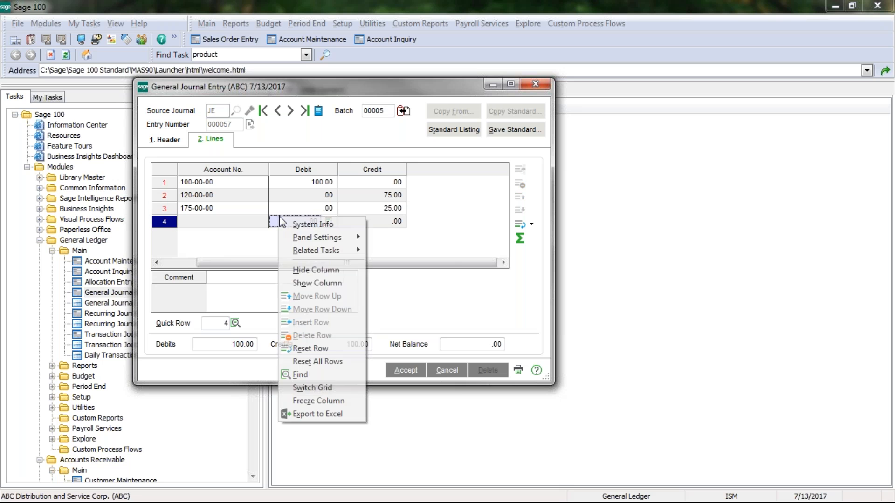
click(303, 413)
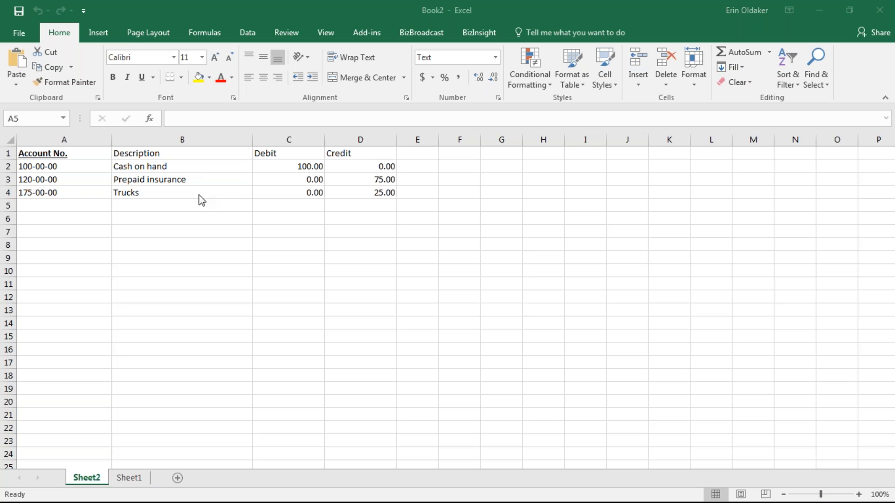
click(289, 206)
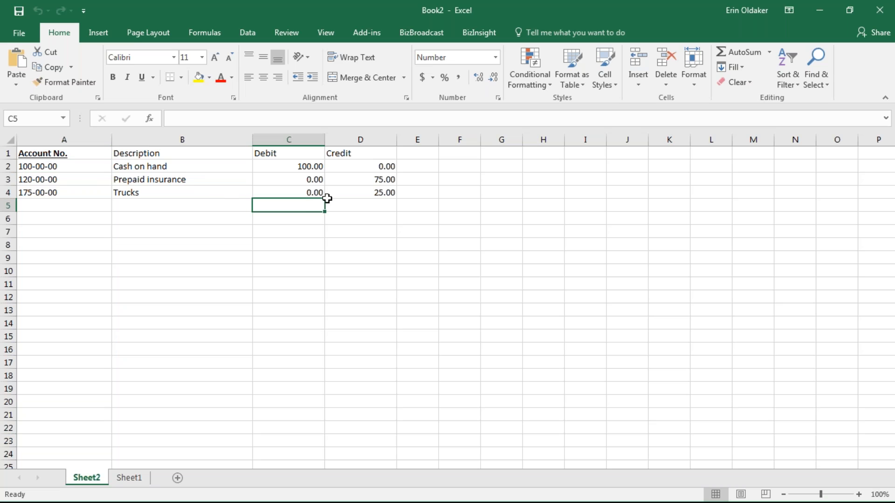
click(739, 52)
key(Return)
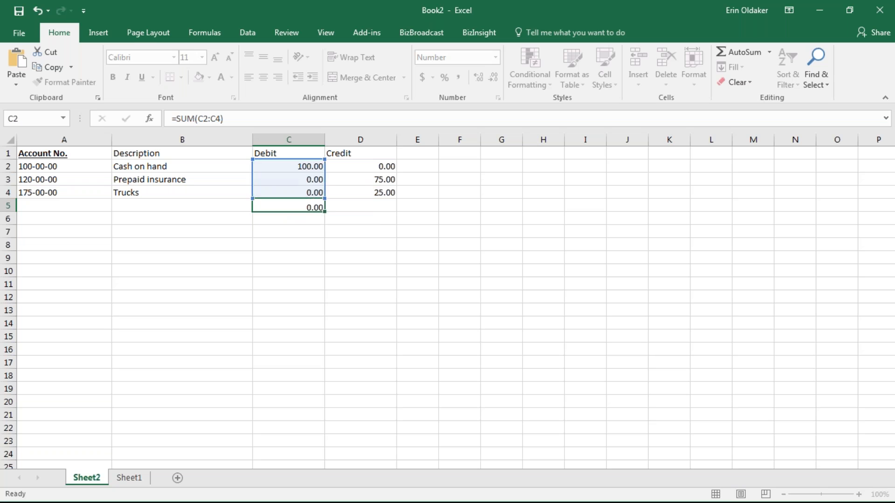
key(Up)
click(347, 207)
click(726, 53)
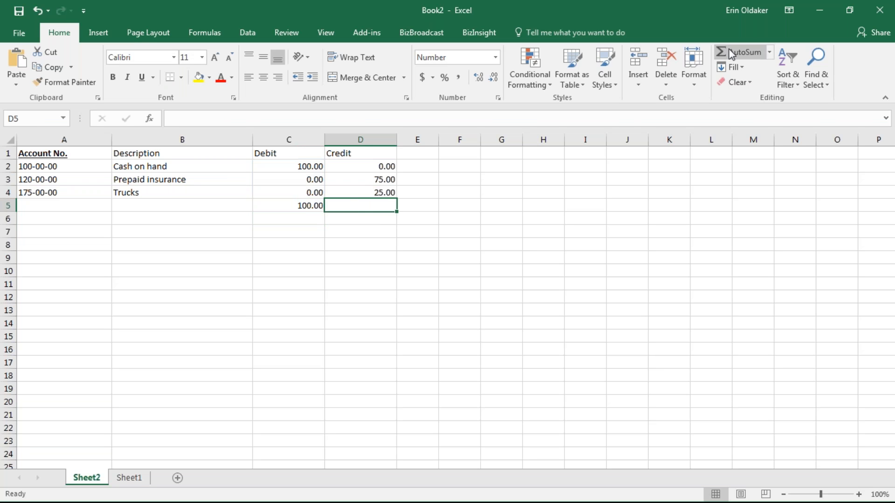
key(Return)
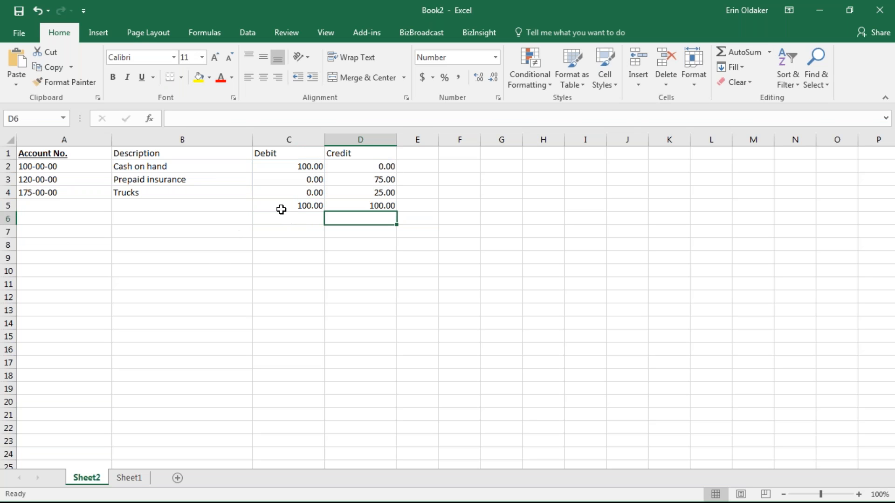
- Select the exported lines A2:C4, then close the workbook without saving
drag(40, 165, 373, 205)
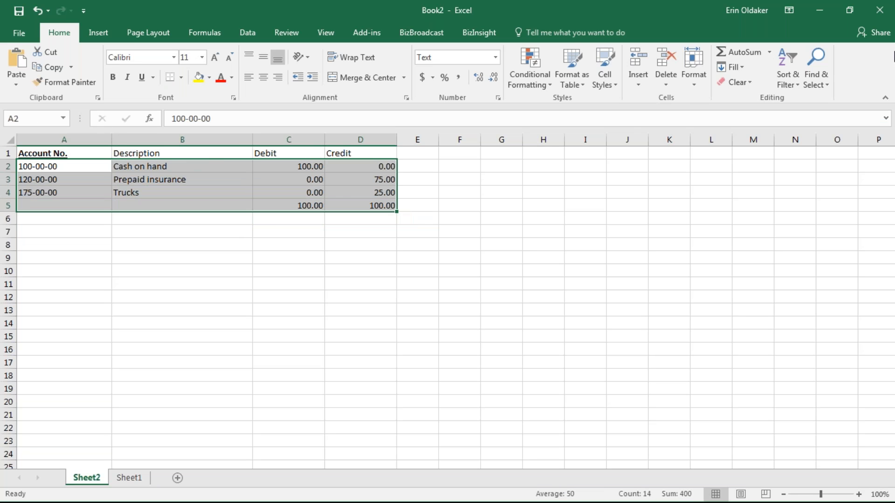
click(879, 10)
click(464, 273)
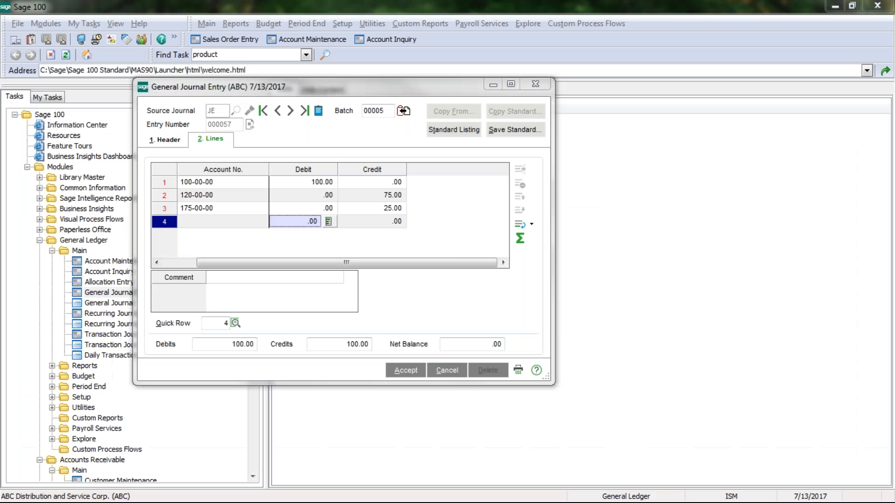
- Cancel the unposted journal entry and close the General Journal Entry window
click(438, 370)
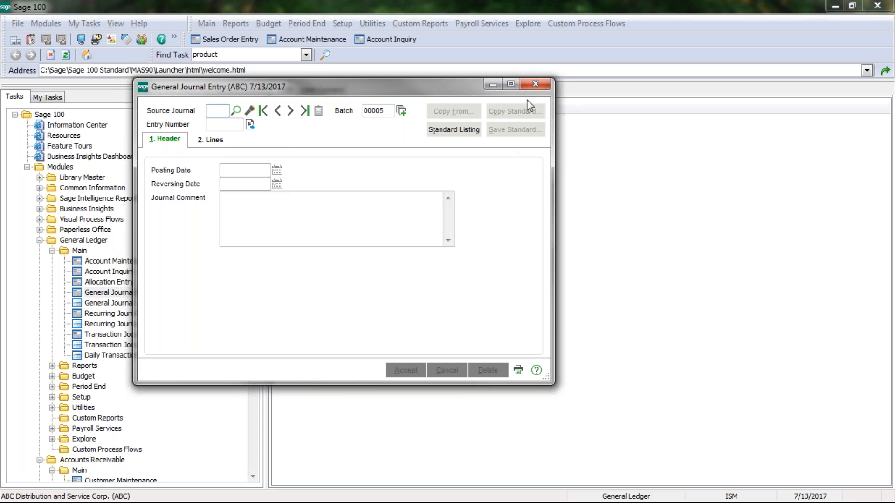
click(535, 85)
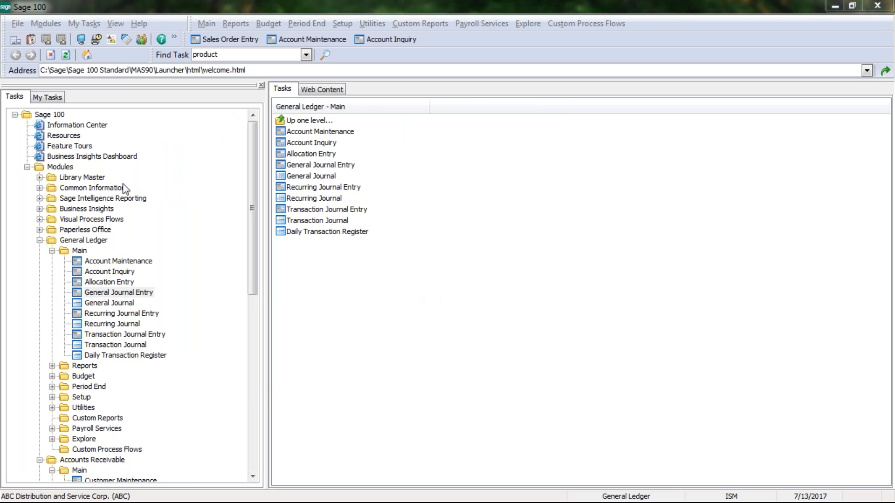
- Browse the Business Insights Explorer and General Ledger Explore views, collapsing each folder afterward
click(93, 210)
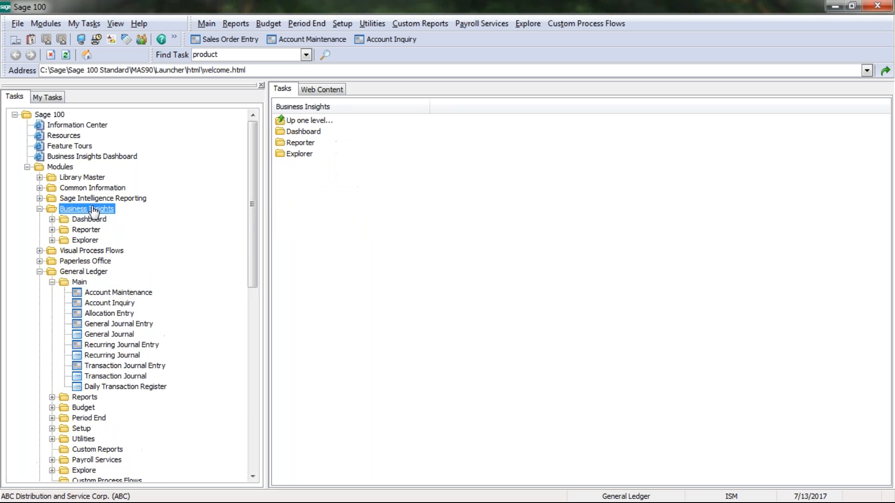
click(85, 240)
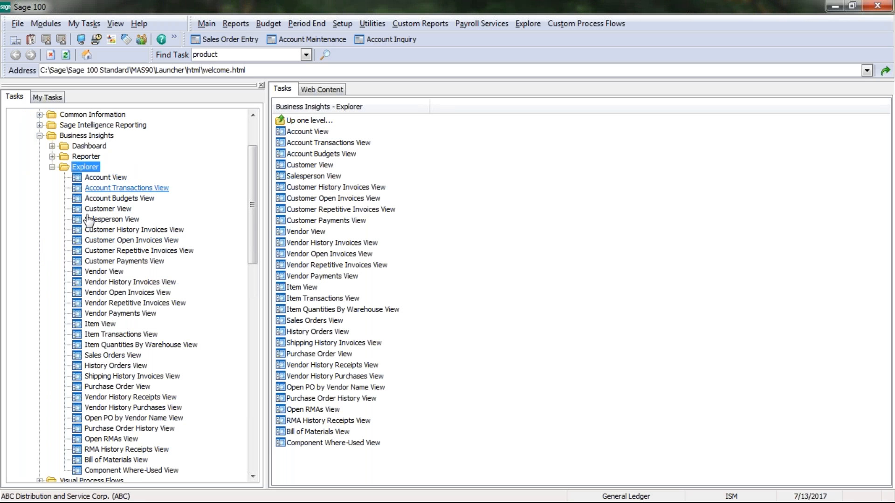
double_click(77, 167)
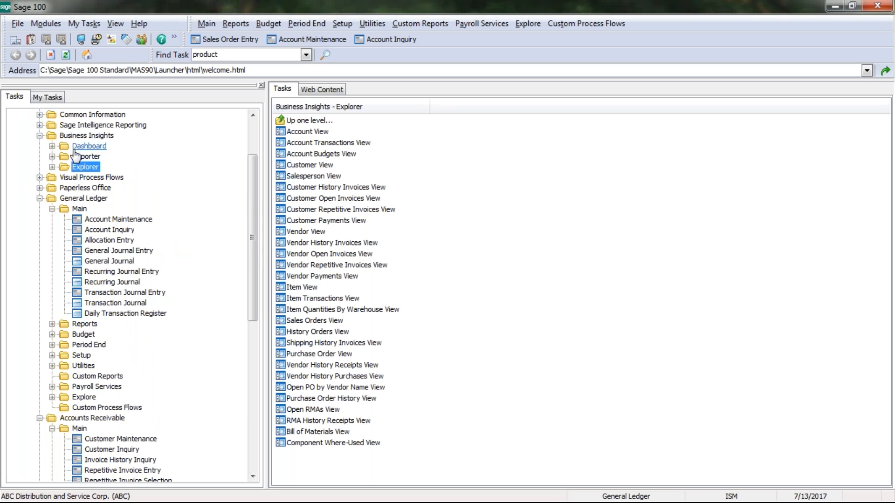
click(52, 210)
click(84, 293)
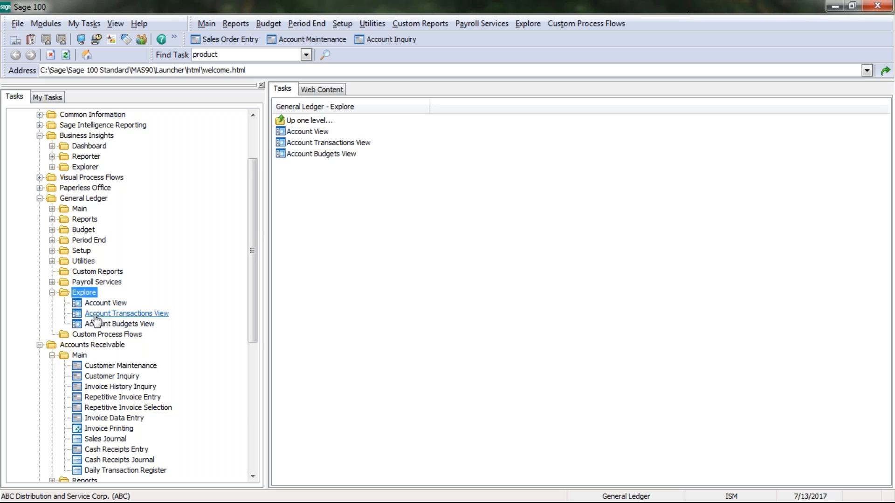
click(53, 292)
- Collapse Accounts Receivable's Main folder and open its Explore views
click(53, 324)
click(89, 389)
click(90, 389)
- Open the Customer View maximized, scroll across the grid's columns, and look through the File menu
click(110, 399)
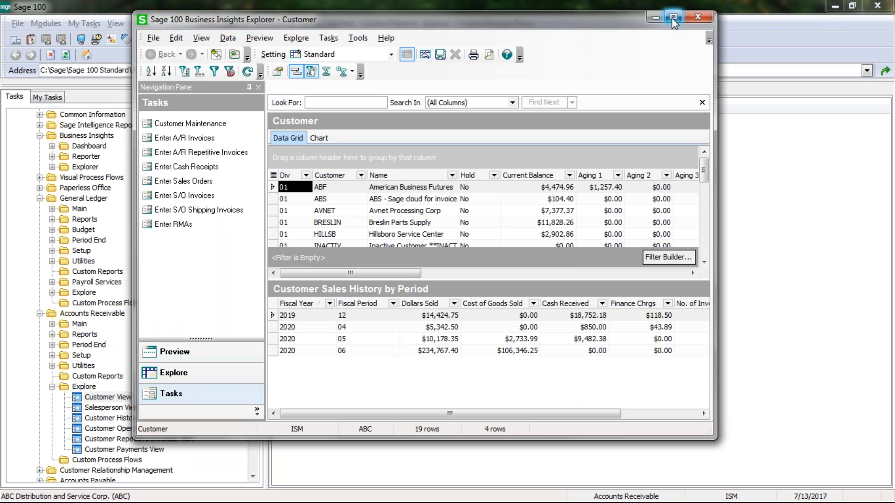
click(673, 17)
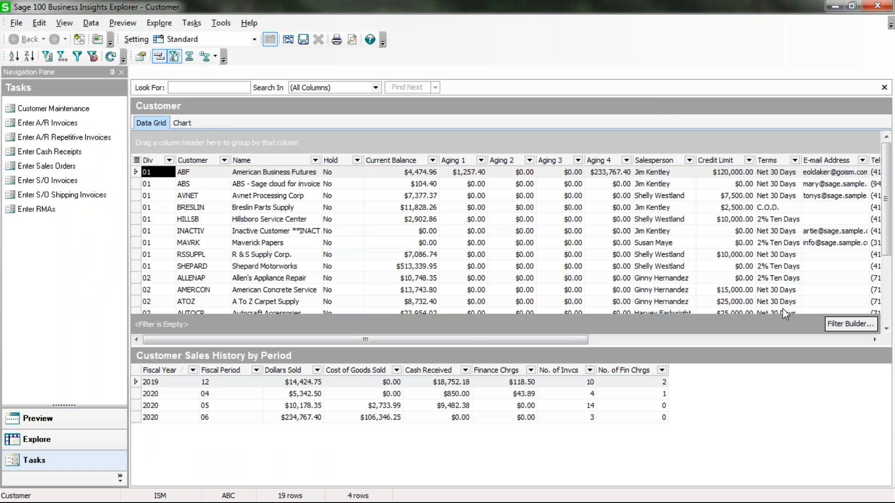
drag(473, 344, 695, 340)
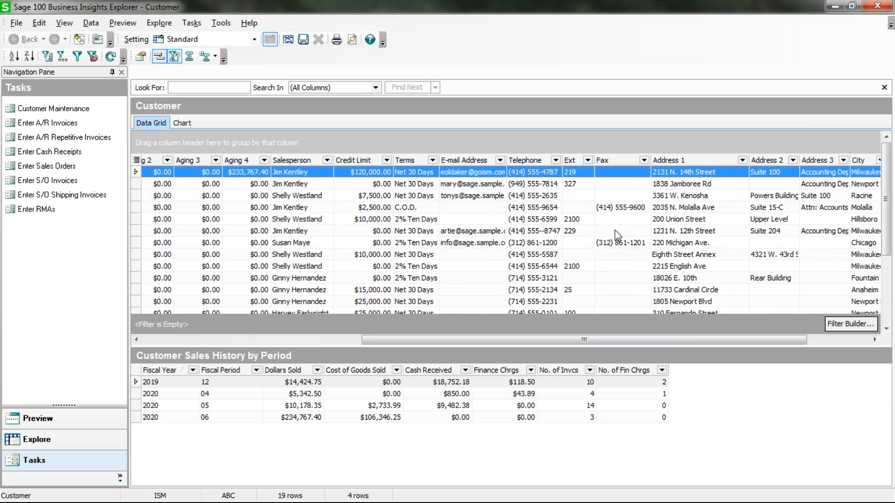
drag(749, 345, 493, 347)
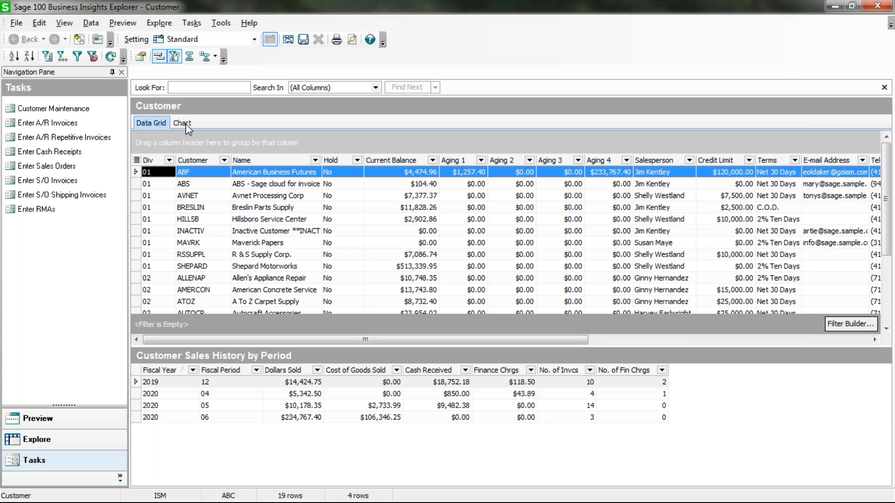
click(16, 23)
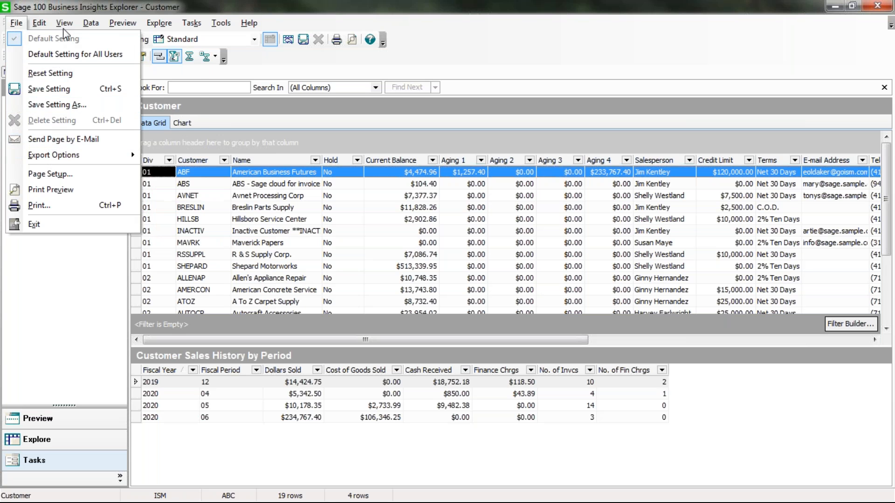
mouse_move(39, 29)
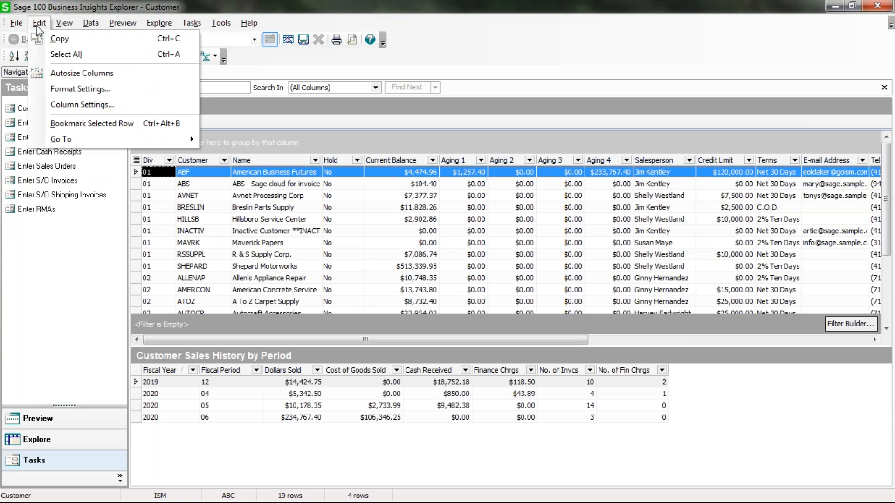
- In Column Settings, add the State field from AR_Customer as a new grid column
click(64, 106)
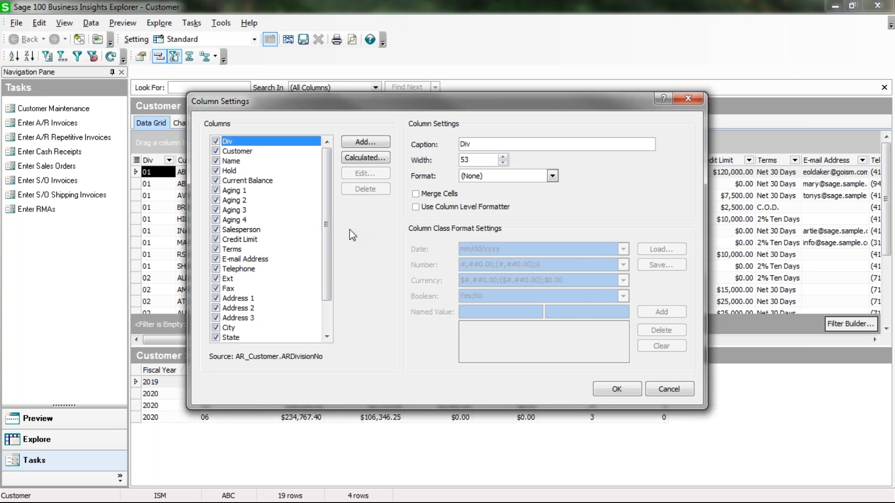
click(365, 148)
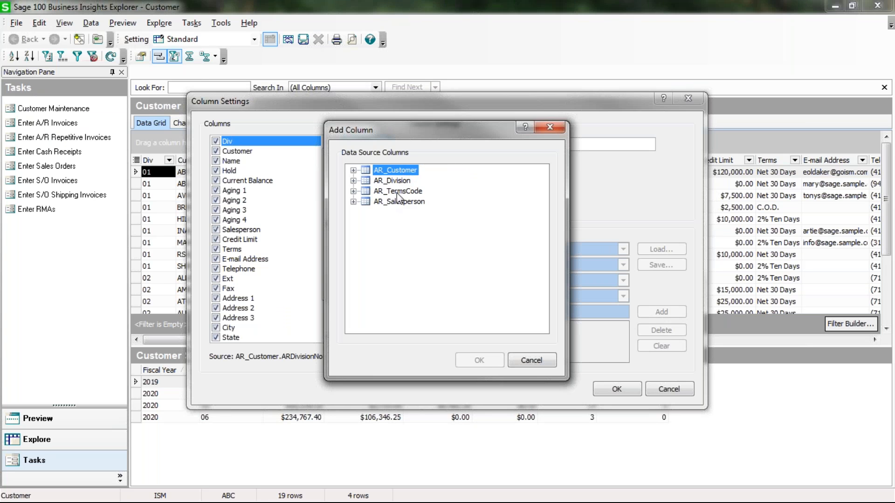
click(354, 170)
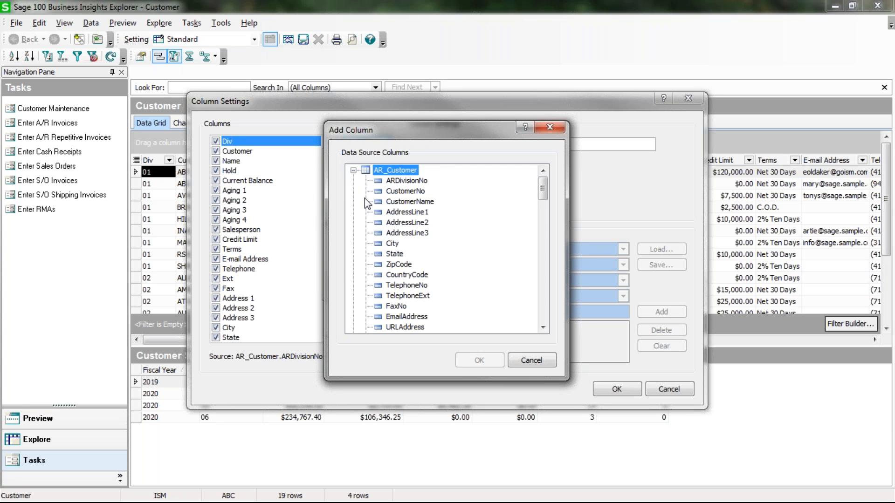
click(391, 244)
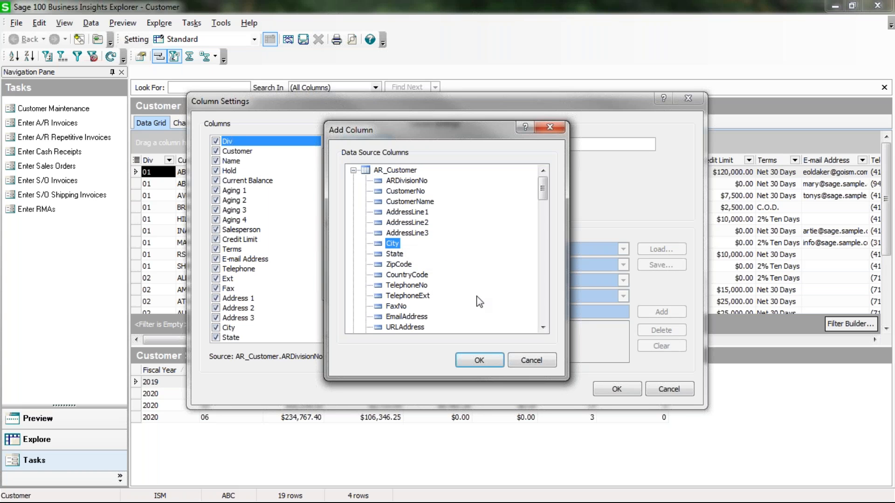
click(402, 255)
click(491, 361)
- Add the BalanceForward field from AR_Customer as another column and apply the column settings
click(368, 140)
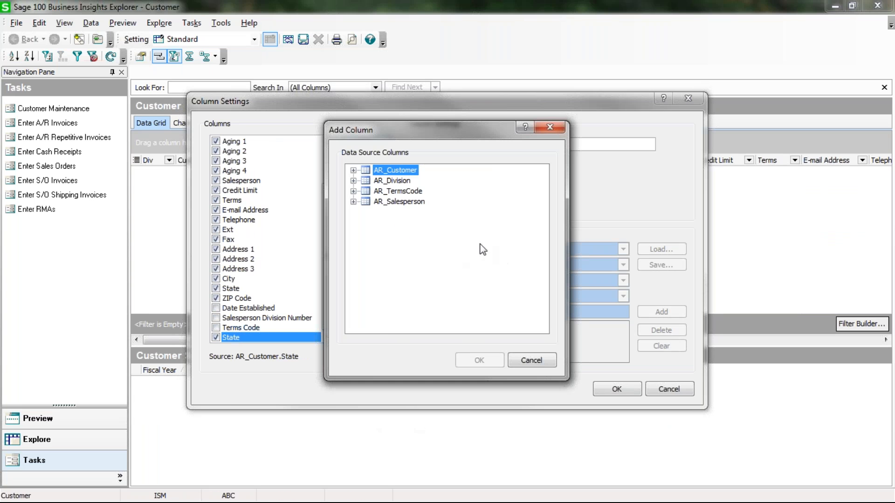
click(353, 171)
click(543, 327)
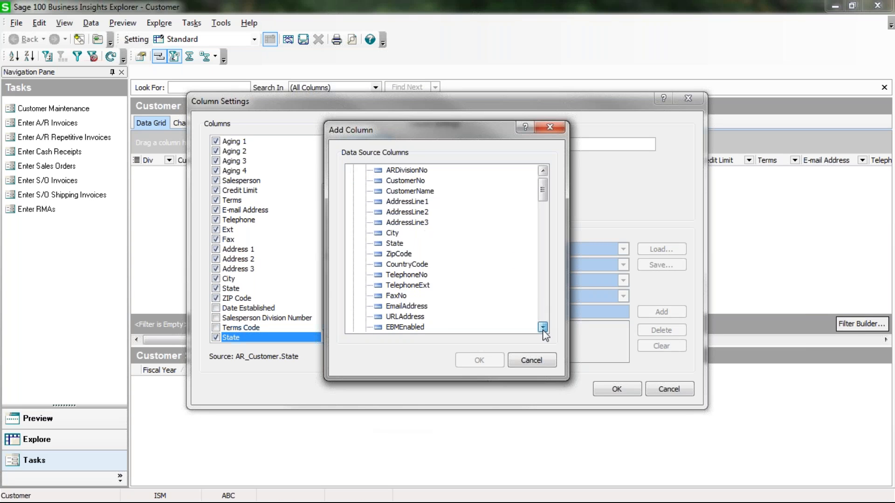
drag(543, 328, 543, 328)
click(411, 233)
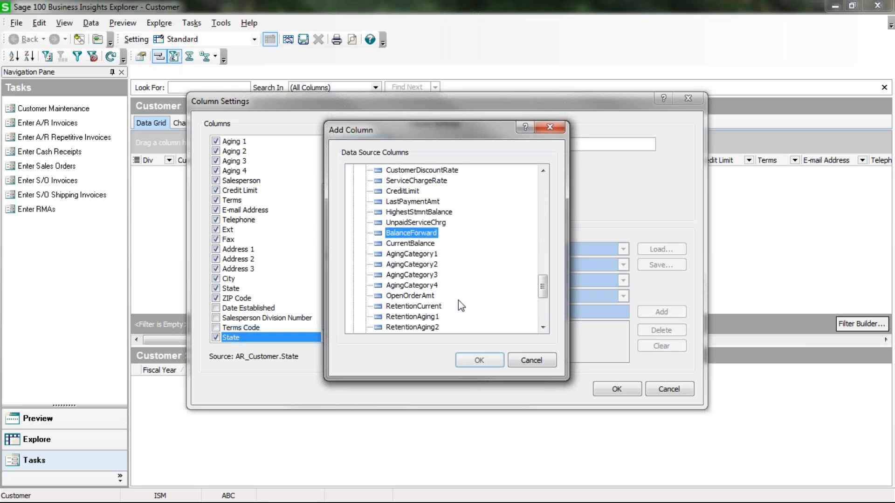
click(479, 361)
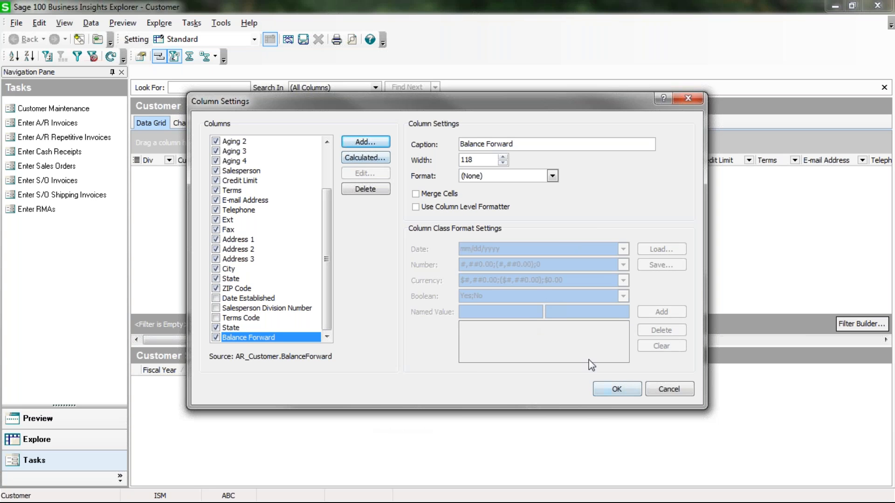
click(628, 393)
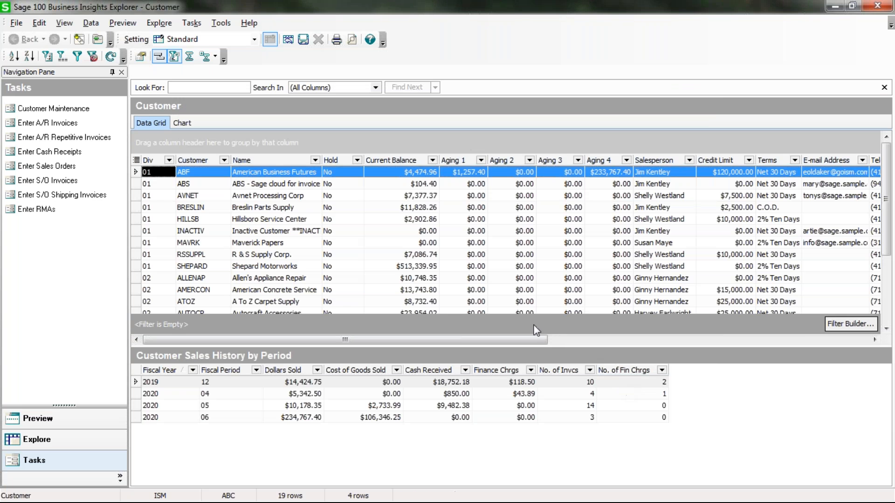
- Move the State column next to Credit Limit and drag the Terms column off the grid
drag(510, 340, 848, 324)
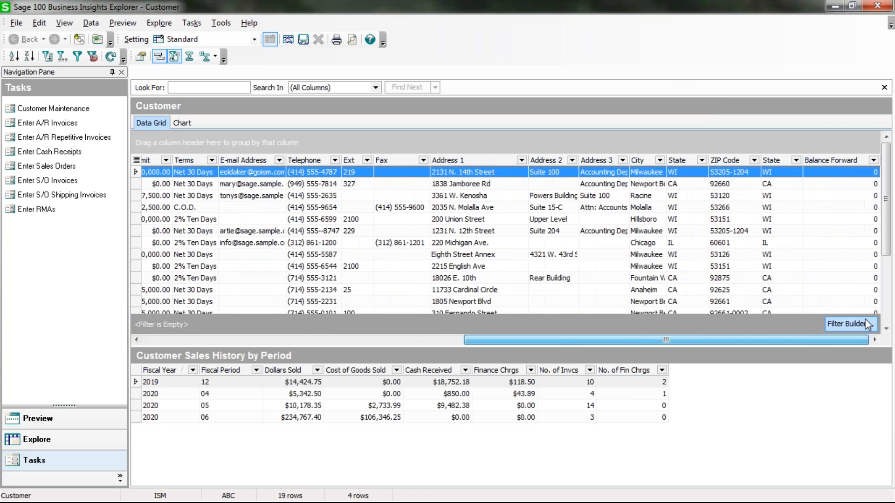
click(771, 160)
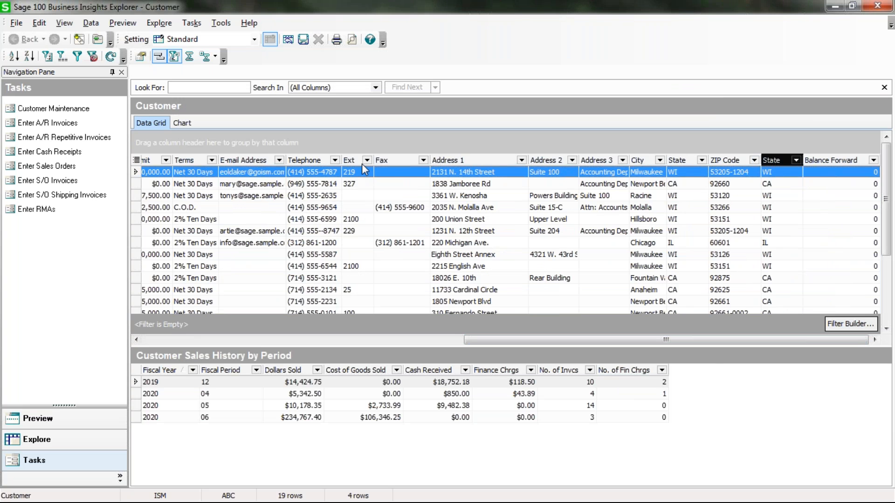
drag(155, 157, 174, 158)
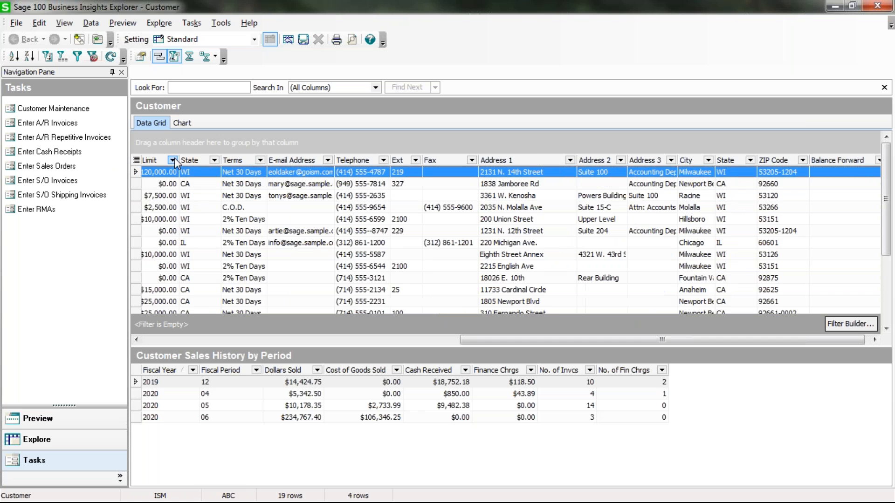
drag(471, 342, 264, 342)
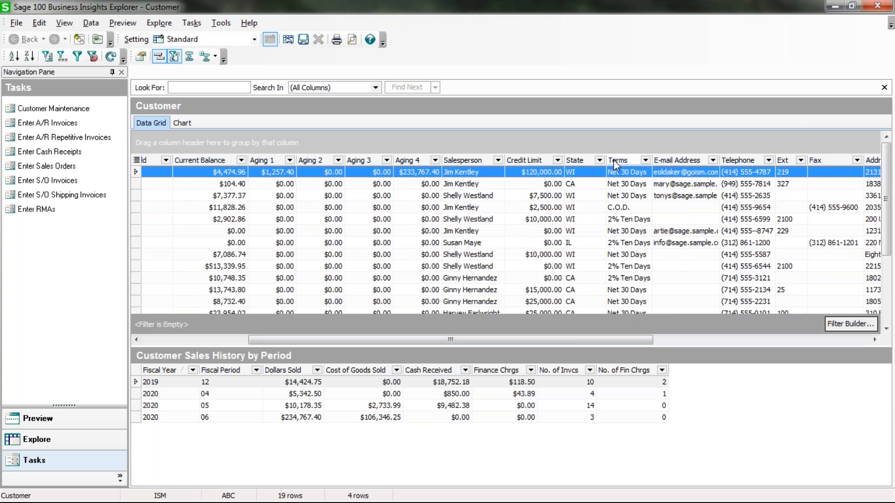
drag(643, 118, 652, 86)
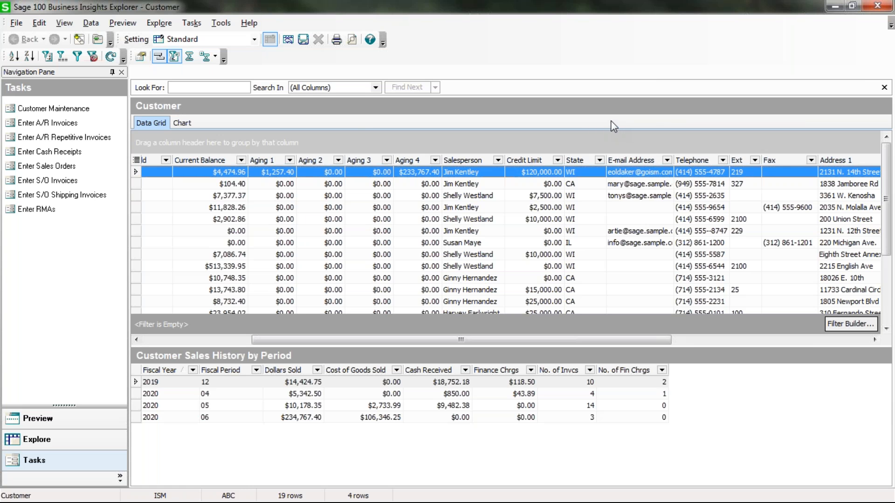
- Save the customer grid layout as public setting 'State' and show the chart view
click(304, 40)
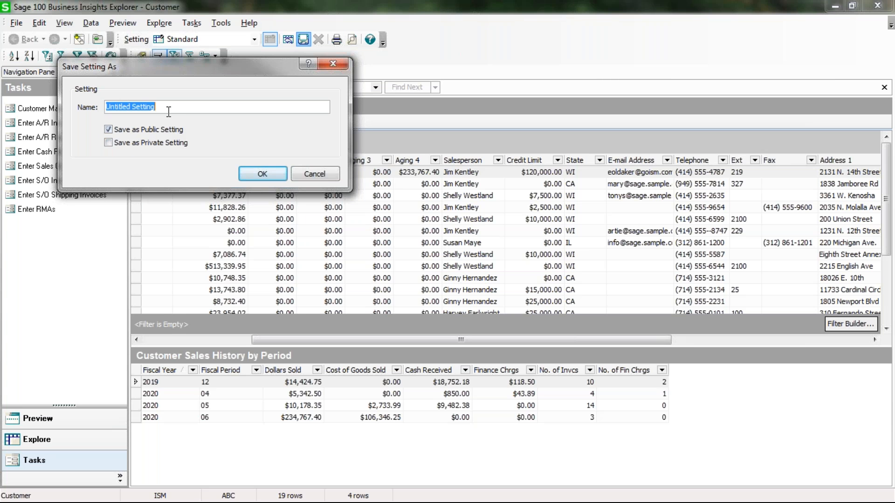
text(State)
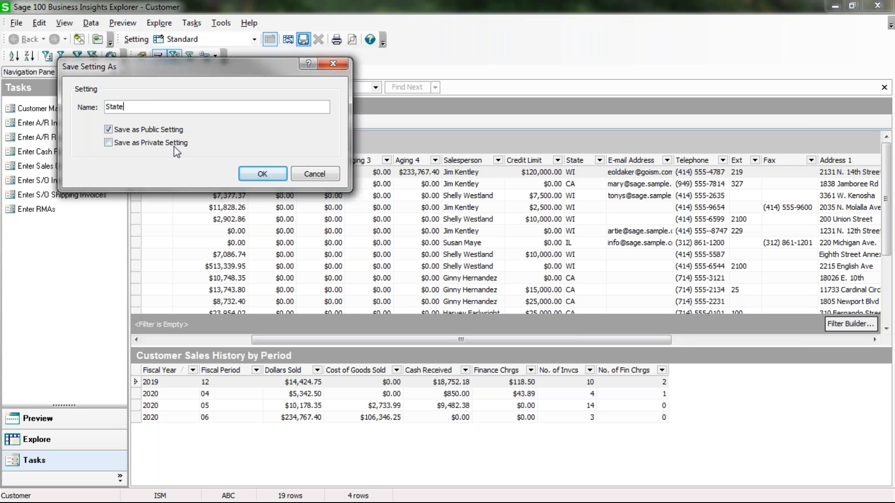
click(263, 175)
click(183, 125)
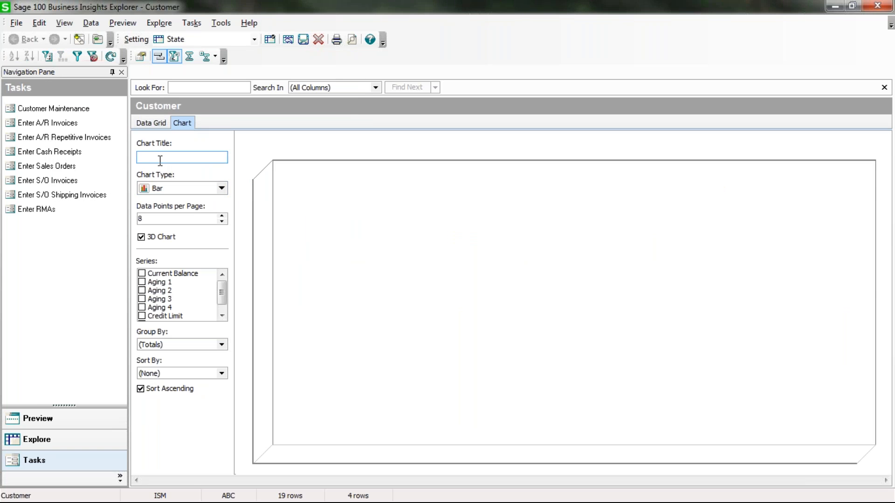
- Title the customer chart 'State', correcting the mistyped 'Statre'
text(Statre)
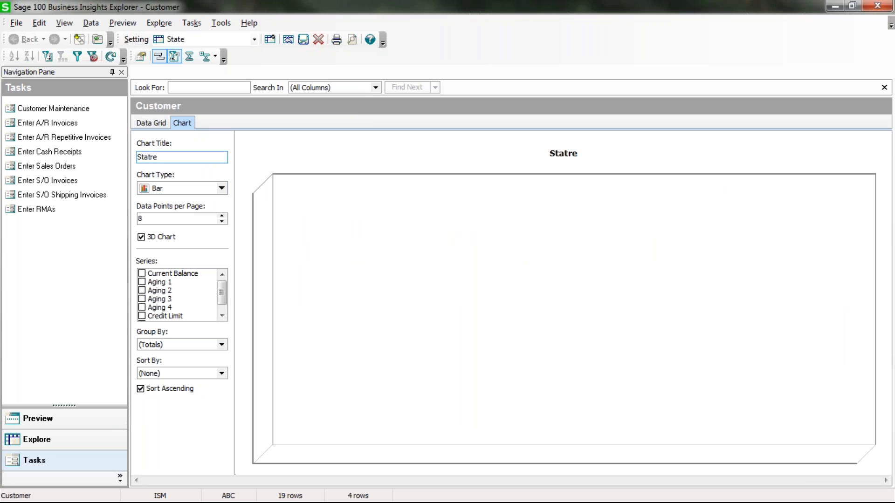
key(Tab)
click(185, 157)
key(BackSpace)
key(BackSpace)
text(e)
key(Tab)
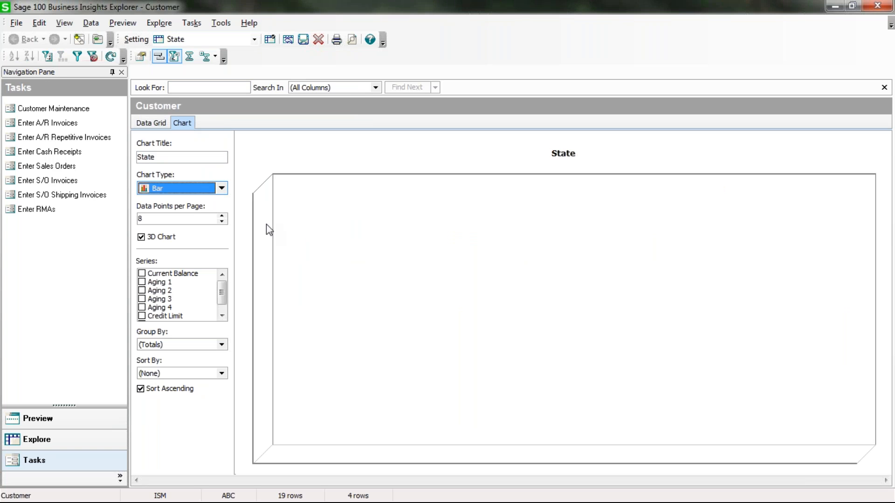
- Chart Current Balance and Balance Forward as series, grouped by Customer
click(142, 274)
click(142, 282)
click(142, 290)
click(142, 290)
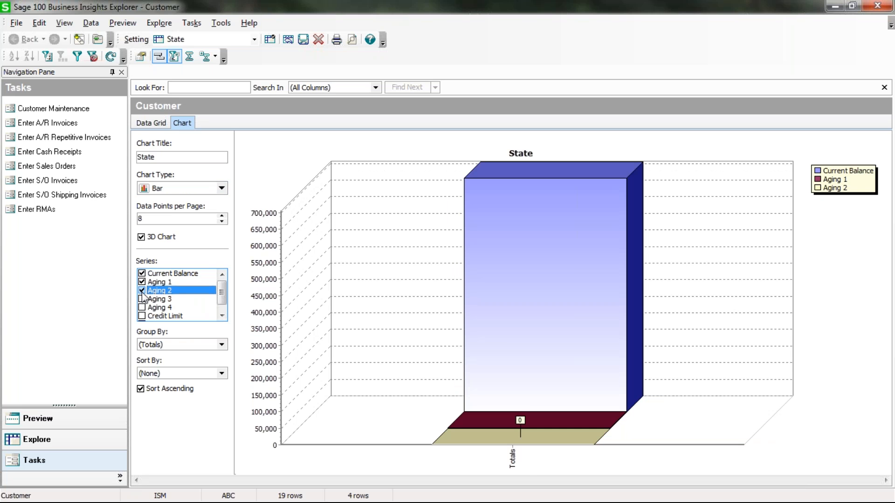
click(142, 282)
click(222, 316)
click(214, 316)
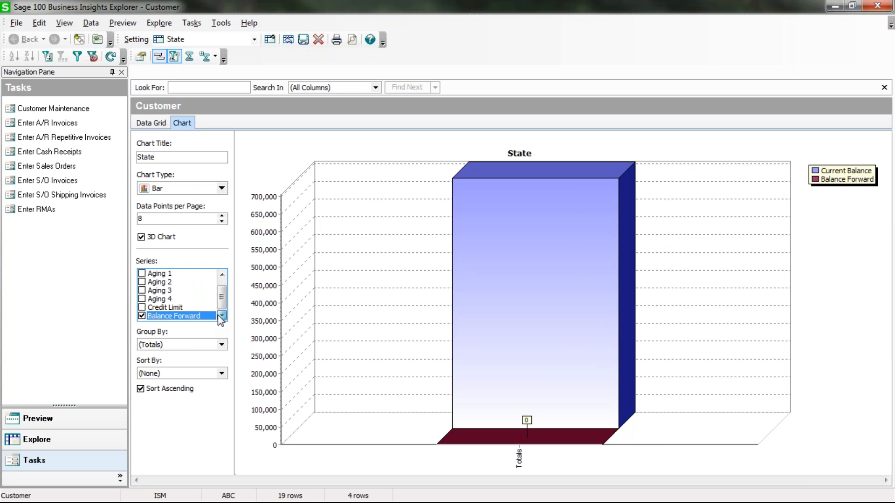
click(222, 345)
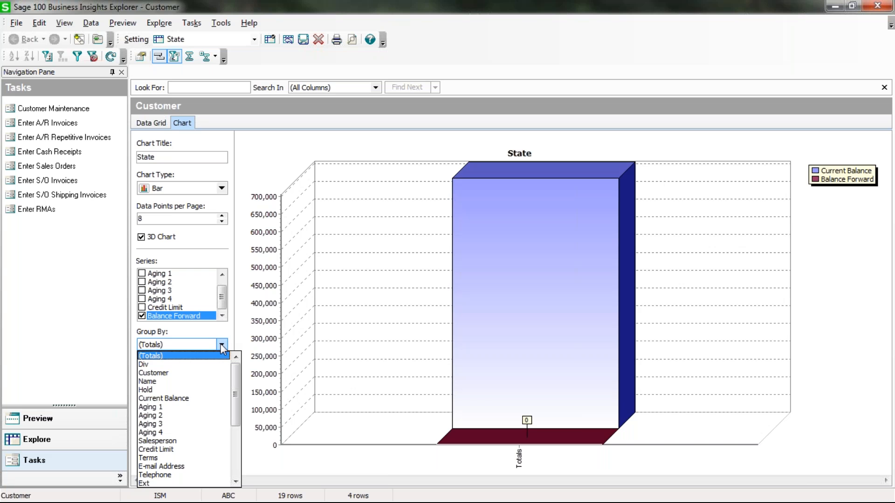
click(158, 372)
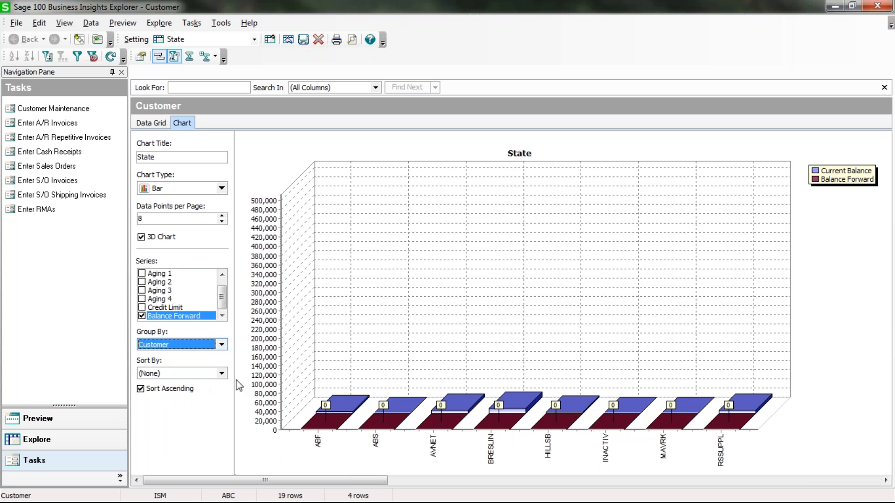
click(222, 374)
click(222, 374)
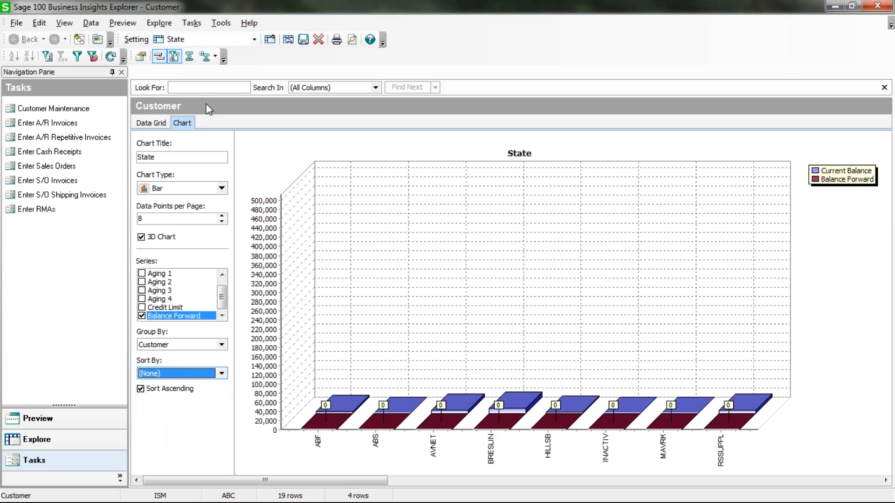
- Return to the customer grid and export it to Microsoft Excel
click(154, 123)
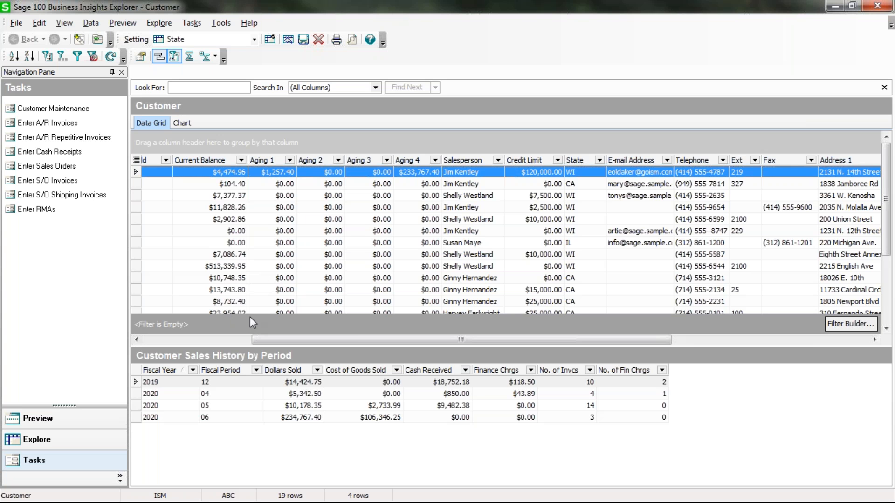
click(13, 25)
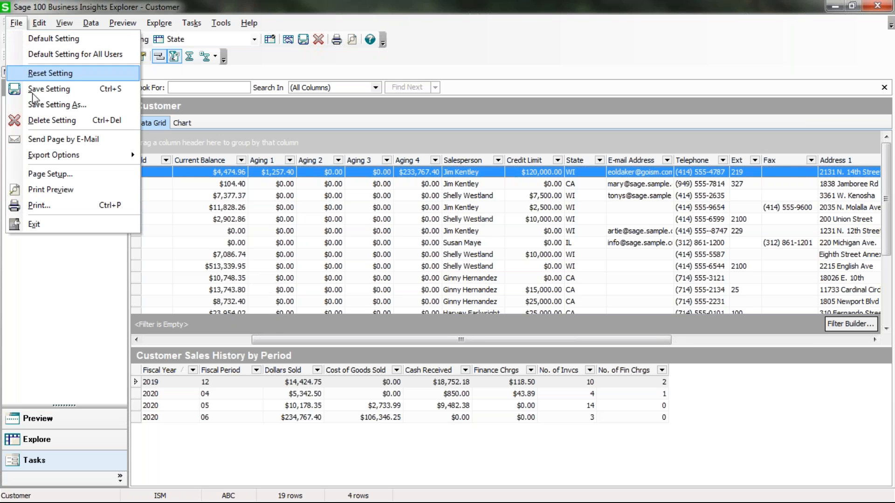
mouse_move(45, 157)
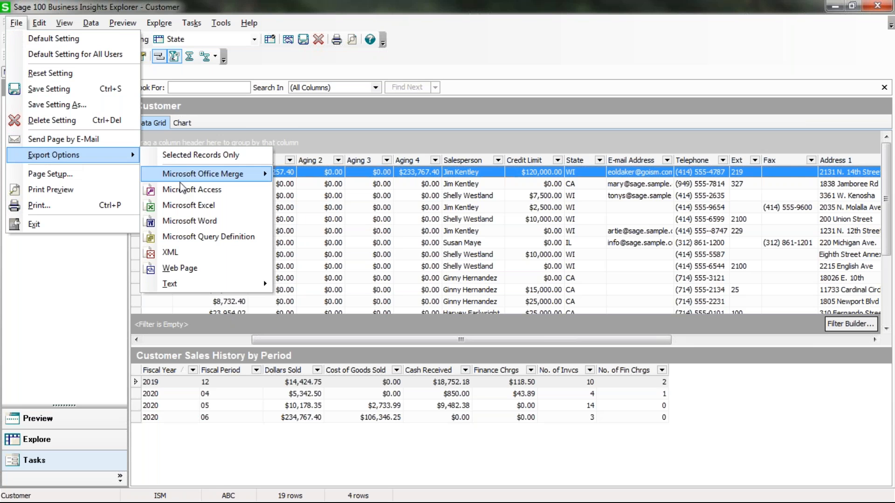
click(187, 205)
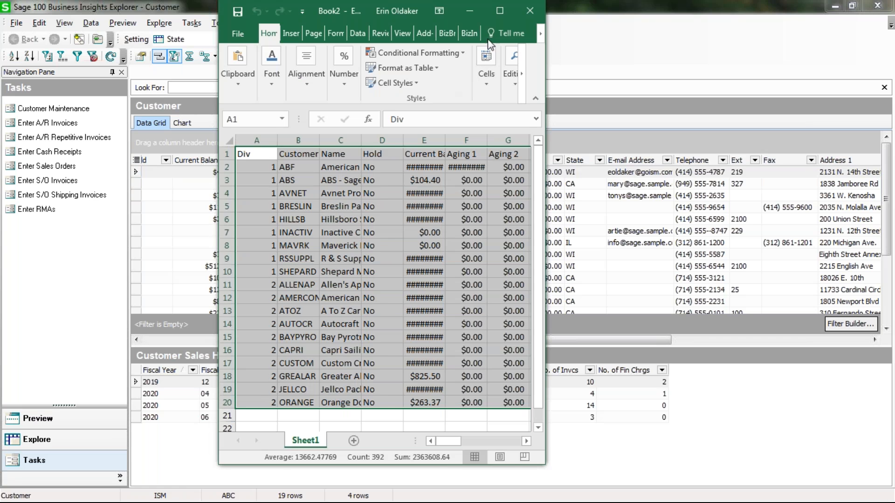
- Maximize the workbook, widen Current Balance and Aging 4, and autofit column A to Div
click(500, 11)
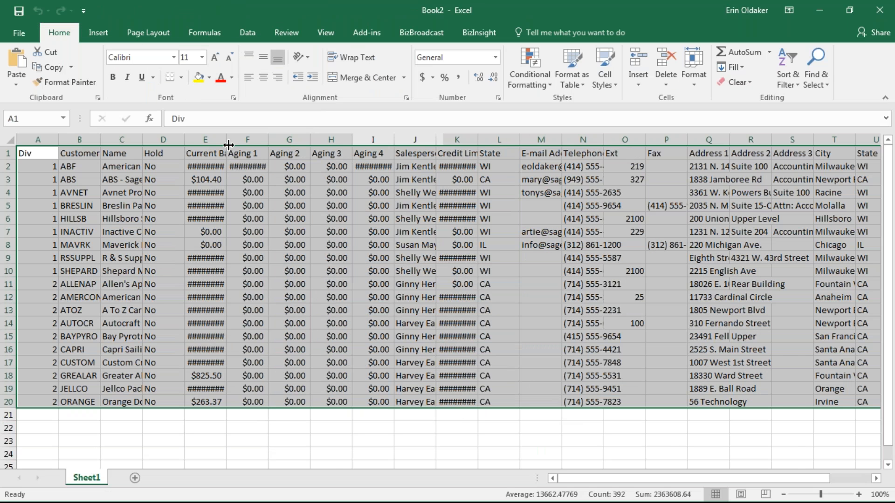
drag(227, 142, 306, 139)
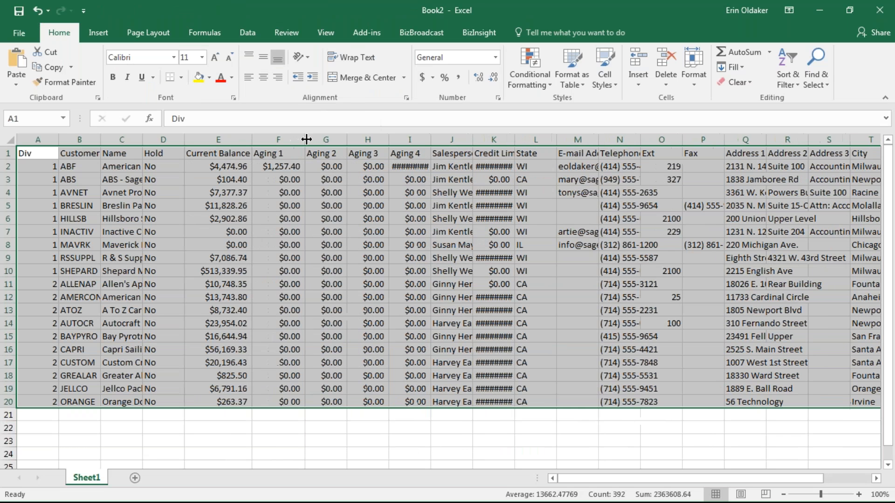
drag(431, 140, 444, 139)
double_click(59, 139)
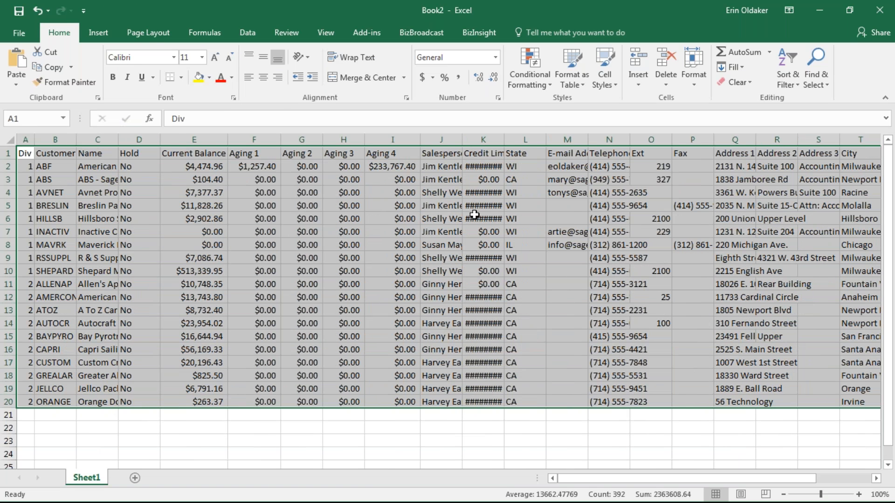
click(285, 274)
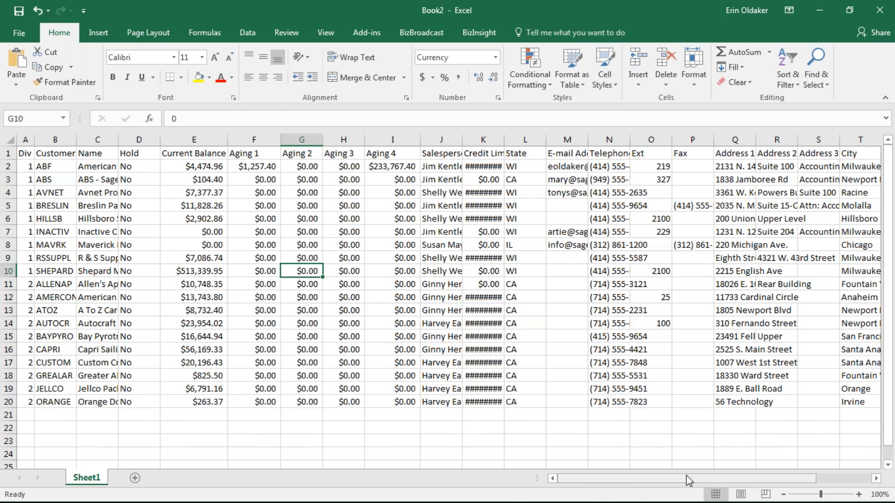
click(875, 478)
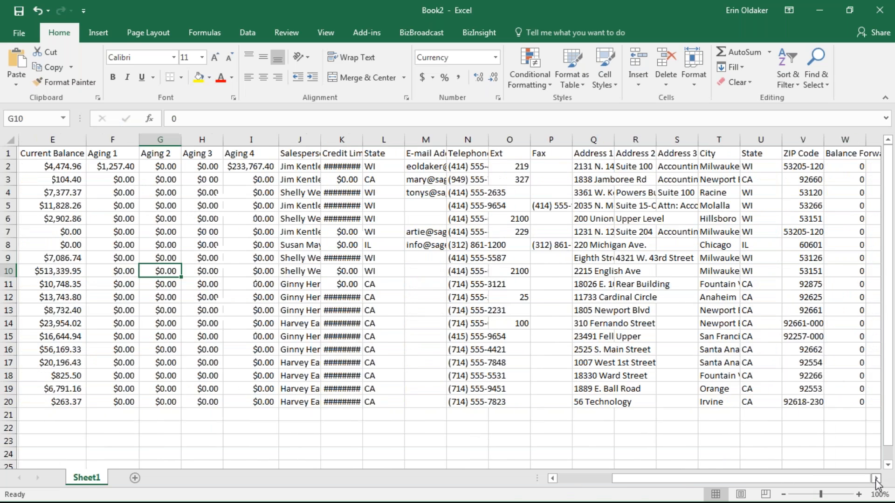
drag(716, 481, 633, 493)
- AutoSum the Current Balance column in E21, totalling $705,183.84
click(194, 414)
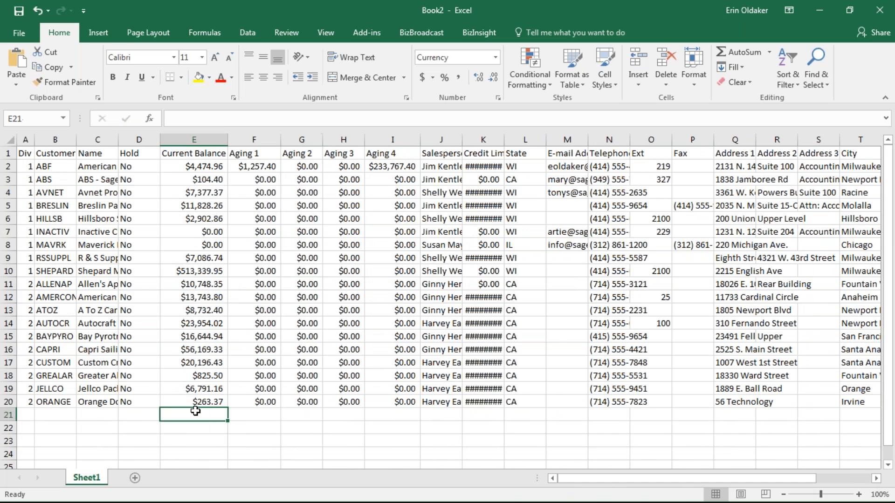
click(741, 52)
key(Return)
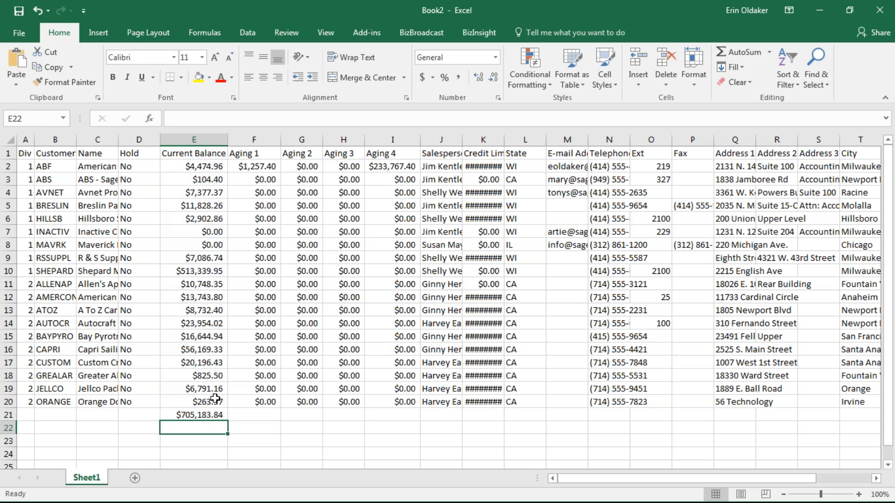
click(243, 403)
- Browse the Data, Formulas, Page Layout and Insert ribbon tabs, then reselect the customer data
drag(24, 154, 835, 402)
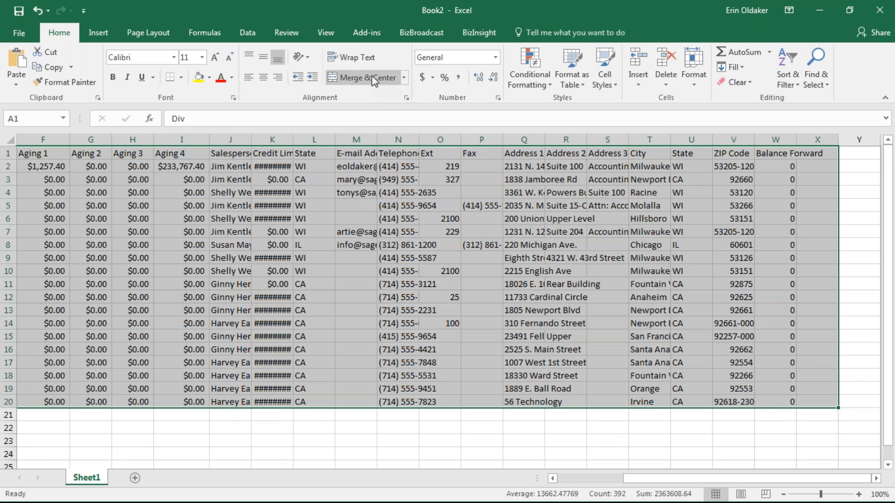
click(238, 36)
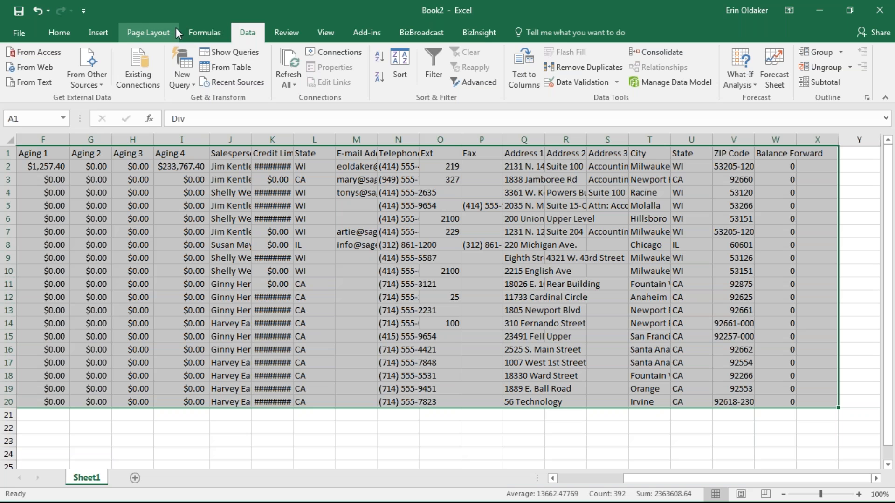
click(201, 33)
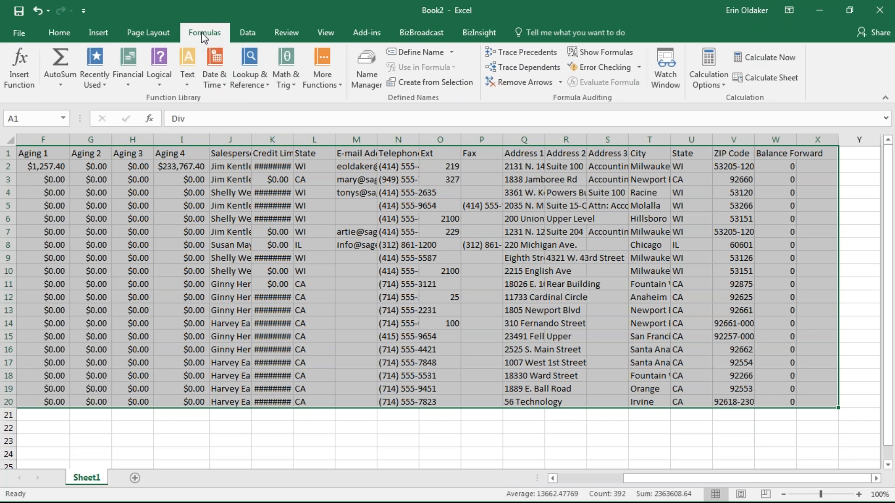
click(133, 34)
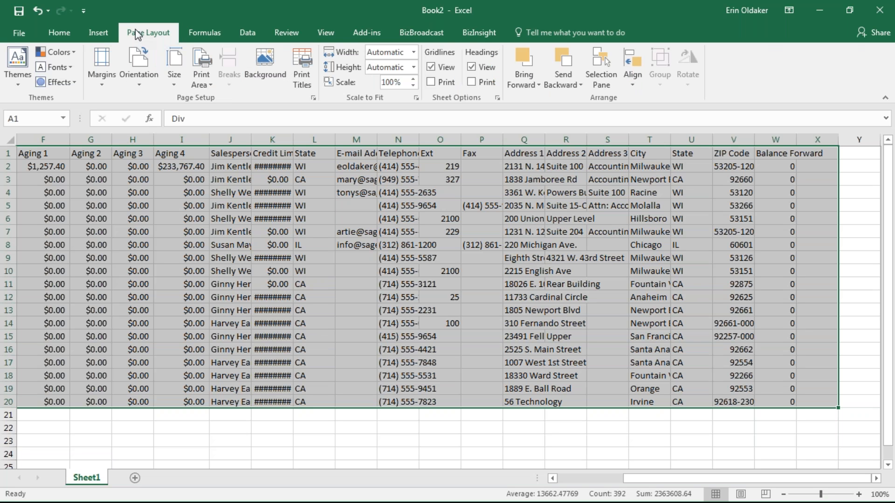
click(103, 35)
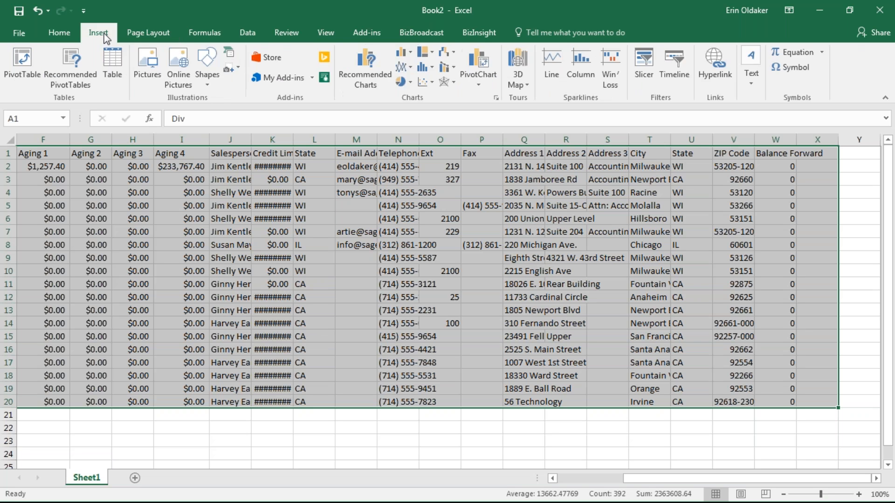
click(61, 33)
click(98, 151)
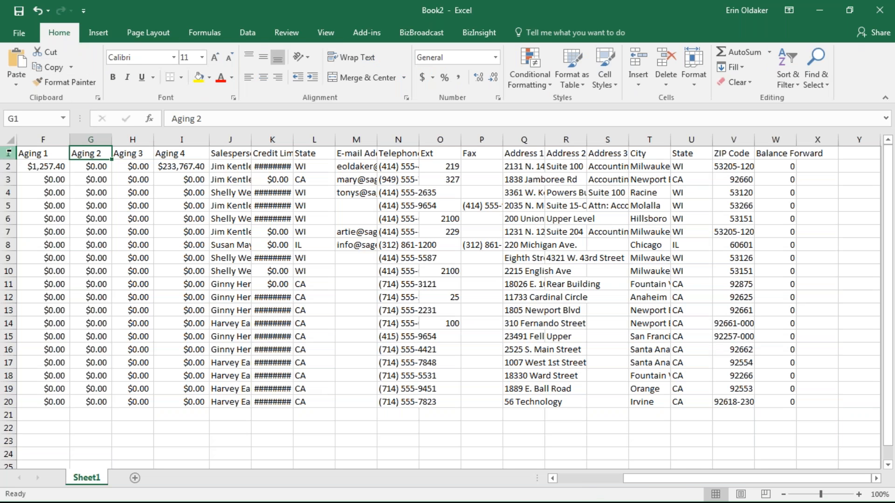
click(59, 154)
drag(805, 153, 19, 389)
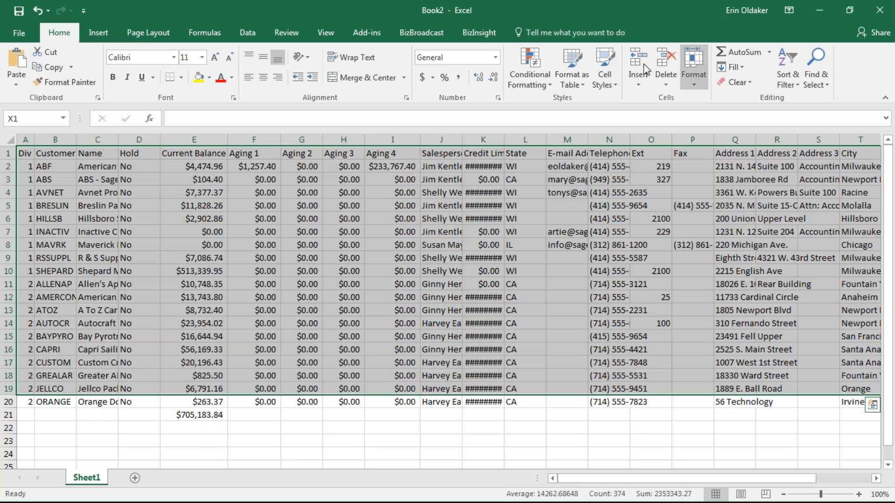
- Format the Excel customer data as a blue banded table and check its Hold and Current Balance filters
click(582, 60)
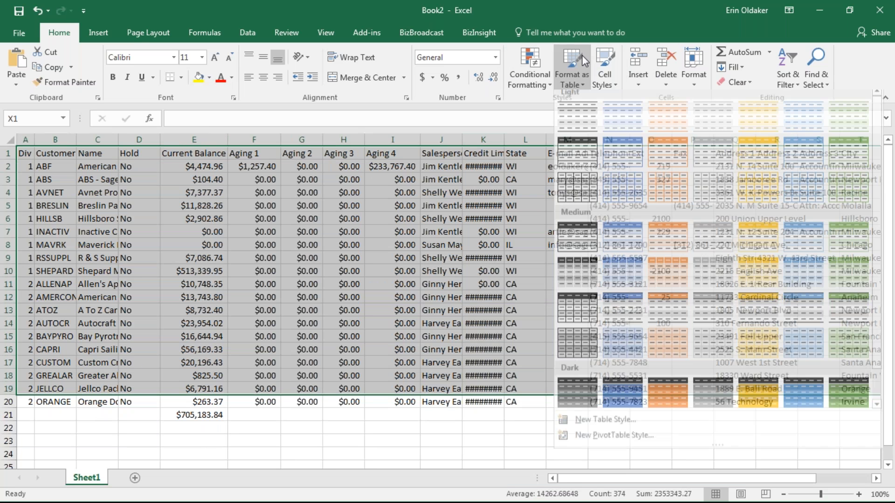
click(622, 154)
click(664, 387)
click(529, 306)
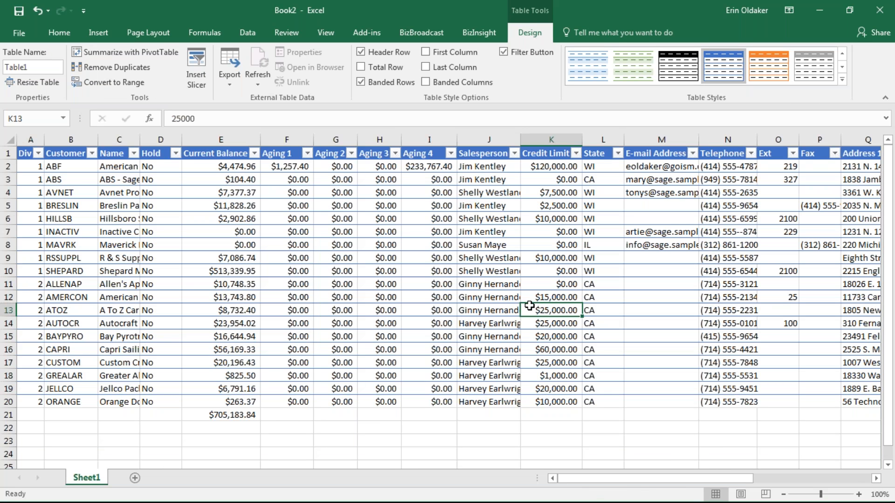
click(176, 153)
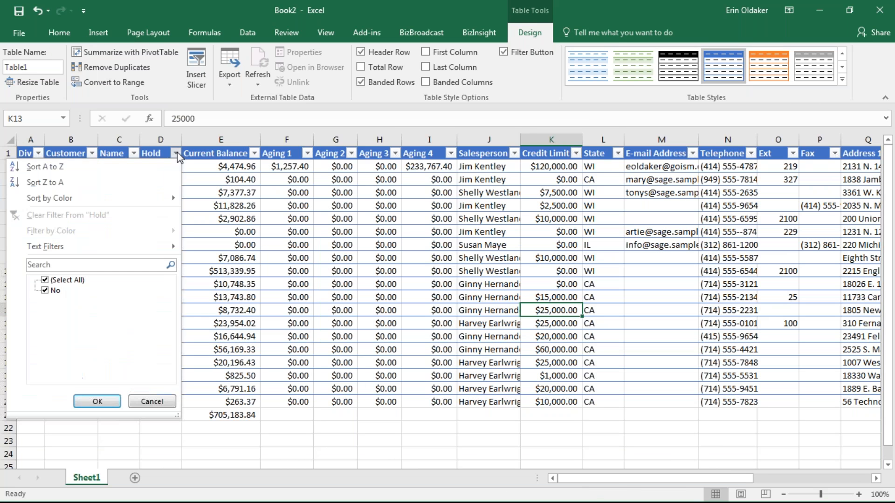
click(254, 153)
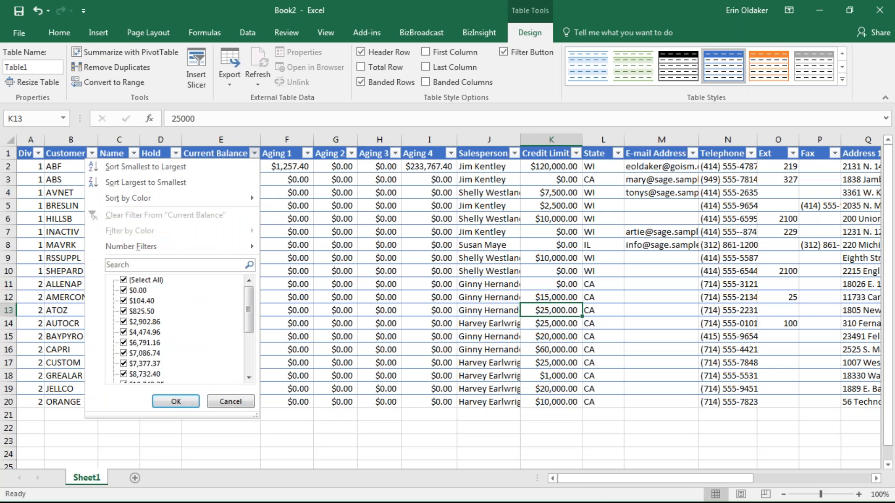
click(140, 246)
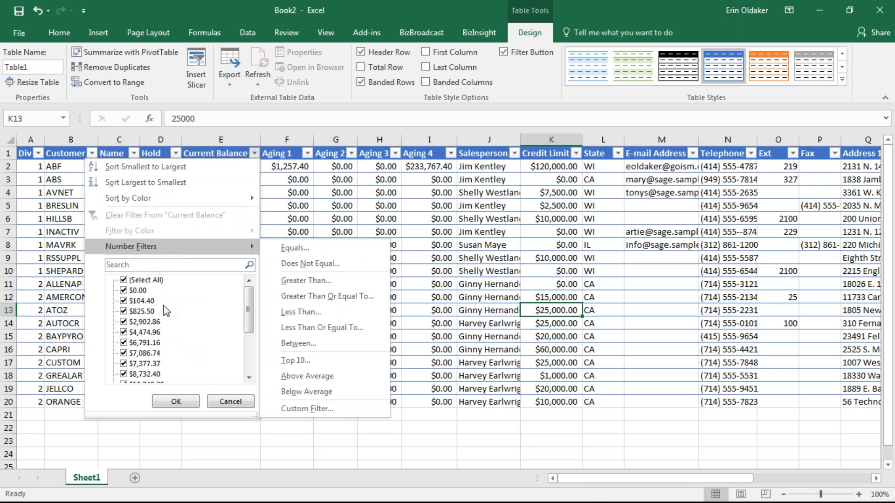
click(254, 154)
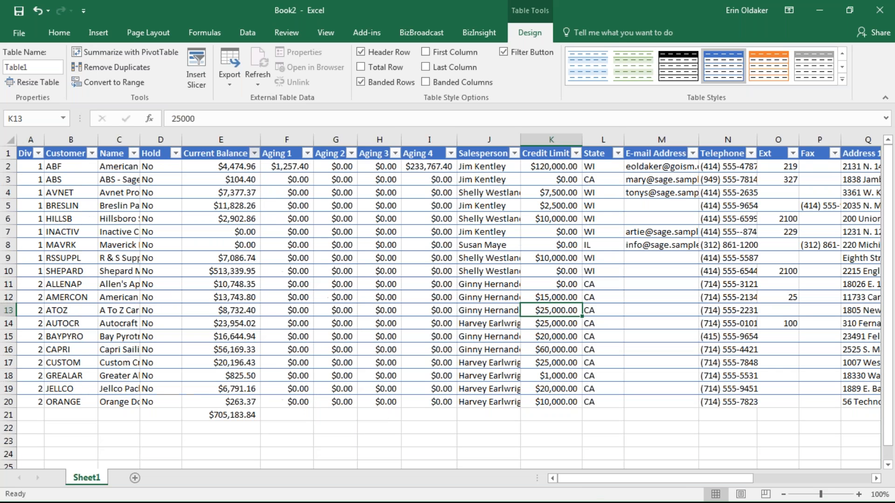
- In Sage 100's customer grid, start a custom filter on Current Balance
click(79, 502)
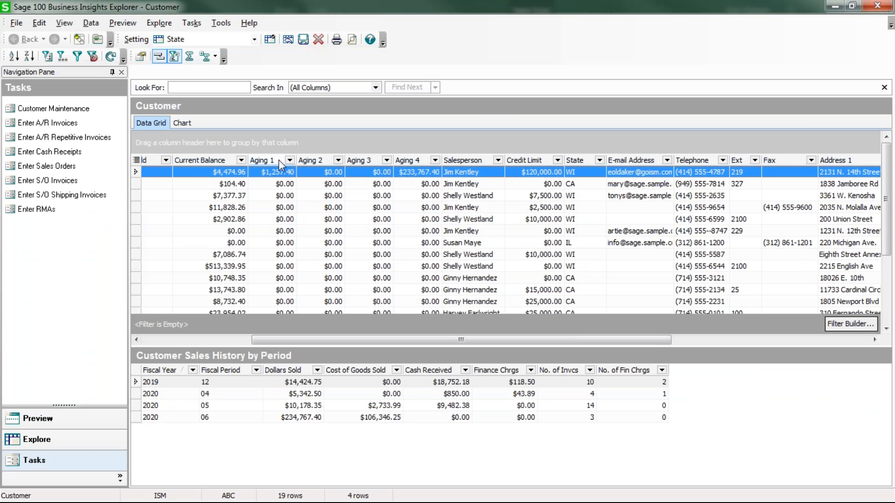
click(290, 160)
click(290, 161)
click(241, 160)
click(195, 189)
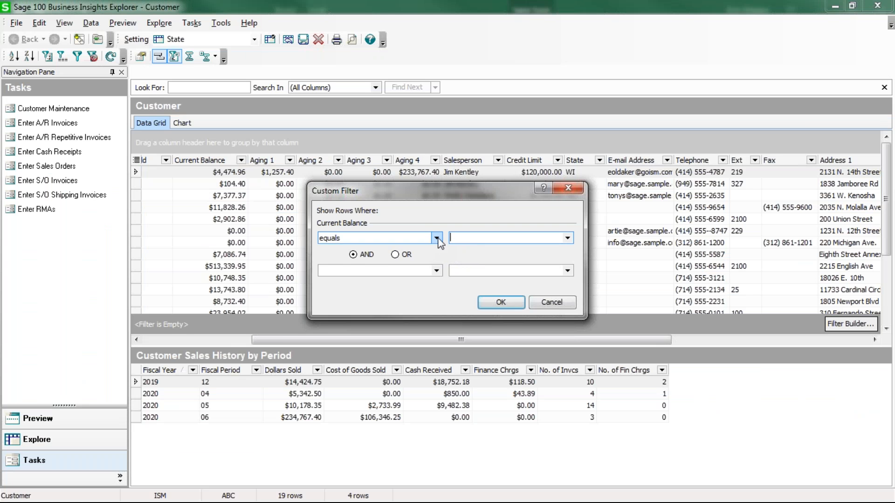
- Filter the customer grid to Current Balance less than or equal to 5000
click(419, 240)
click(332, 275)
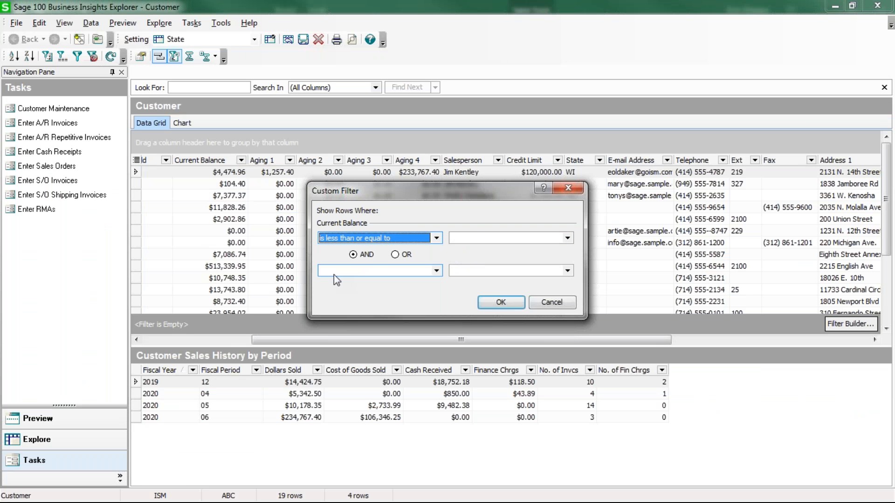
click(474, 236)
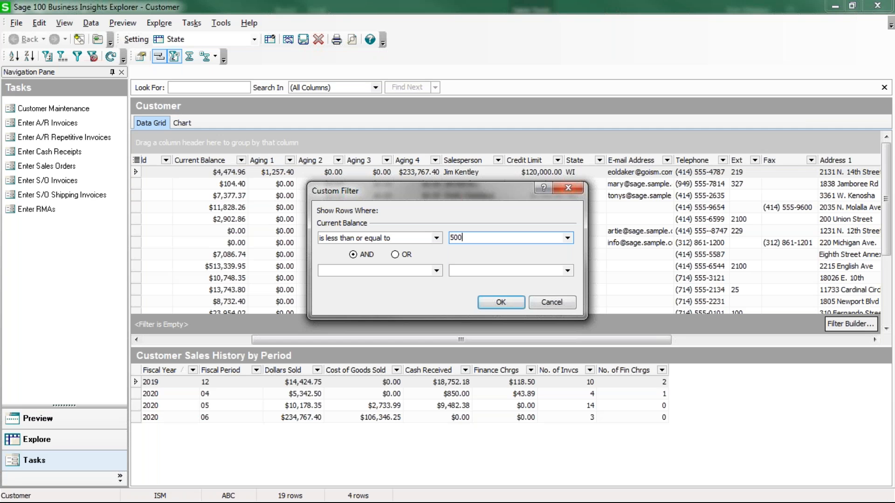
click(501, 302)
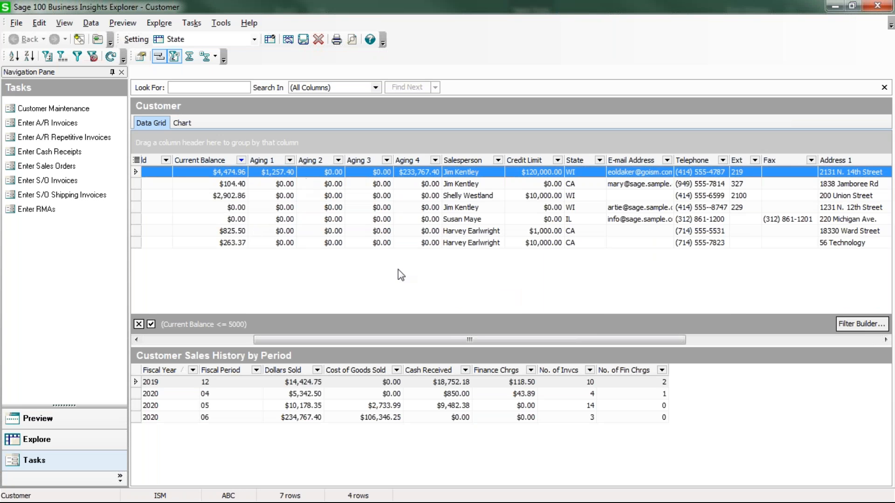
drag(636, 335, 608, 359)
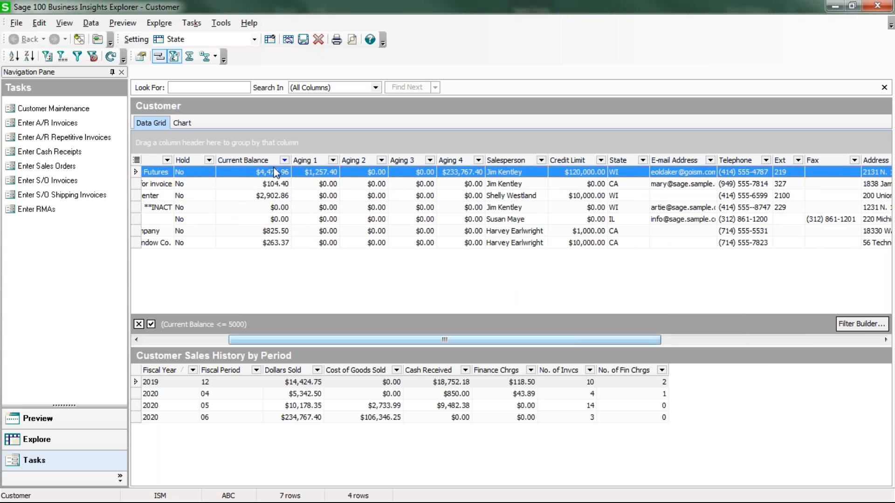
- Clear the balance filter, filter State to CA, and close Business Insights Explorer
click(284, 160)
click(249, 172)
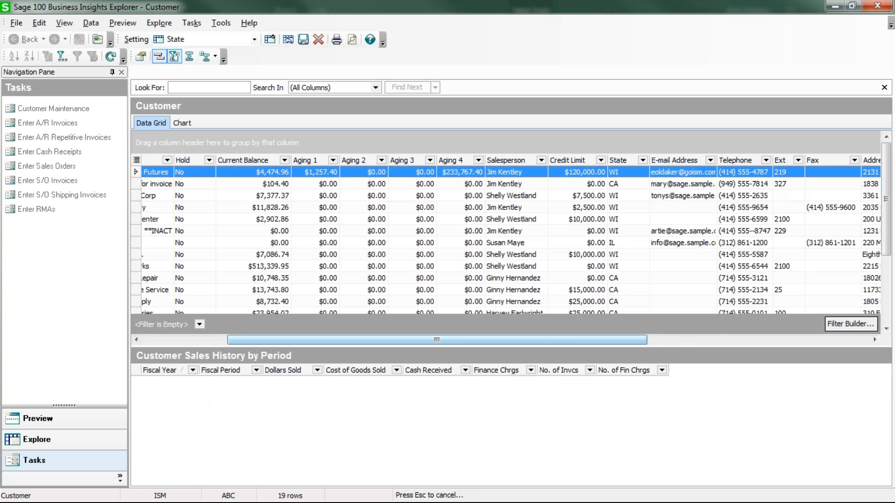
click(642, 160)
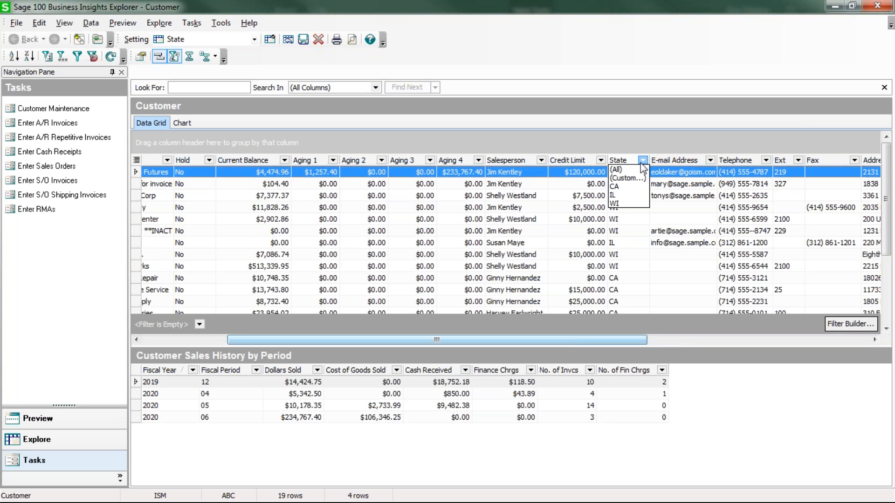
click(632, 186)
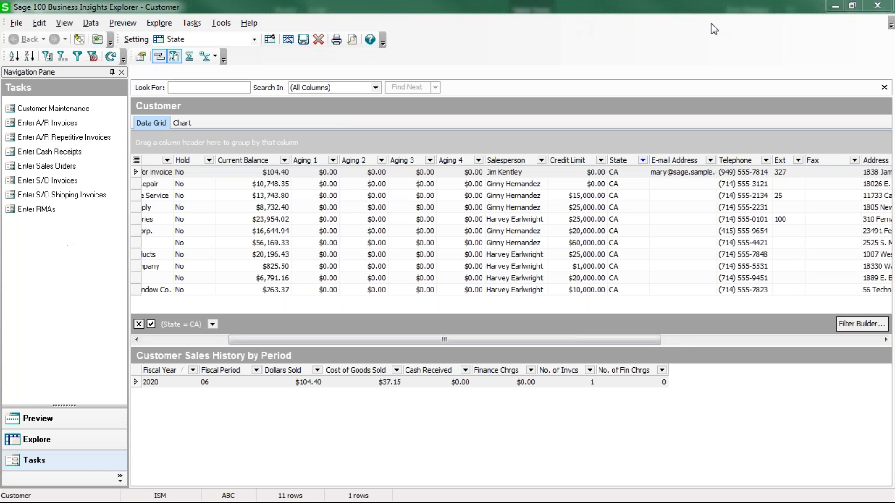
click(878, 7)
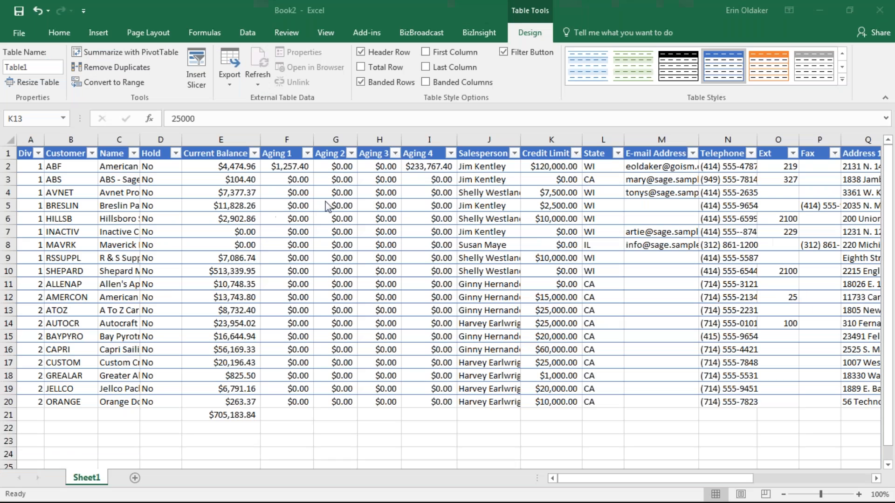
- Create a new blank Excel workbook
click(819, 11)
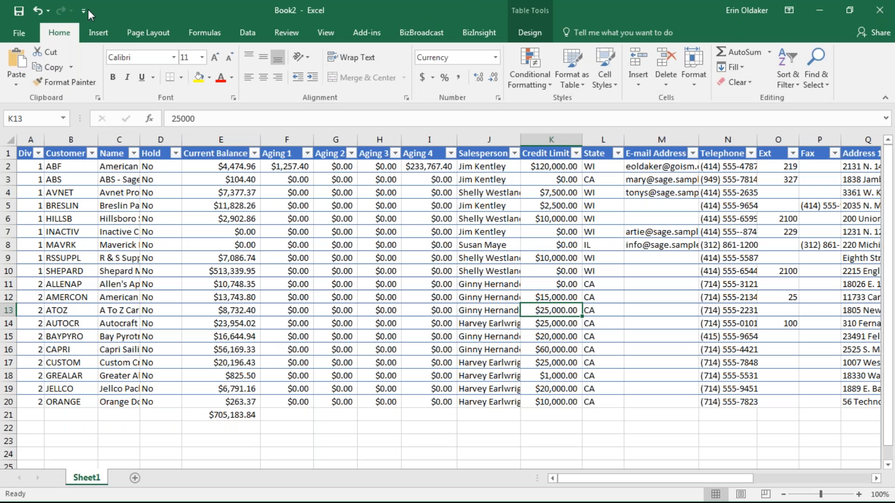
click(21, 34)
click(35, 84)
click(156, 246)
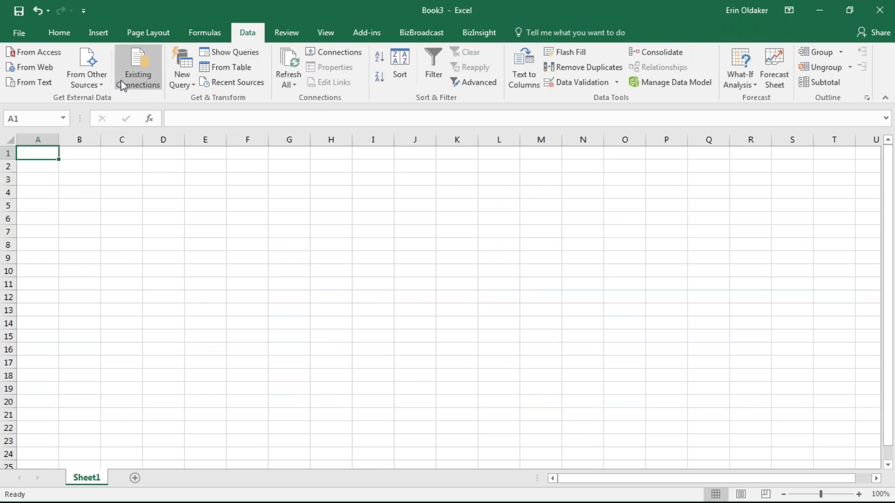
- Start a Microsoft Query import using the SOTAMAS90* data source
click(91, 72)
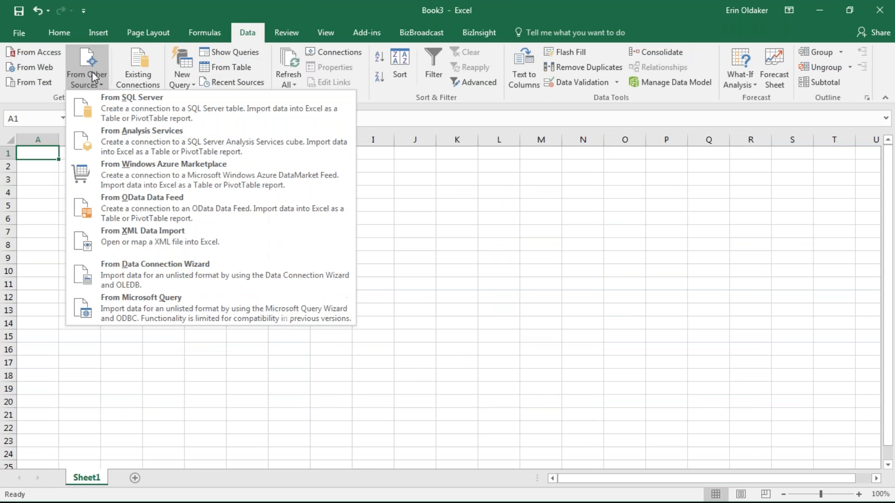
click(125, 302)
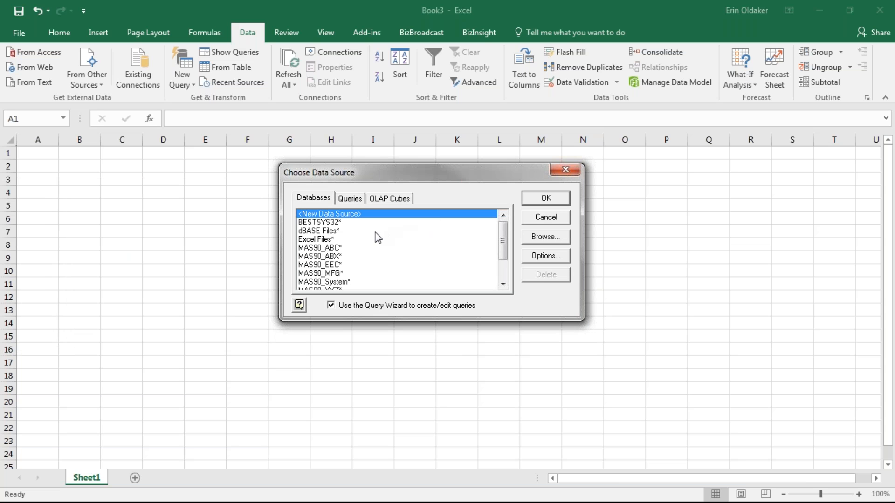
click(502, 284)
click(503, 284)
click(503, 284)
click(503, 285)
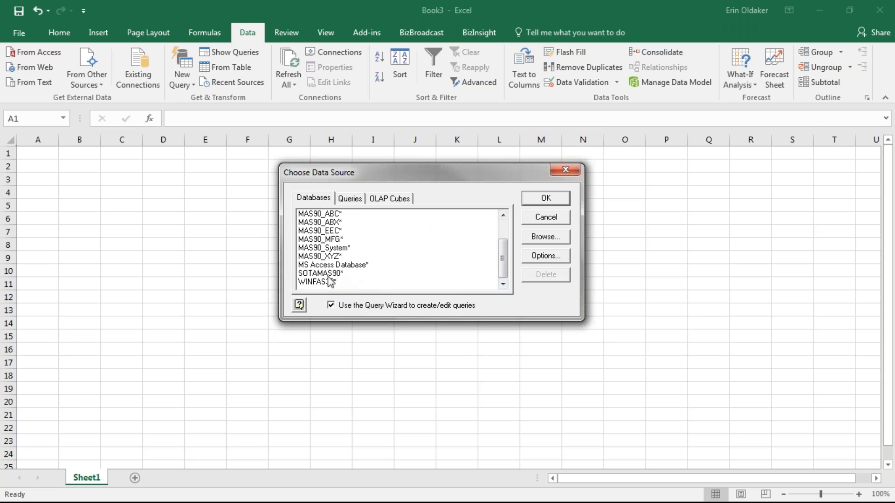
click(328, 275)
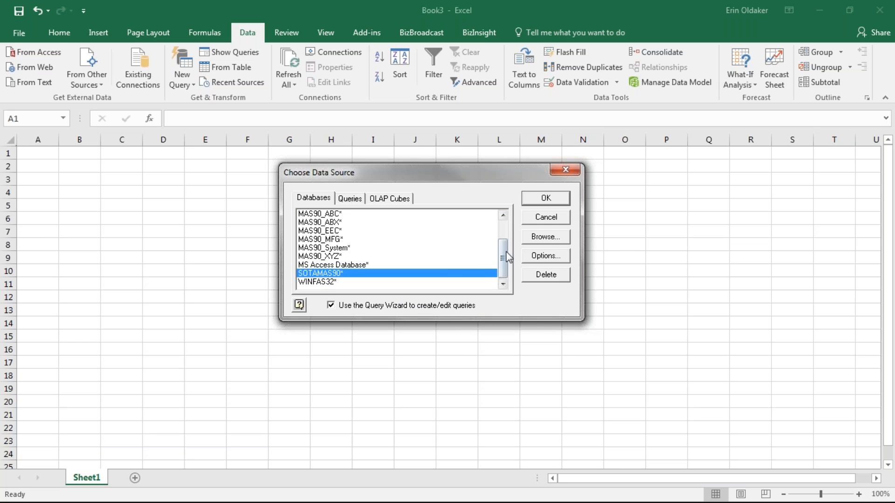
click(545, 199)
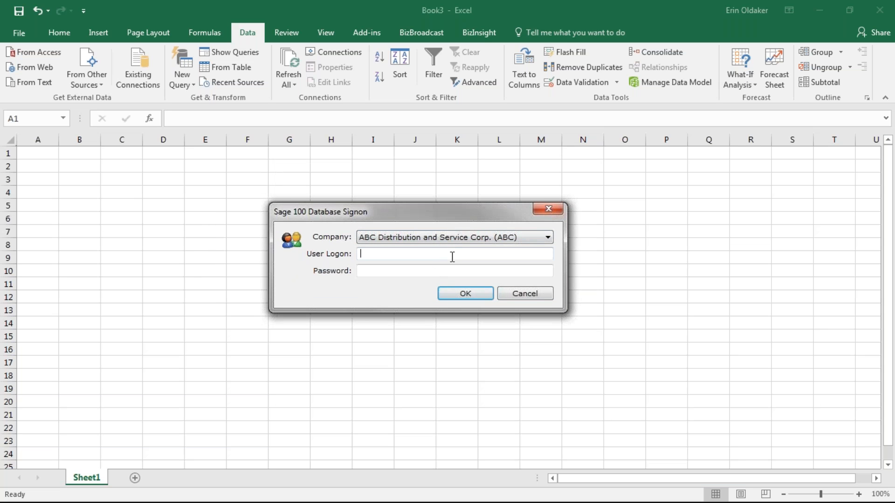
- Sign on to Sage 100 and browse the AP tables in the Query Wizard column list
key(Return)
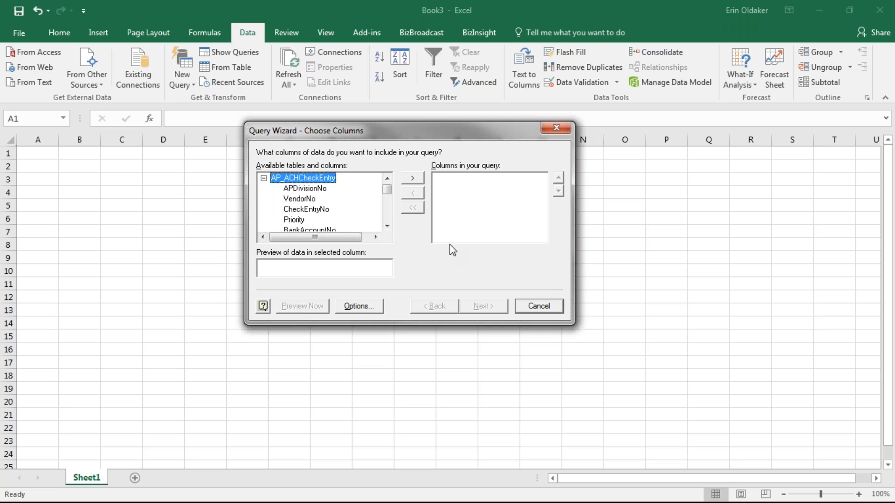
click(264, 178)
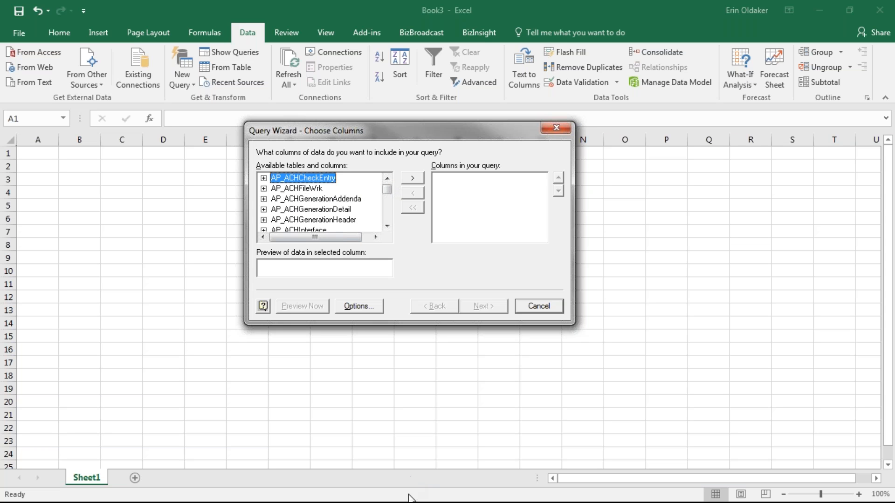
click(387, 226)
click(387, 226)
click(388, 227)
click(388, 227)
click(388, 227)
click(388, 227)
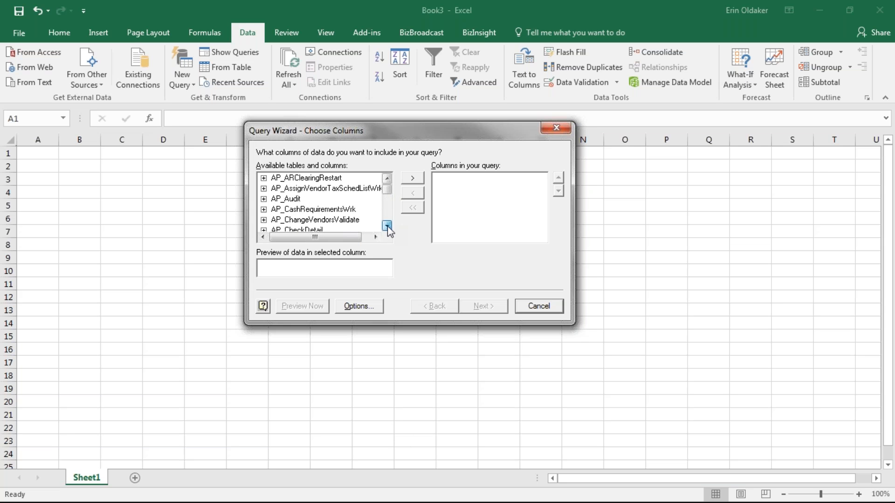
click(388, 227)
click(279, 210)
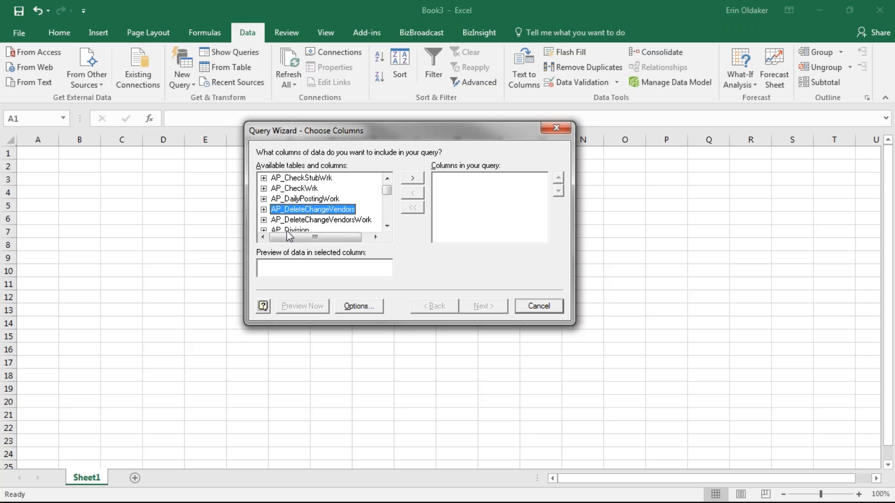
click(330, 203)
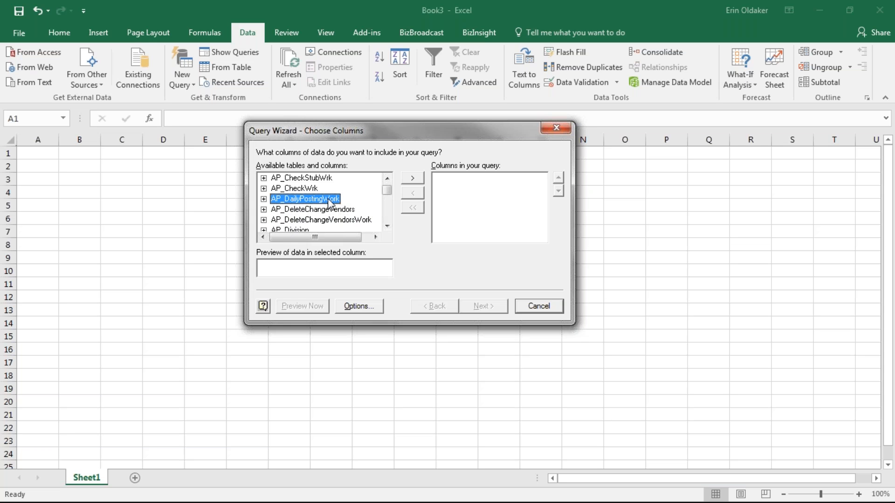
click(388, 226)
click(387, 226)
click(387, 226)
click(387, 182)
click(387, 181)
click(387, 181)
click(365, 220)
click(387, 226)
click(387, 226)
click(387, 226)
click(358, 210)
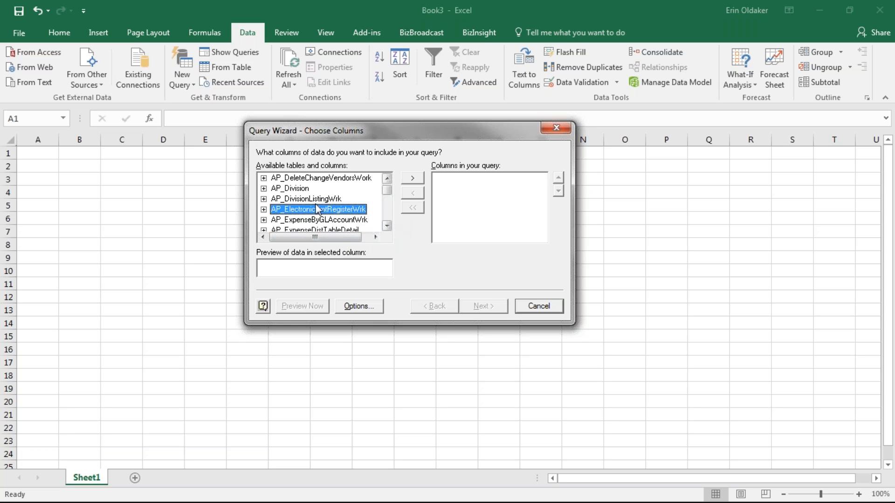
- Locate AR_Customer and add all its columns to the query, then proceed to filtering
text(ar)
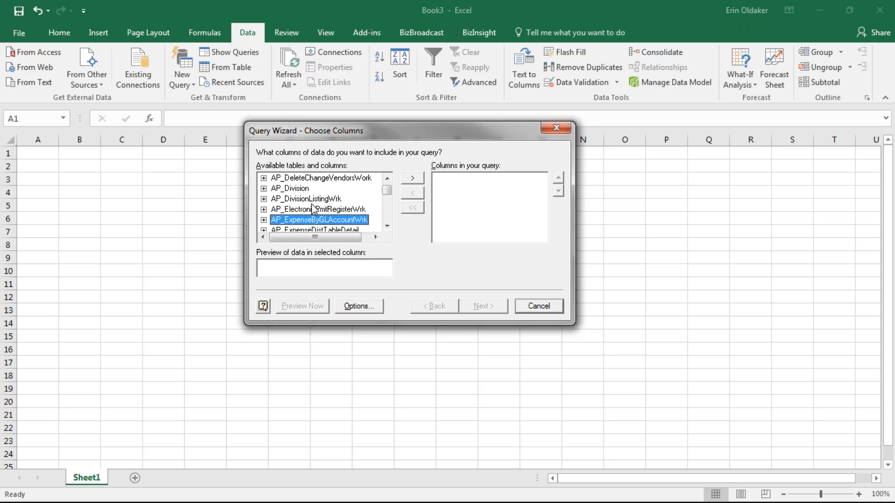
click(387, 225)
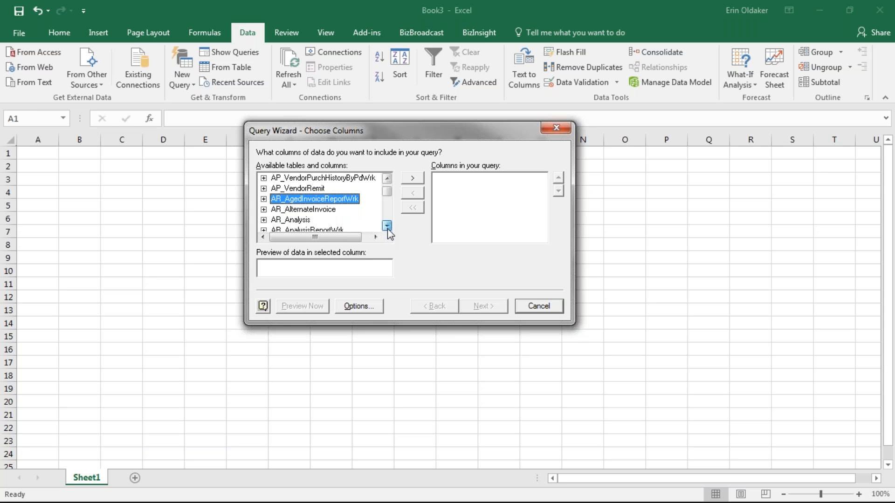
click(387, 225)
click(386, 225)
click(386, 226)
click(387, 225)
click(387, 226)
click(387, 226)
click(386, 225)
click(282, 189)
click(265, 188)
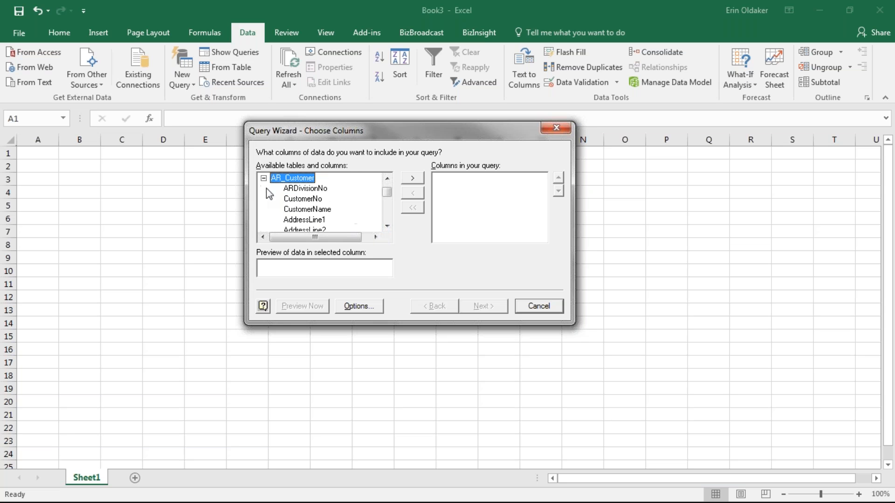
click(307, 189)
click(412, 178)
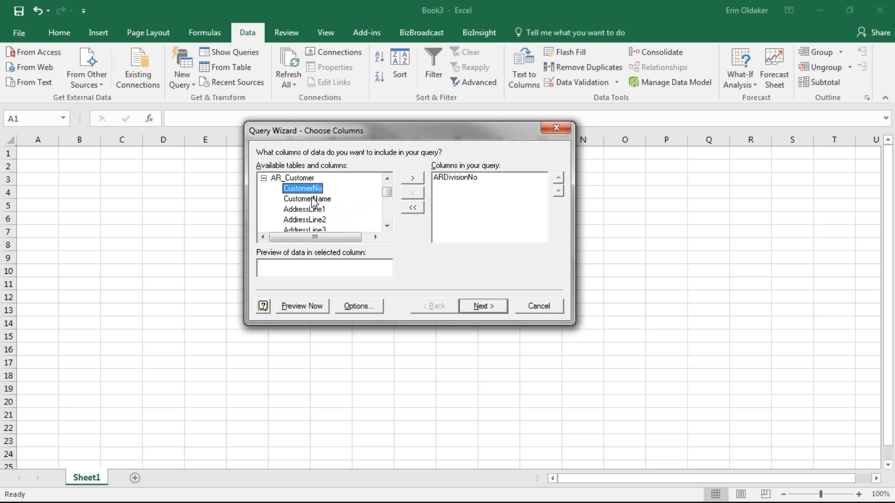
click(412, 179)
click(414, 180)
click(293, 178)
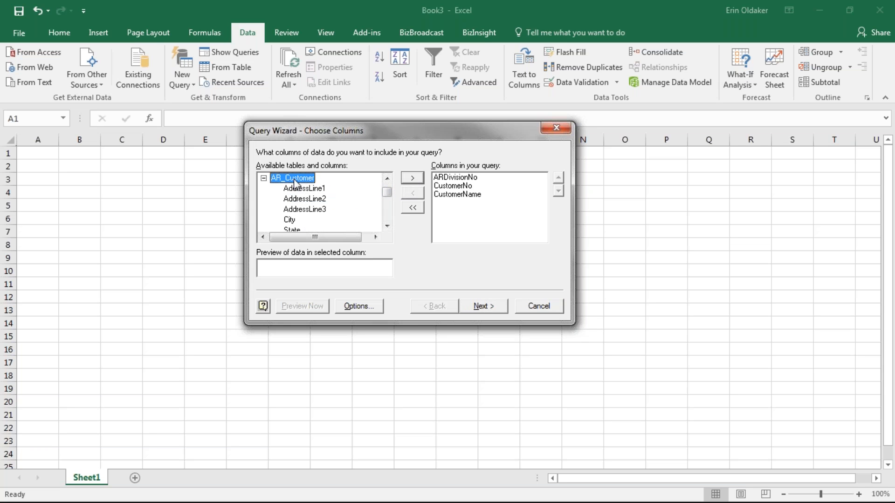
click(413, 180)
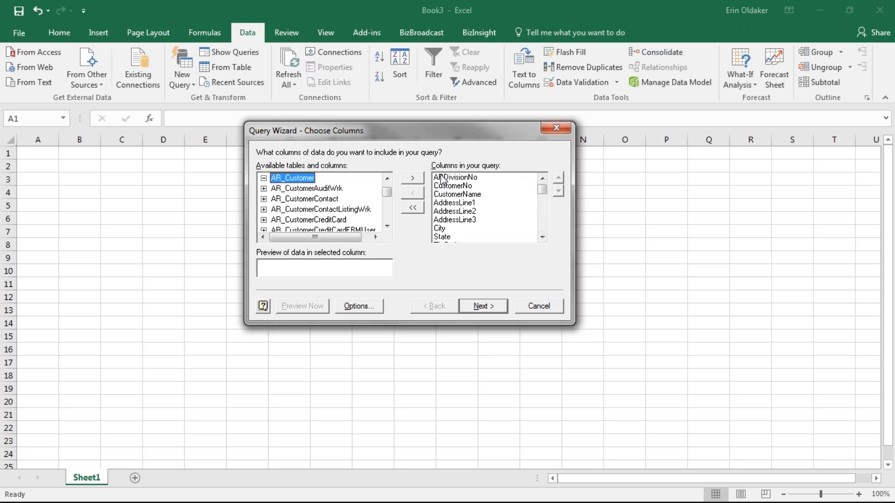
click(497, 313)
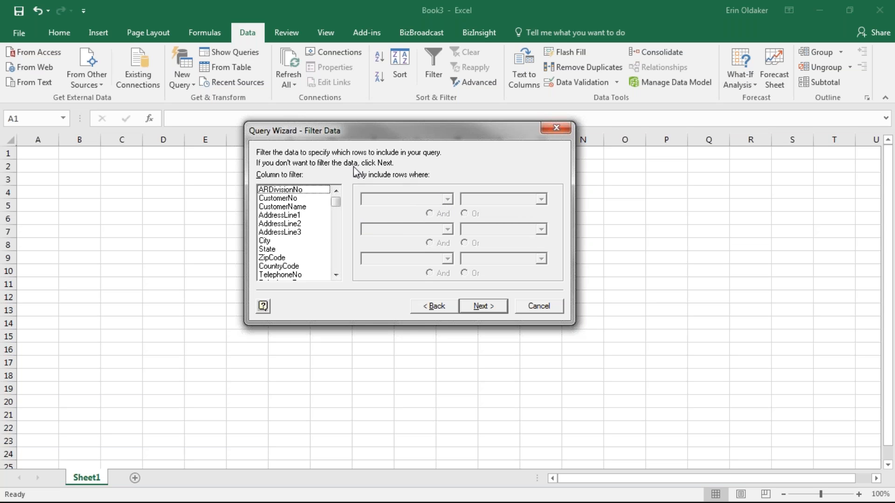
- Filter the query rows to State equals CA
click(265, 241)
click(266, 249)
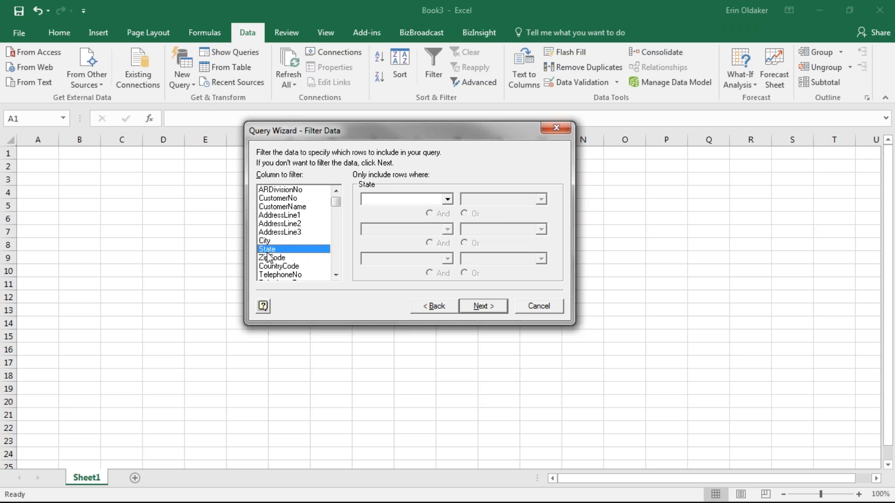
click(447, 199)
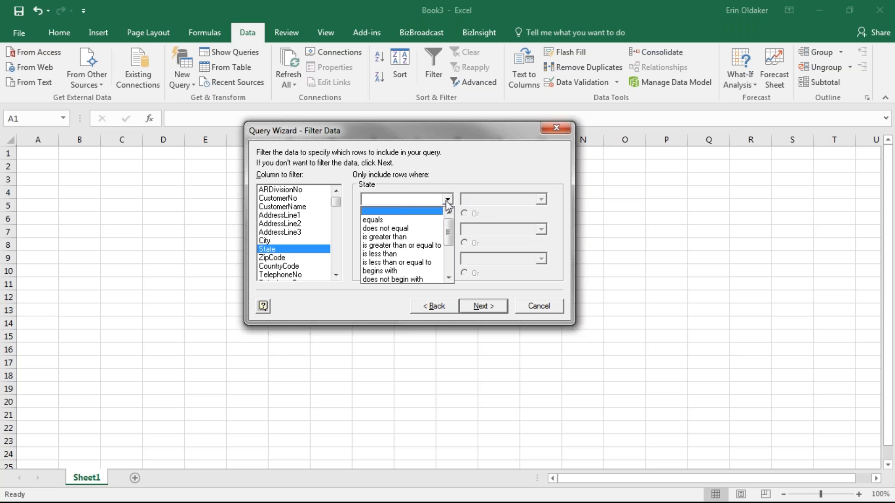
click(404, 220)
text(CA)
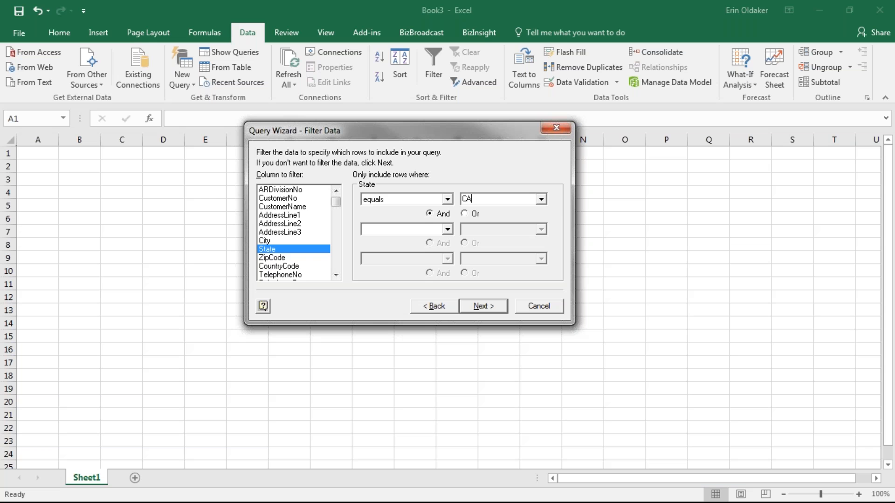
- Finish the Query Wizard and import the results as a table at $A$1
click(487, 306)
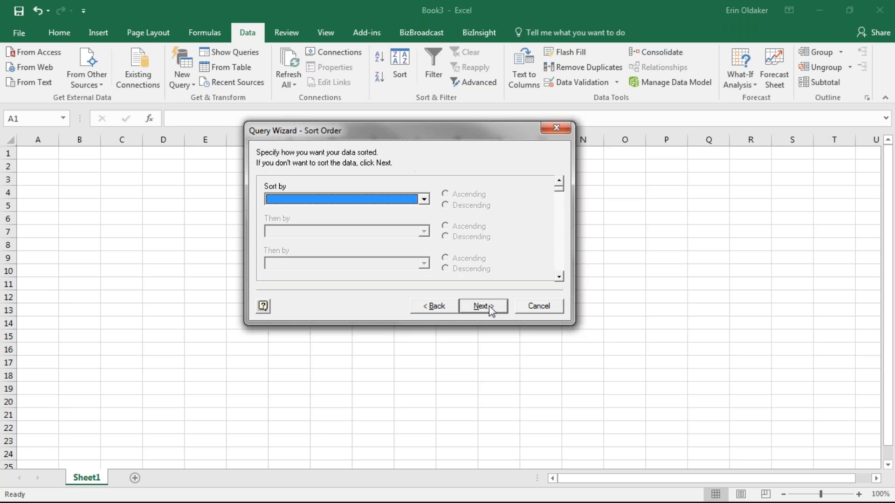
click(481, 305)
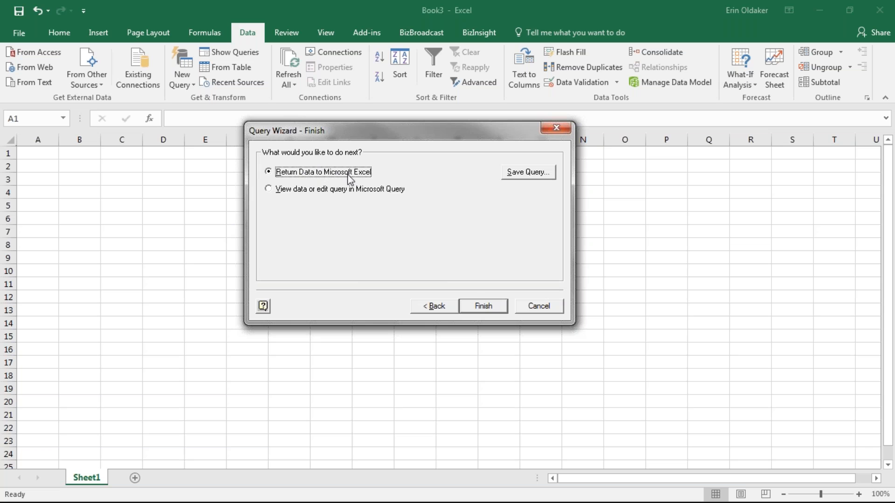
click(474, 301)
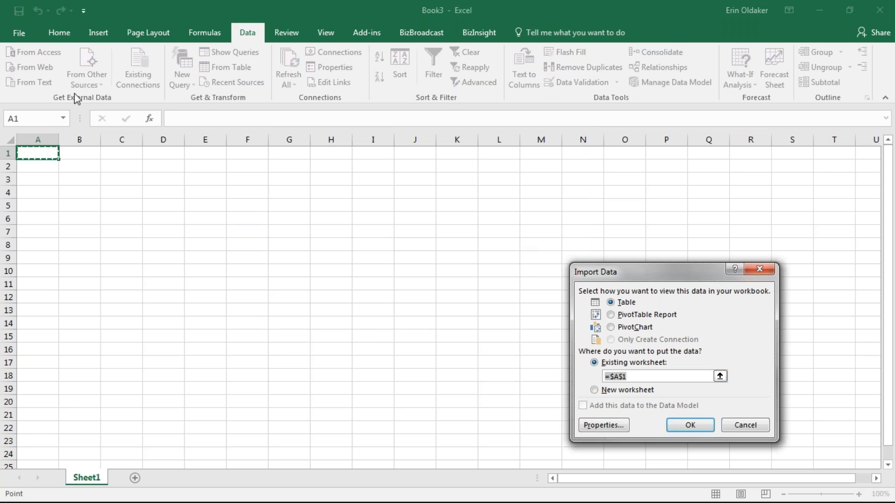
click(689, 426)
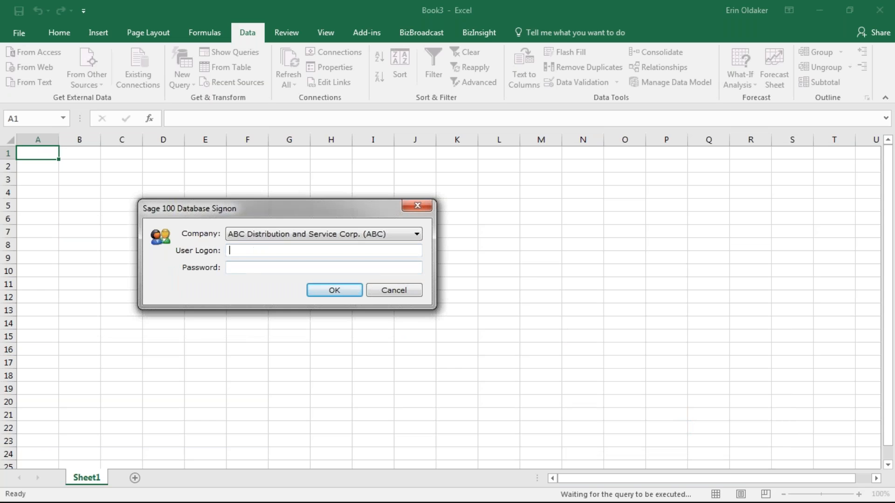
- Sign on to run the customer query, then select columns leftward from BalanceForward
key(Return)
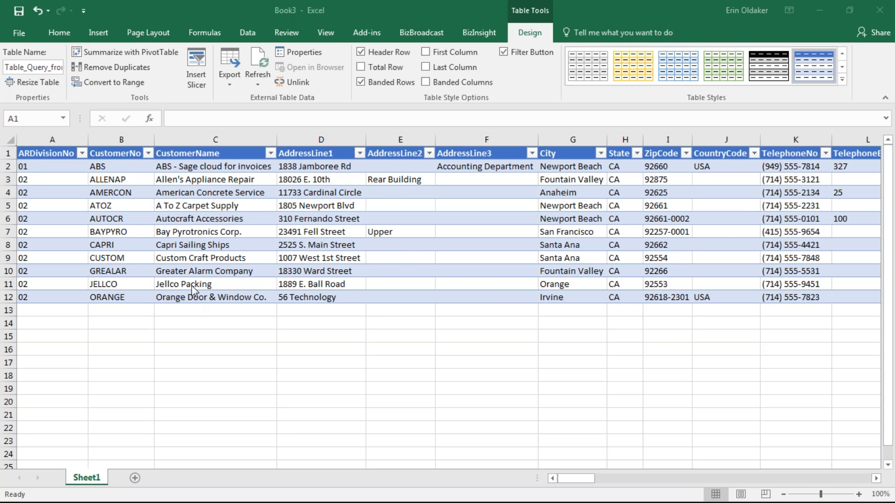
click(877, 480)
click(876, 480)
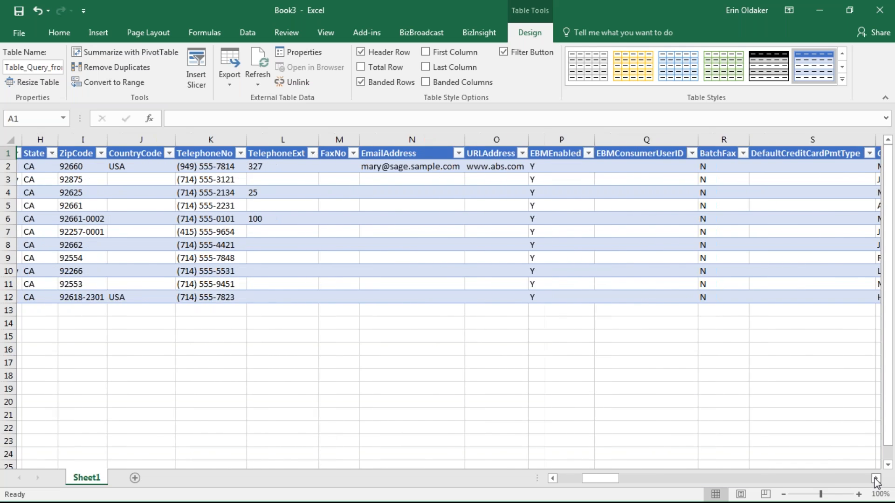
click(876, 480)
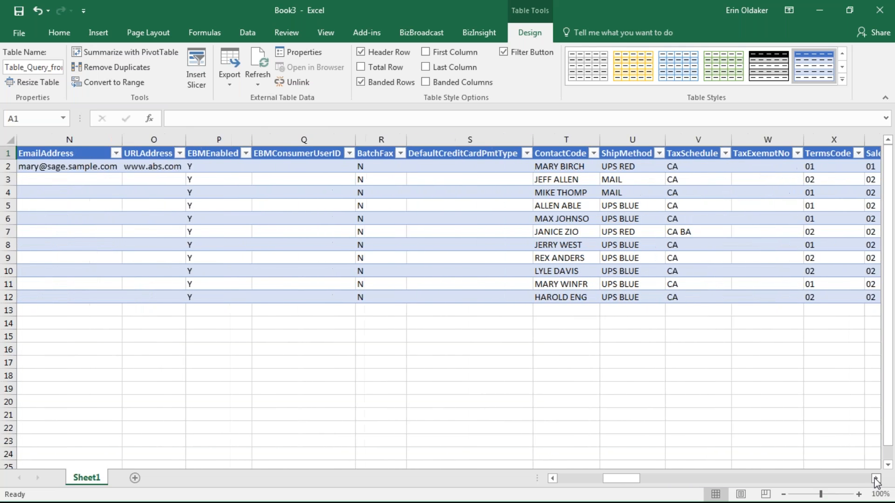
click(877, 480)
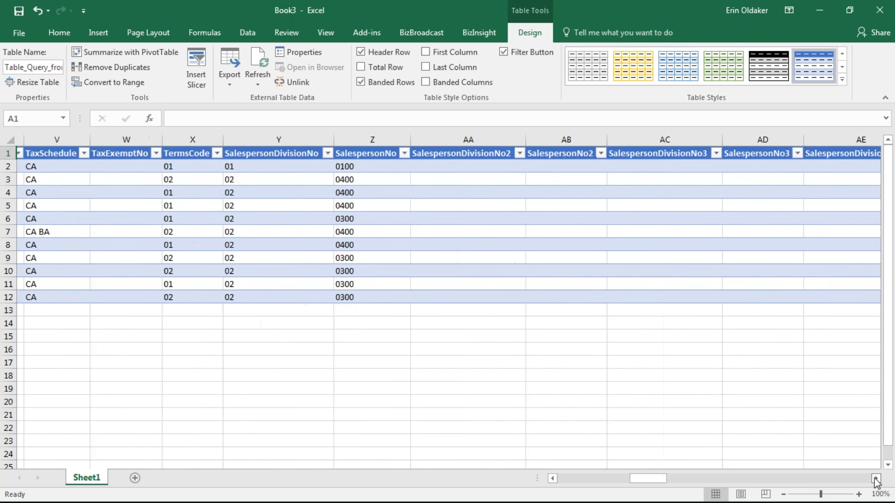
click(877, 480)
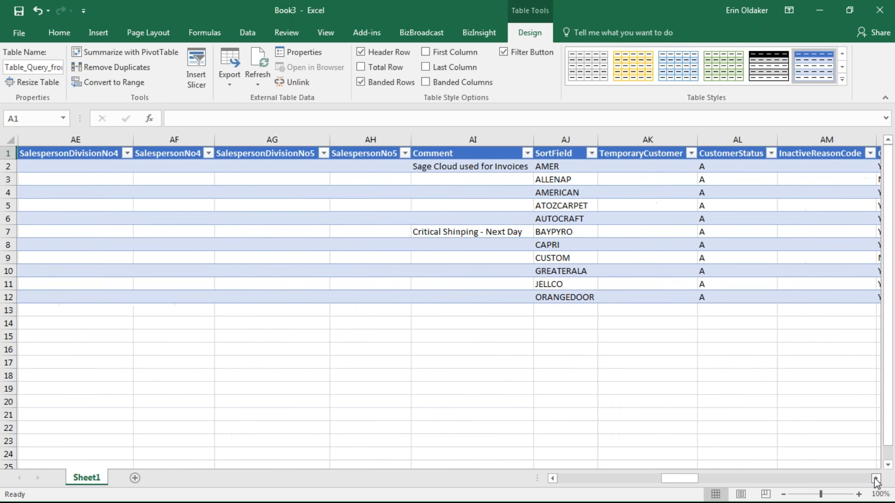
click(876, 480)
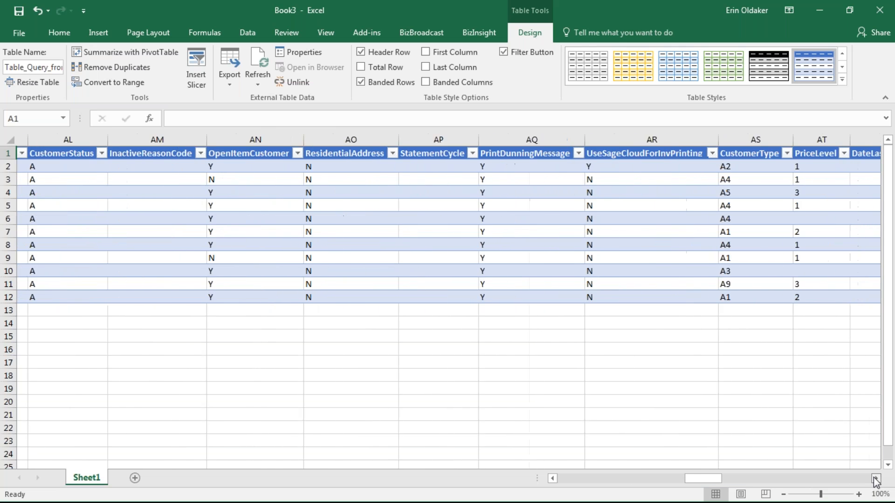
click(876, 480)
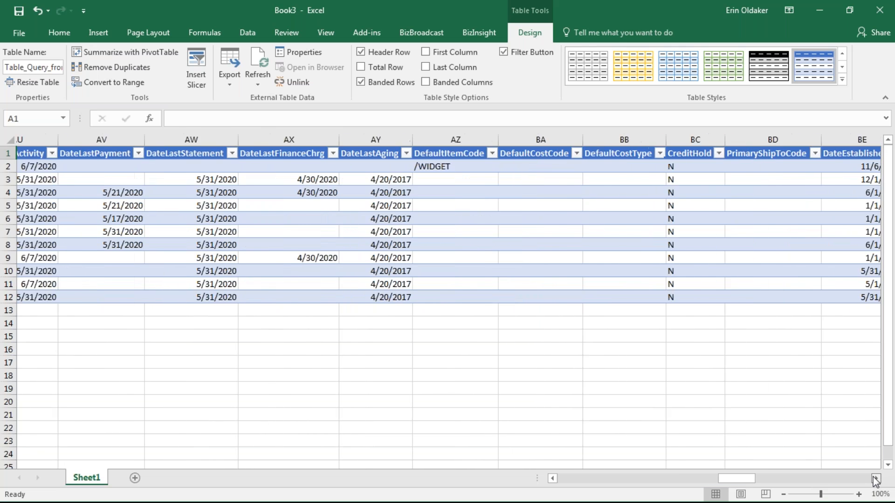
click(876, 480)
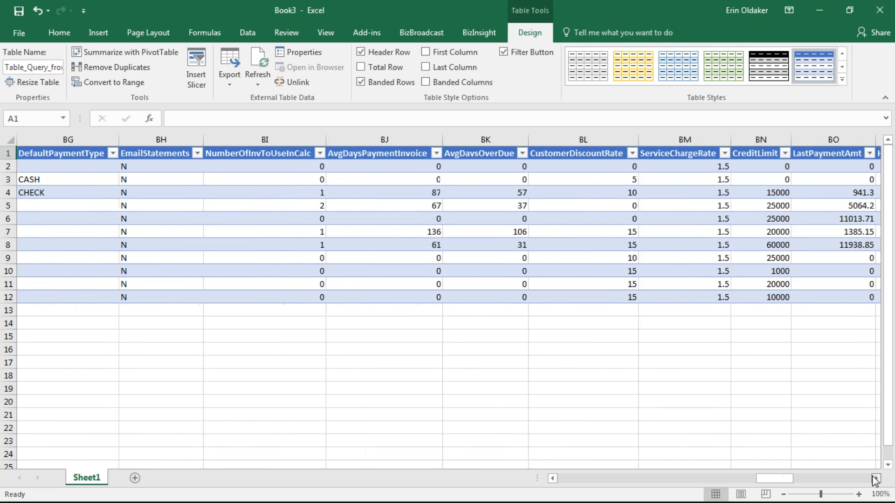
click(876, 480)
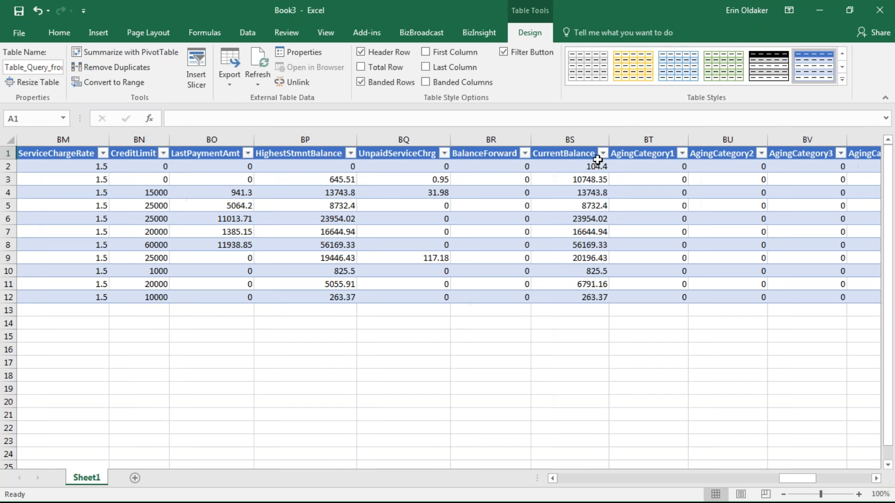
drag(494, 157, 98, 180)
drag(14, 181, 140, 196)
- Delete the ZipCode through BalanceForward columns from the customer table
right_click(181, 230)
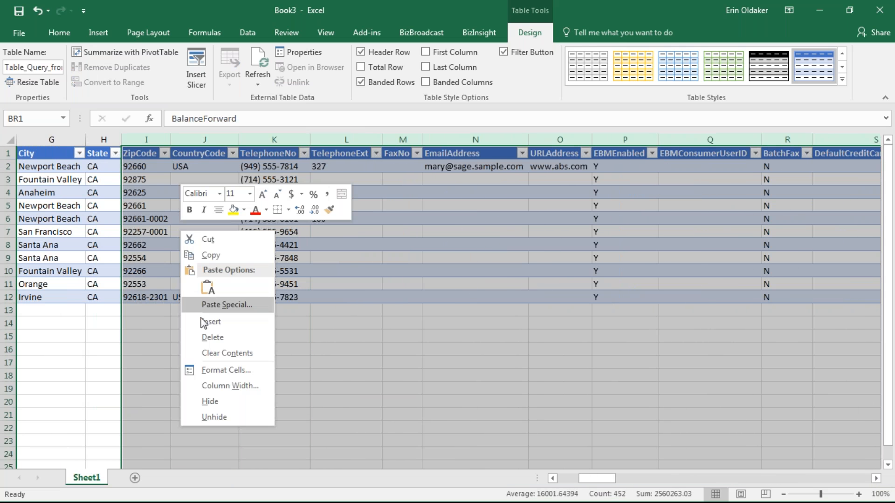
click(227, 336)
click(414, 178)
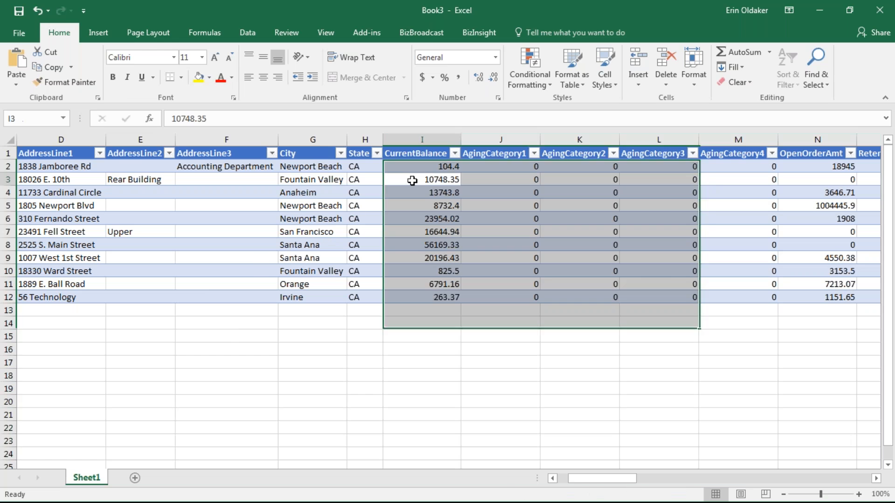
click(422, 169)
click(524, 168)
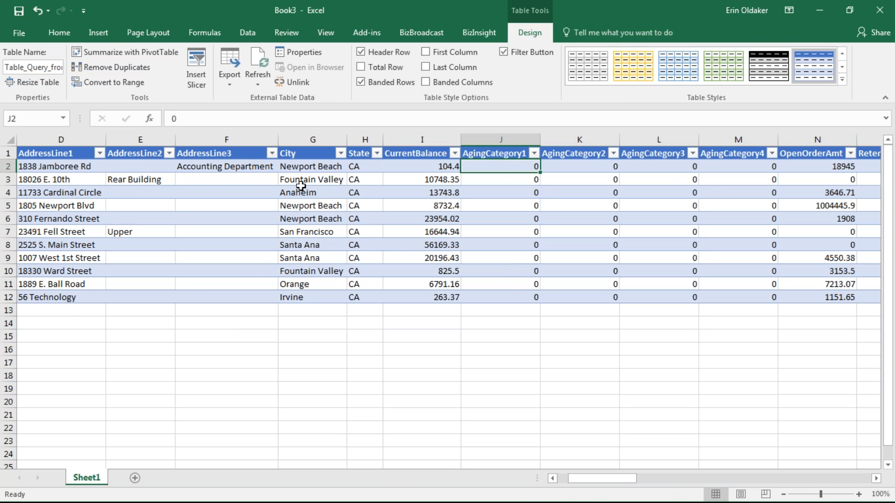
- Select the State values and inspect the cell options for E6 without changes
drag(357, 162, 366, 297)
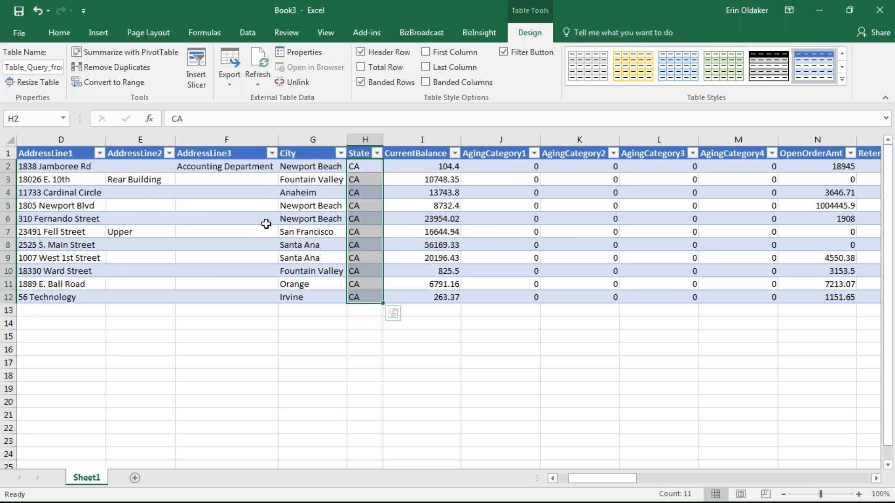
right_click(161, 218)
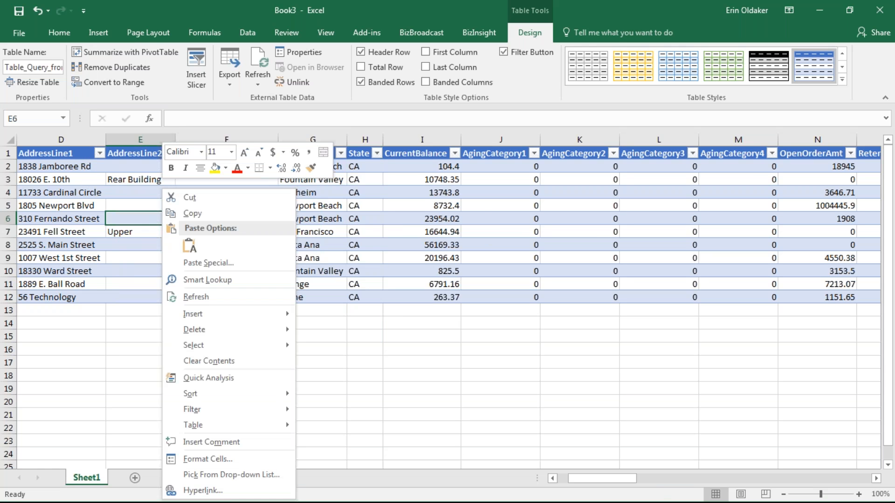
key(Escape)
- Save the workbook to the Desktop as AR Customer and close it
click(24, 28)
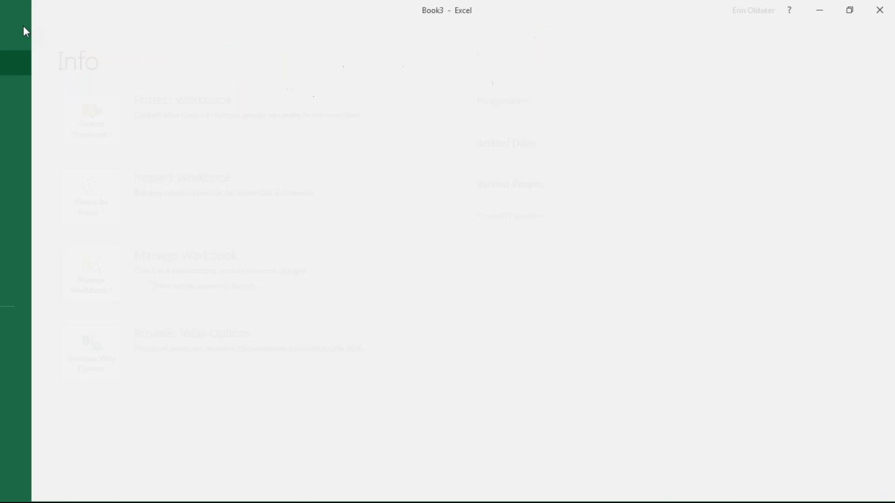
click(23, 164)
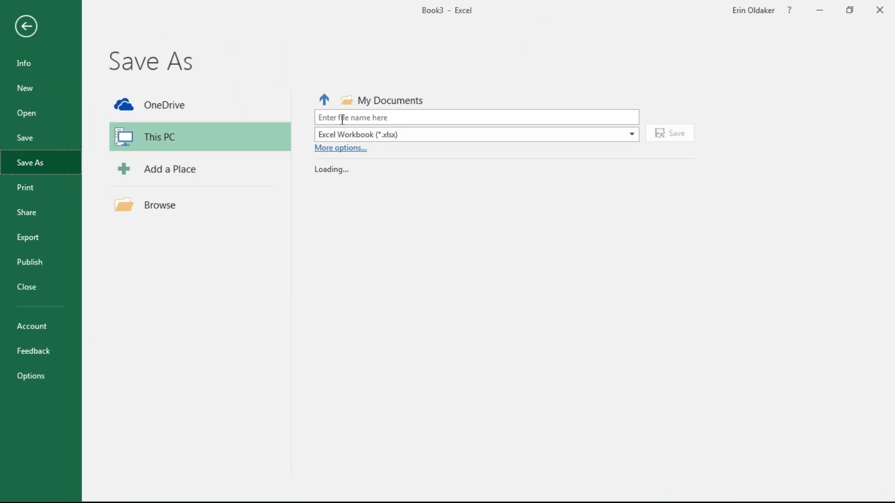
text(St)
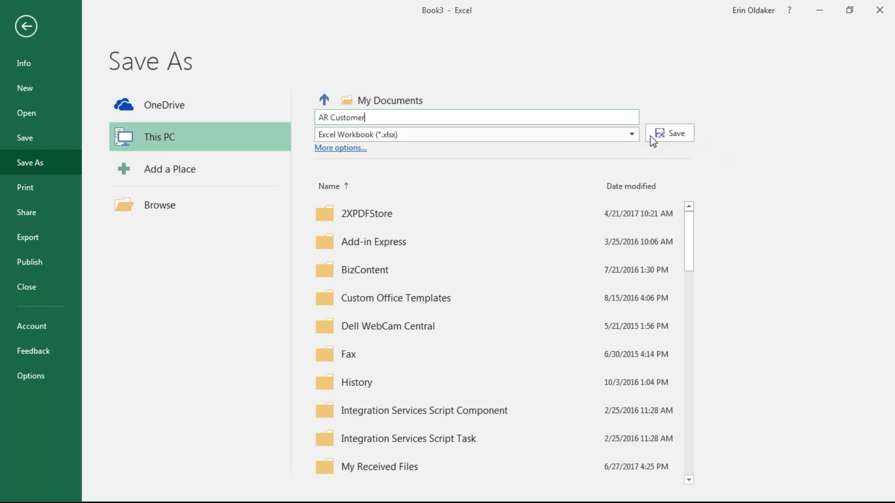
click(161, 203)
click(47, 111)
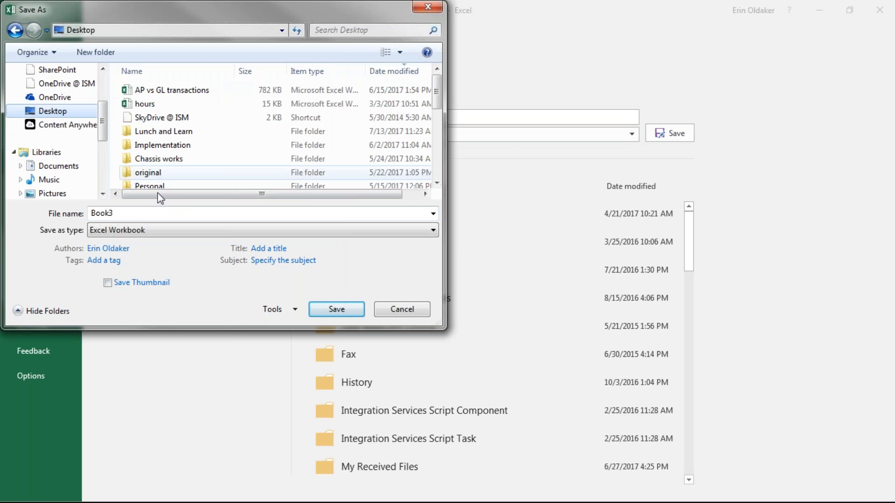
text(AR Customer)
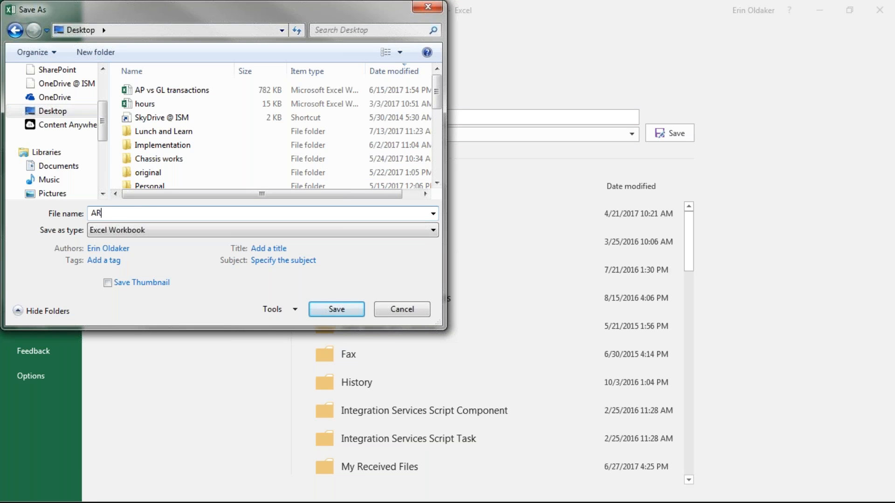
click(338, 309)
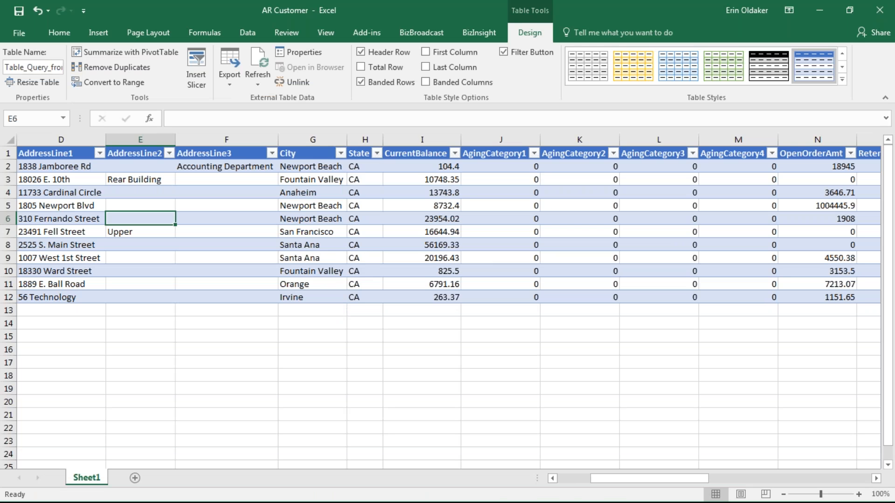
click(879, 11)
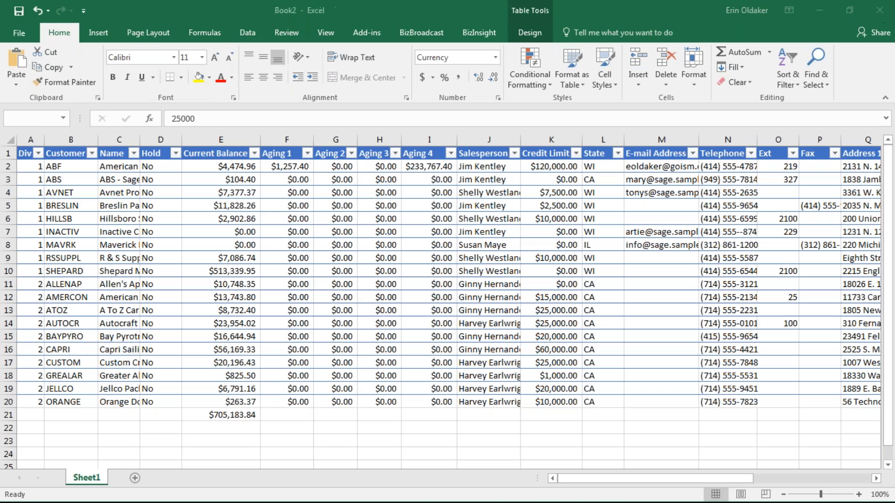
- In the reopened AR Customer workbook, enable content and refresh the customer table
click(819, 10)
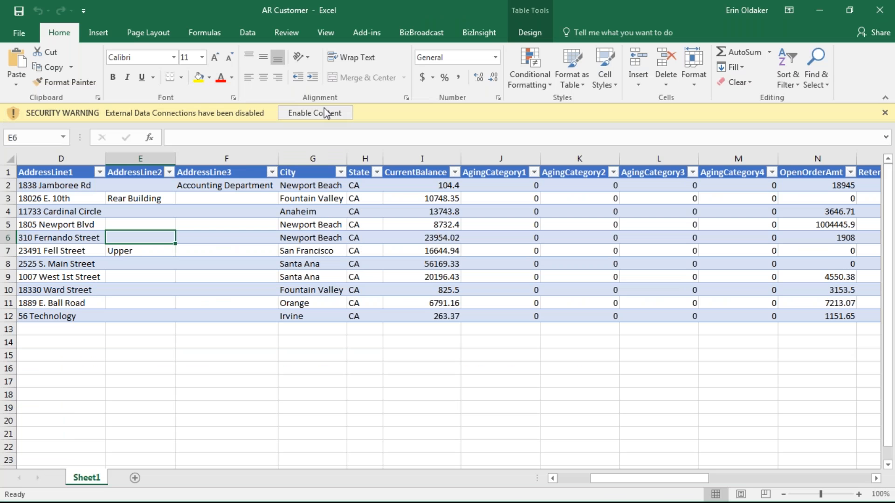
click(326, 113)
right_click(305, 232)
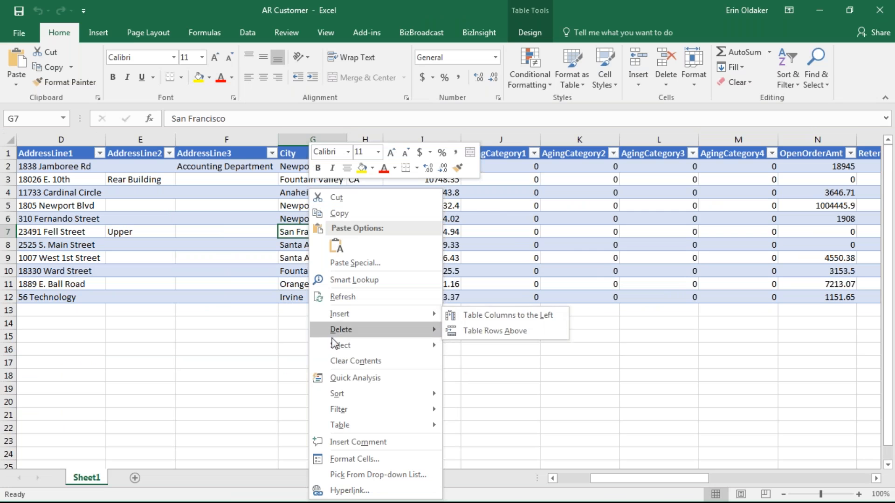
click(343, 297)
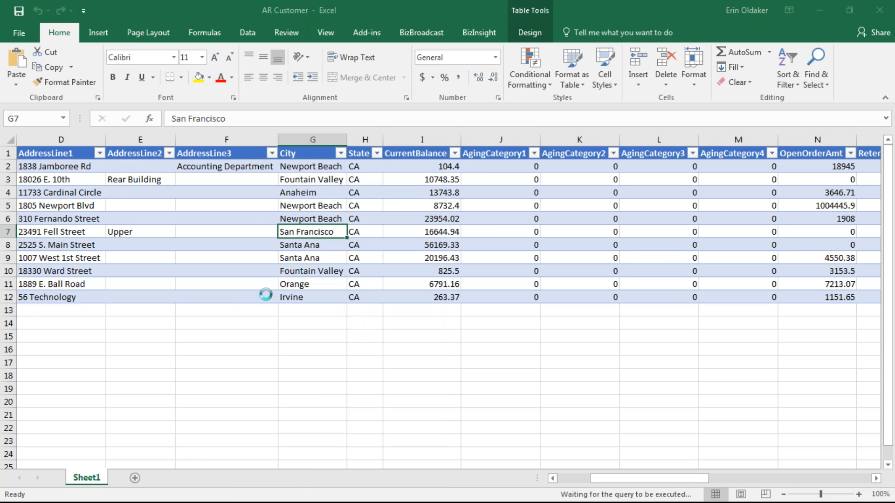
- Enter the Sage 100 user logon to complete the refresh
drag(0, 224, 412, 196)
click(377, 236)
text(is)
key(Return)
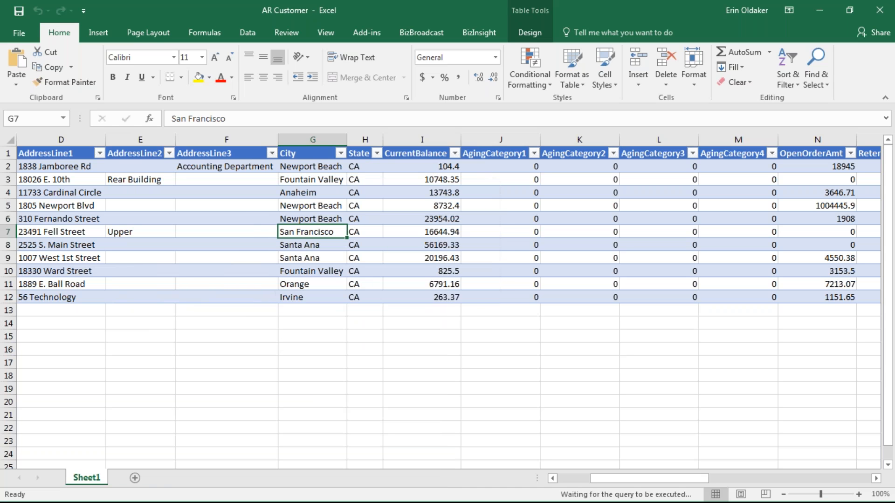
- Rename Sheet1 to ABC
right_click(82, 482)
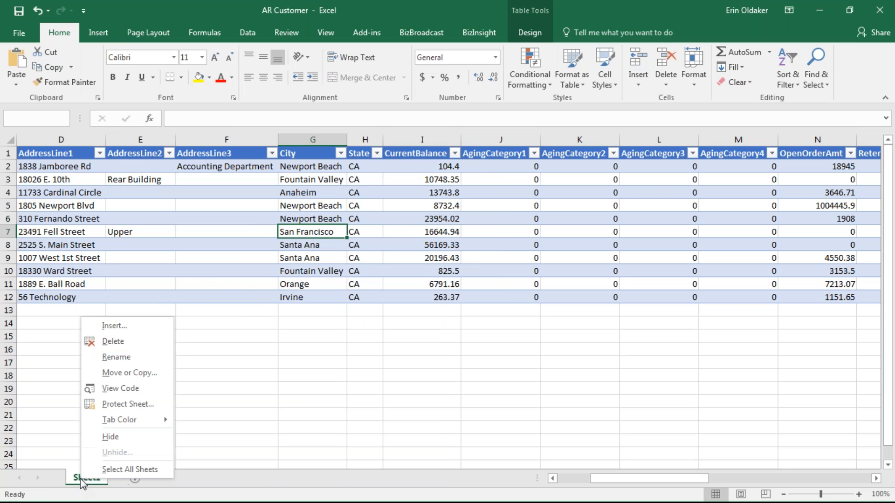
click(111, 357)
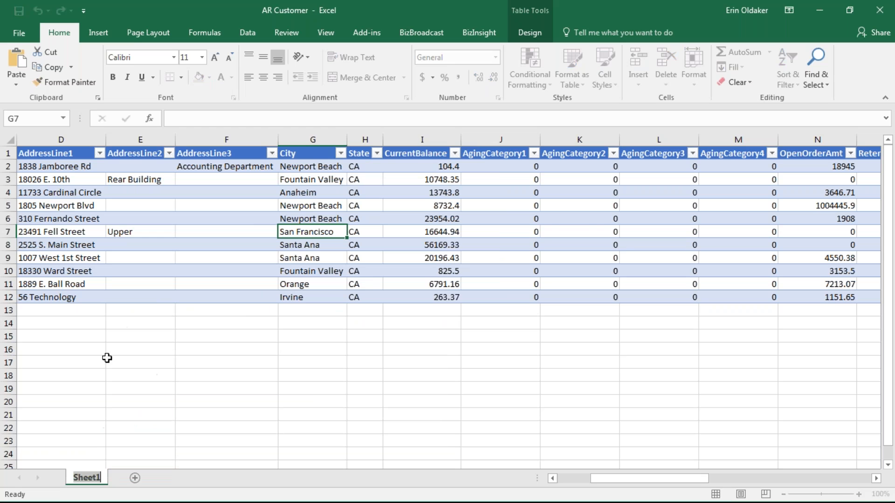
text(ABC)
key(Return)
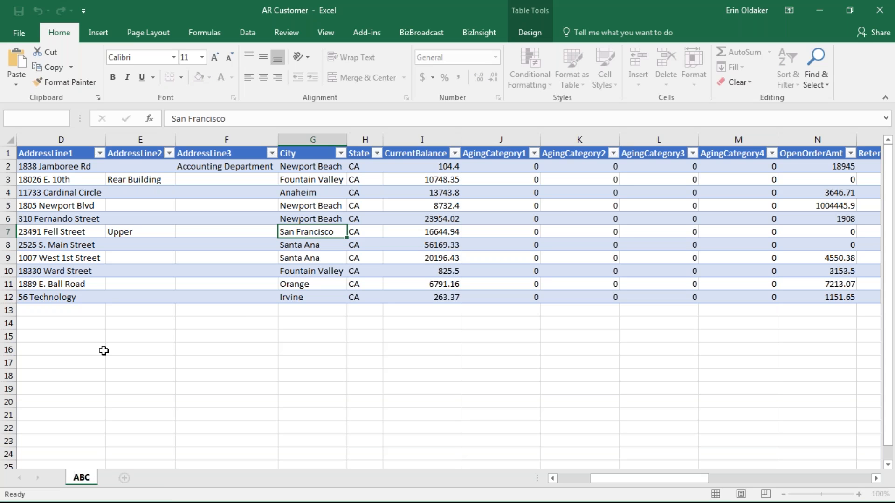
- Copy the ABC sheet to the end and rename the copy XYZ
right_click(89, 481)
click(133, 370)
click(84, 359)
click(44, 417)
click(118, 437)
right_click(142, 478)
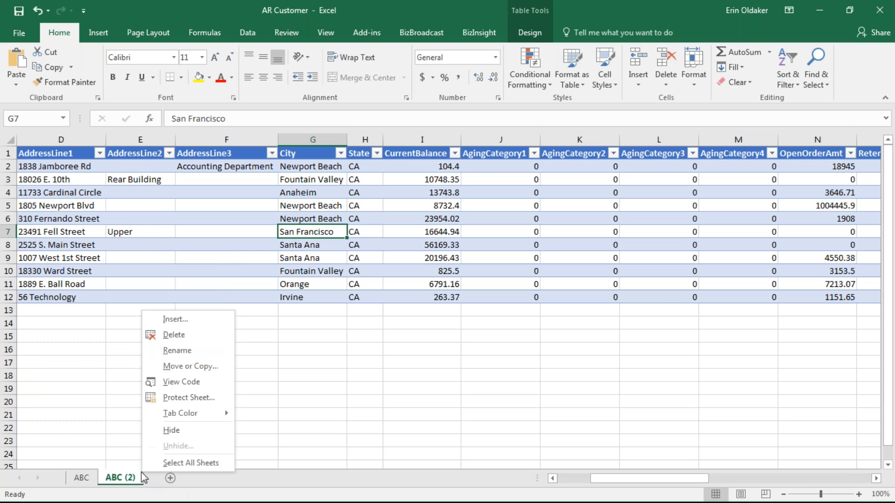
click(180, 351)
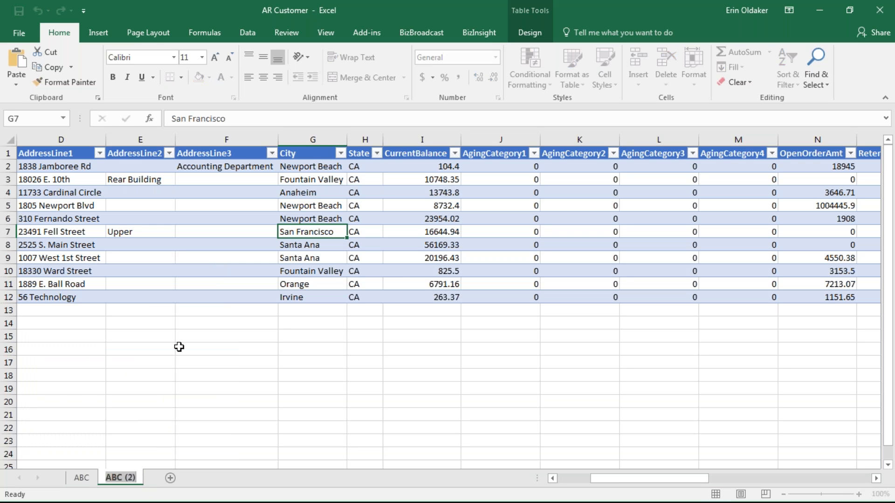
text(XYZ)
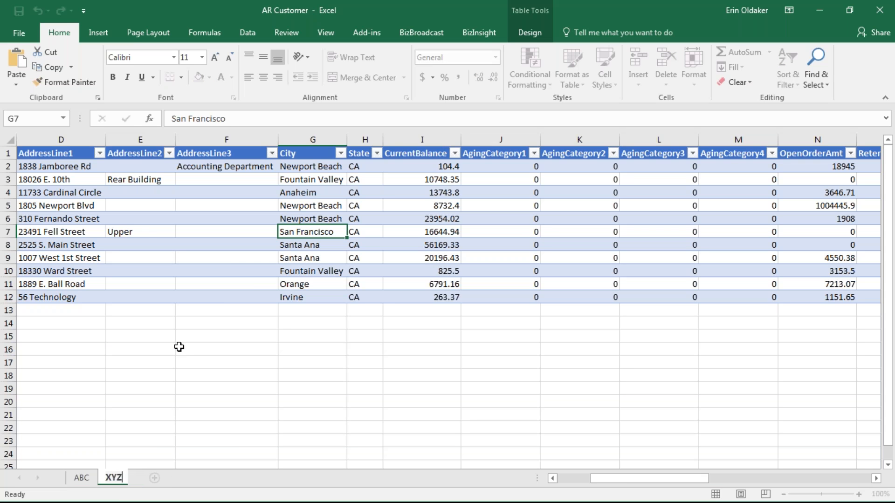
- Refresh the XYZ sheet's customer table from Sage 100
click(210, 241)
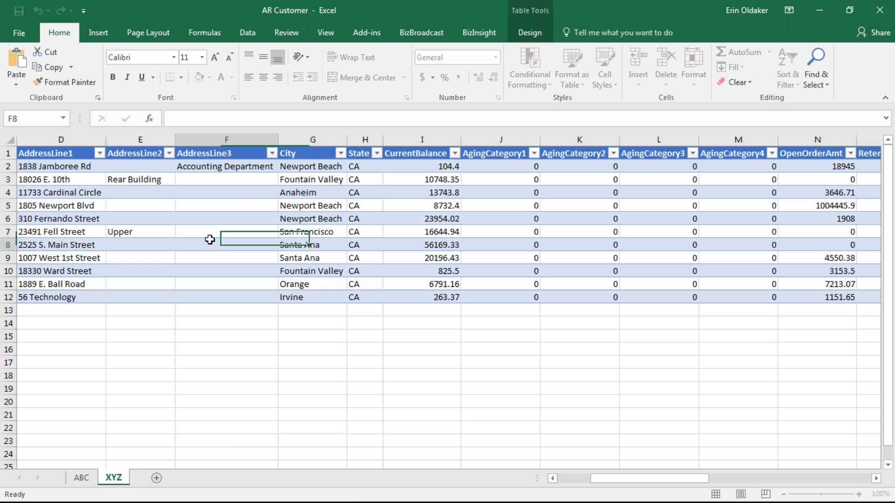
right_click(226, 241)
click(259, 297)
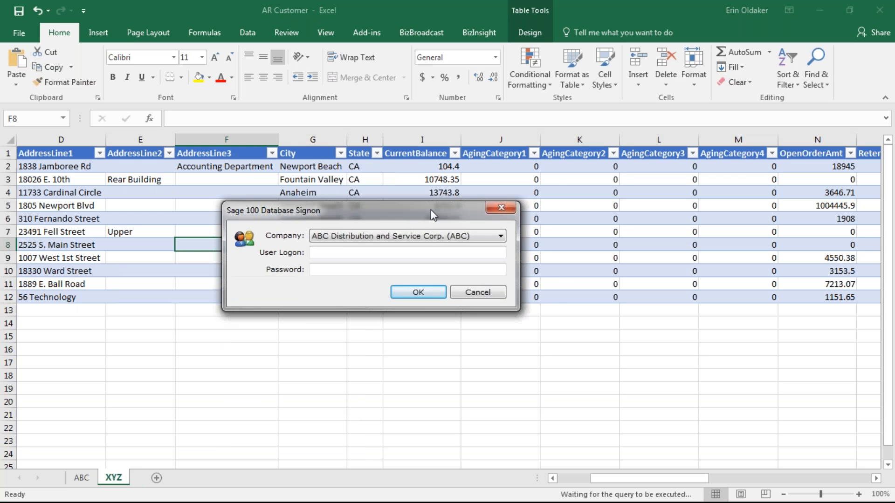
- Sign on to XYZ Manufacturing Company with the logon credentials to refresh the customer table
click(421, 225)
click(390, 280)
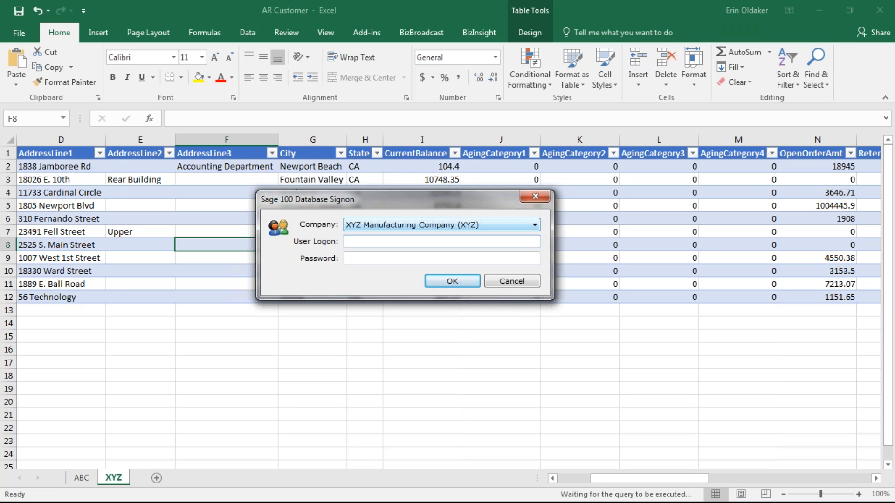
text(ism)
key(Return)
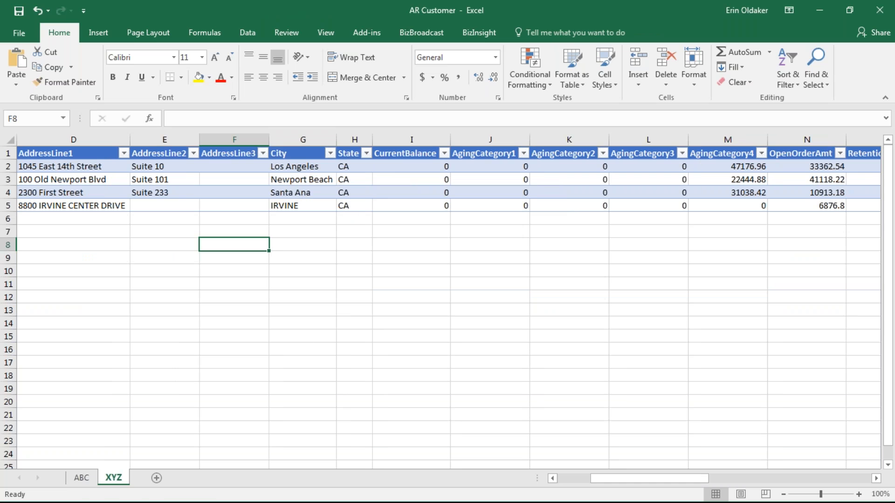
- Minimize the AR Customer workbook to bring the Book1 Customer List forward, then close it
click(80, 502)
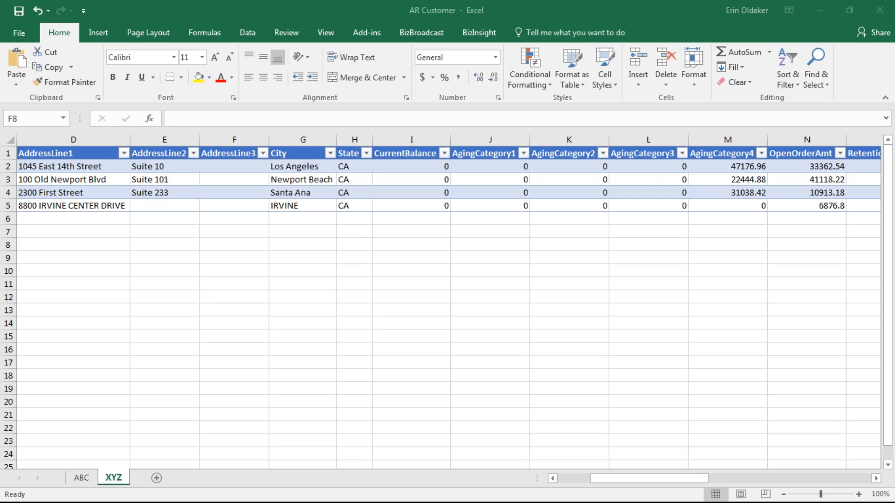
key(alt+Tab)
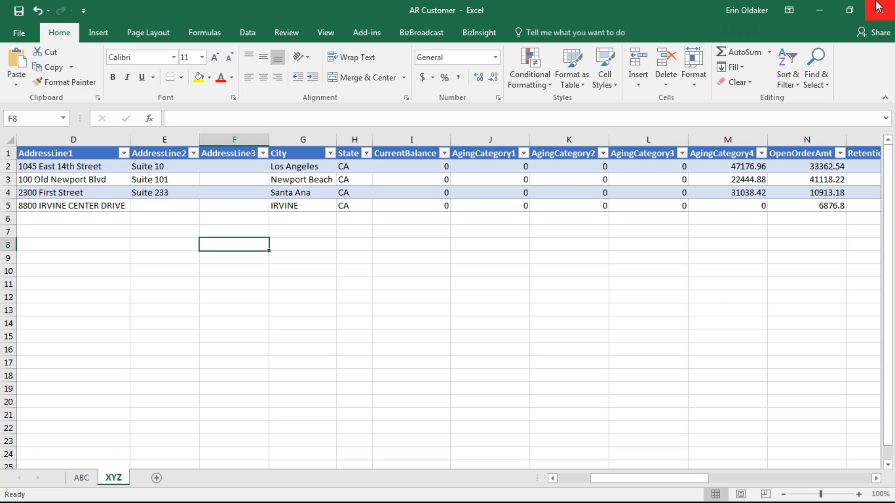
click(819, 11)
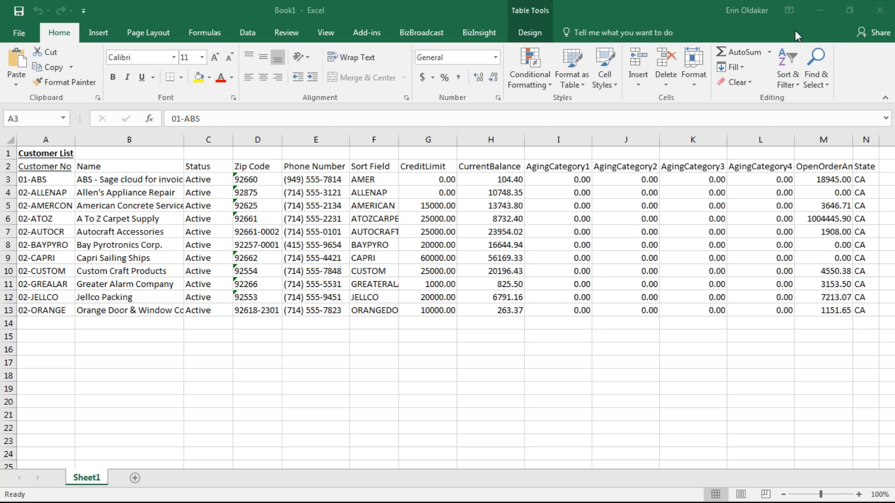
click(880, 11)
- Discard Book1, then launch Report Manager from Modules > Sage Intelligence Reporting > Reports
click(447, 275)
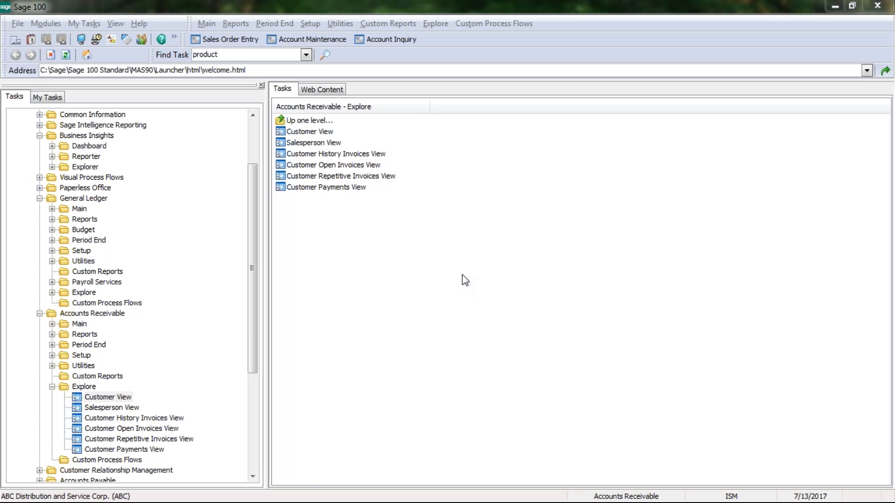
drag(251, 236, 238, 172)
double_click(93, 198)
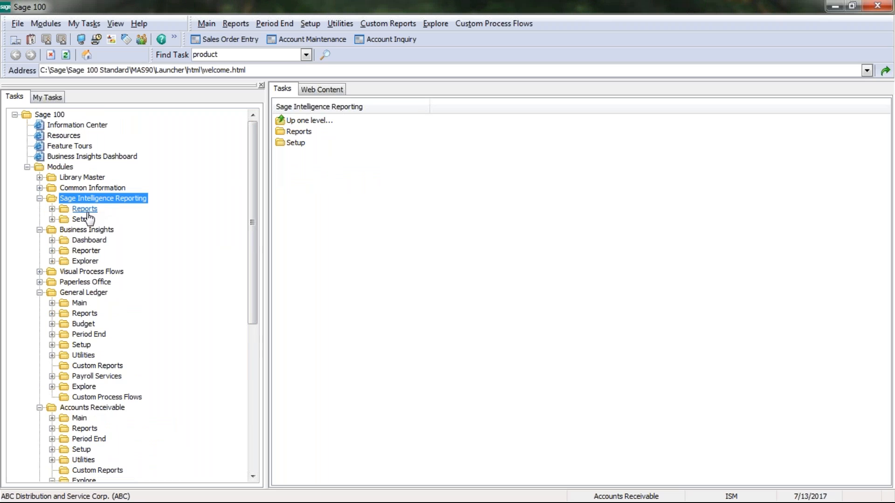
double_click(86, 210)
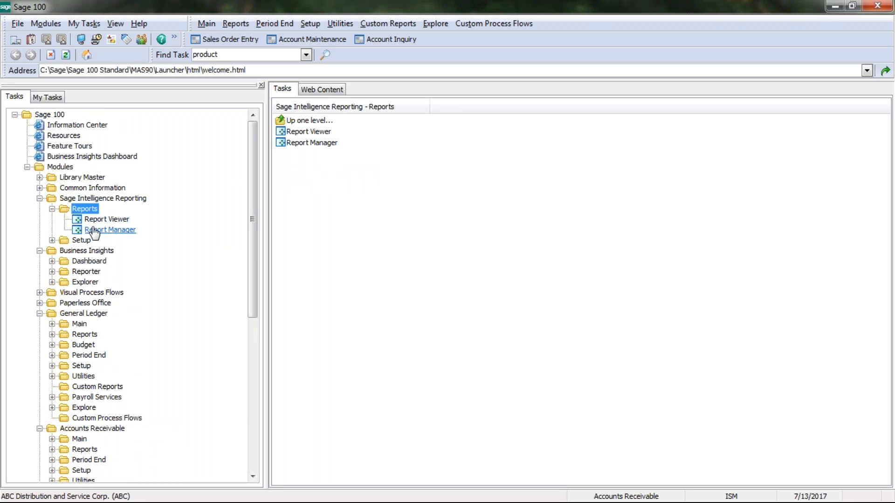
double_click(97, 231)
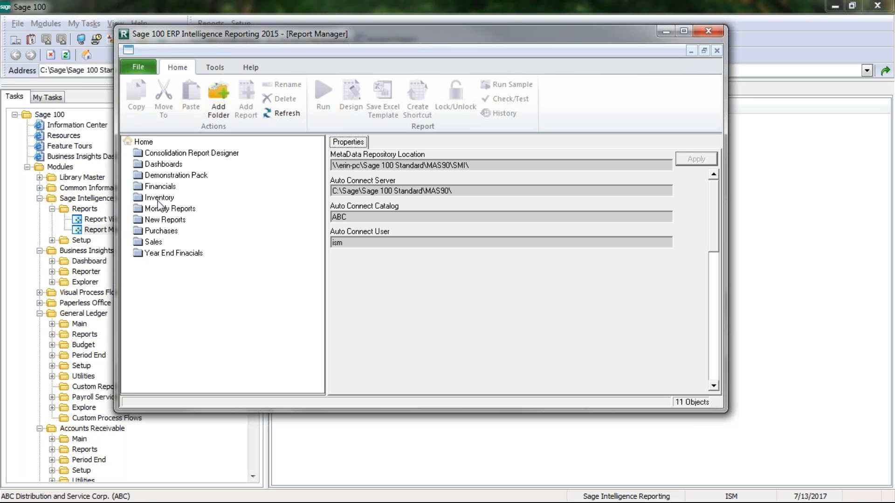
- Run Inventory Status 2-9 from the Inventory folder and view its sheet in maximized Excel
click(159, 197)
click(163, 208)
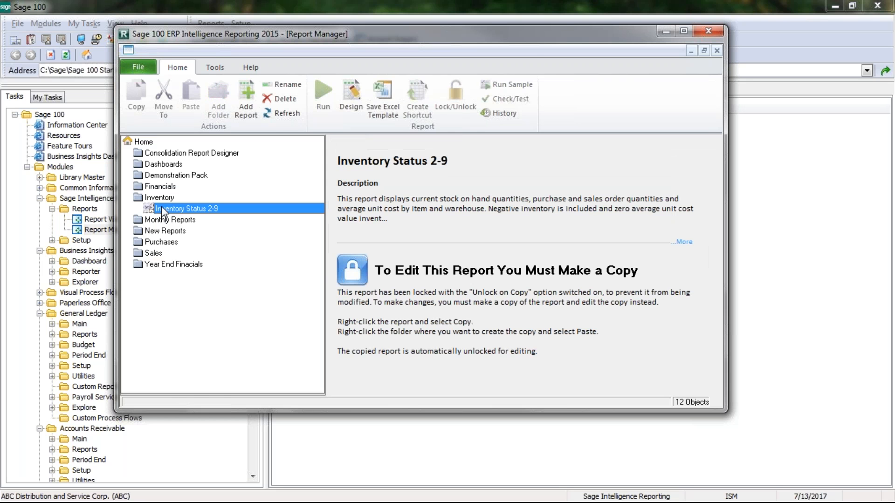
click(320, 94)
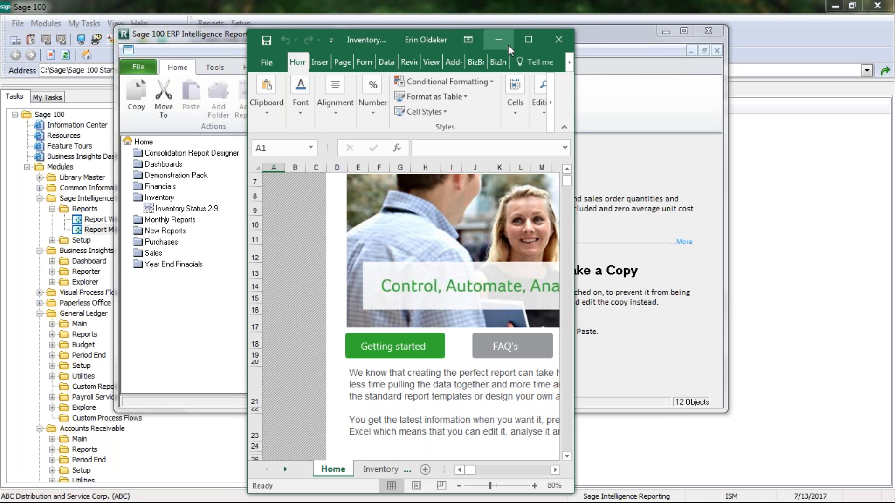
click(528, 40)
click(176, 477)
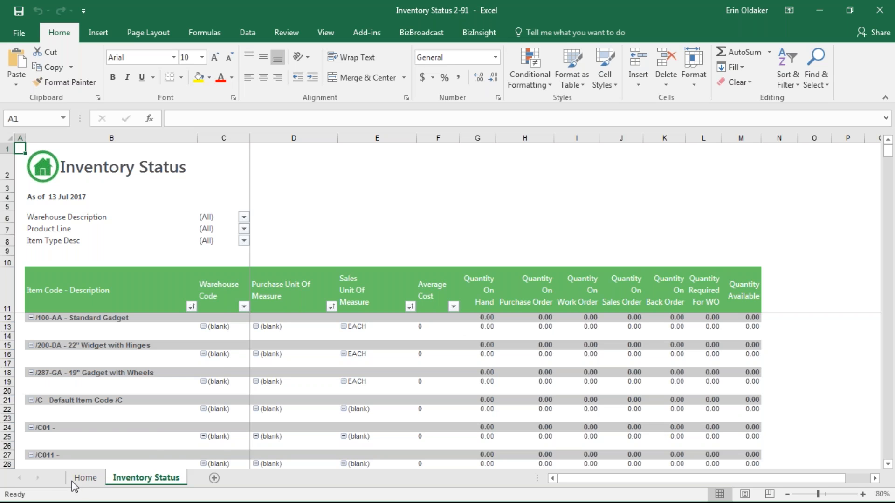
- Unhide the workbook's hidden Sheet1
right_click(131, 482)
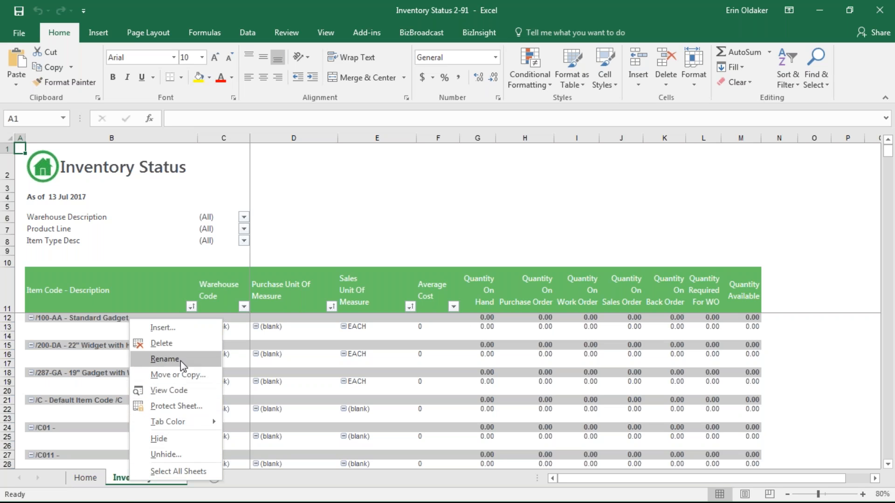
click(166, 452)
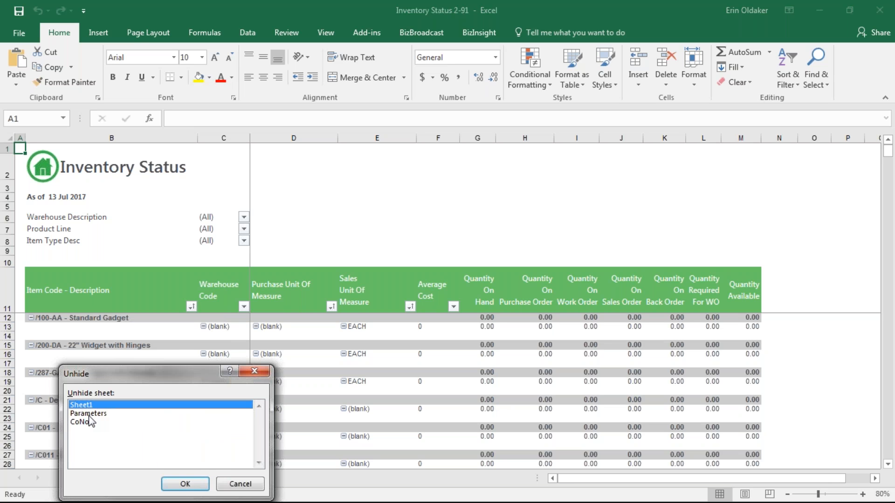
click(185, 485)
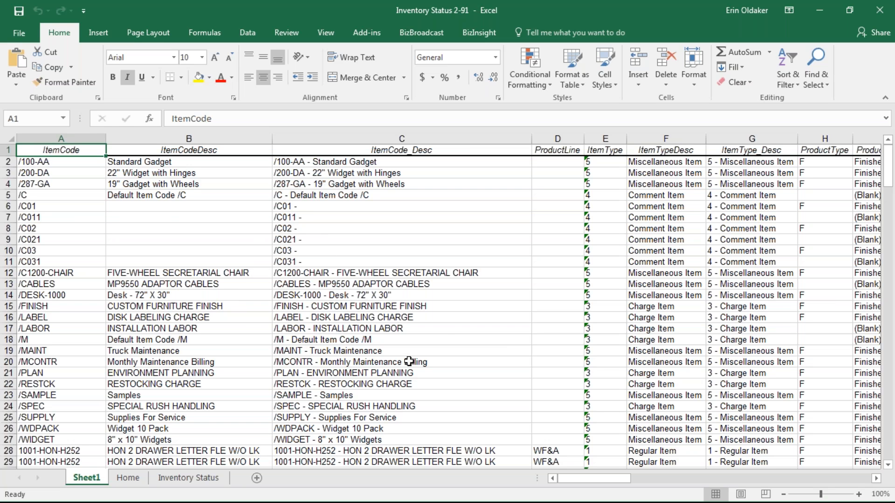
- Review Sheet1's raw item data such as /200-DA, then return to the Inventory Status sheet
click(173, 213)
click(50, 170)
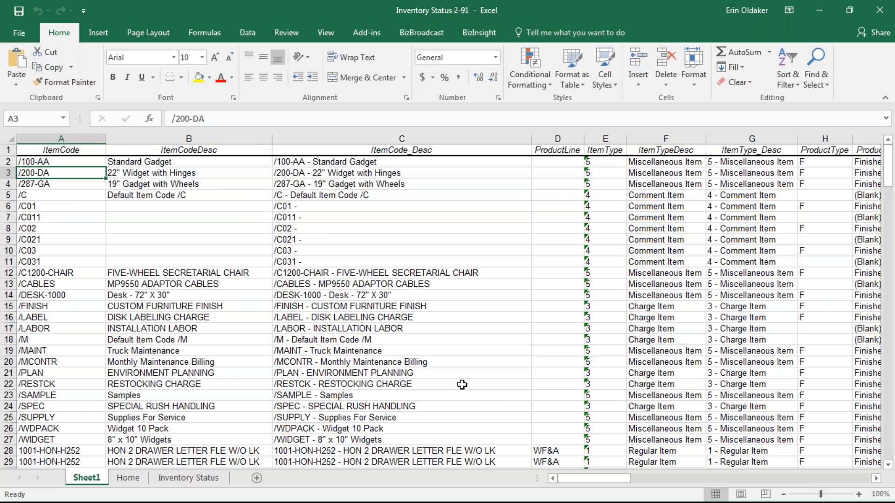
click(877, 482)
drag(878, 483, 878, 483)
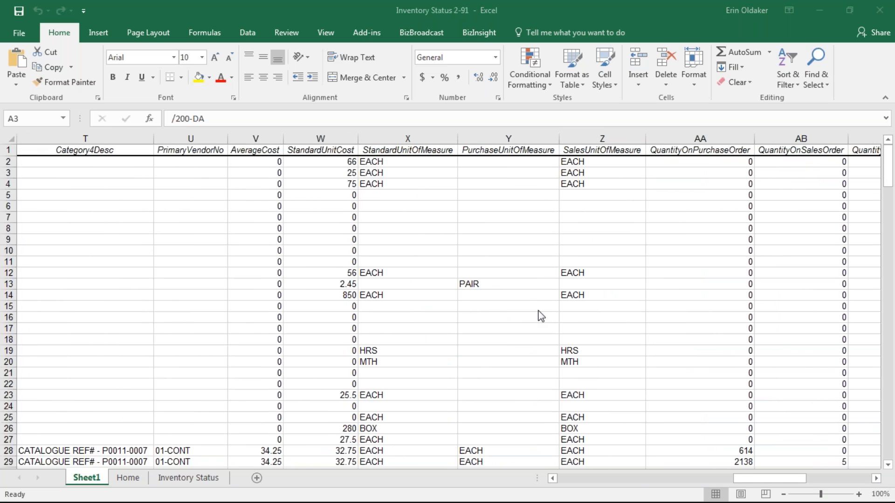
drag(746, 478, 574, 480)
click(205, 480)
click(244, 216)
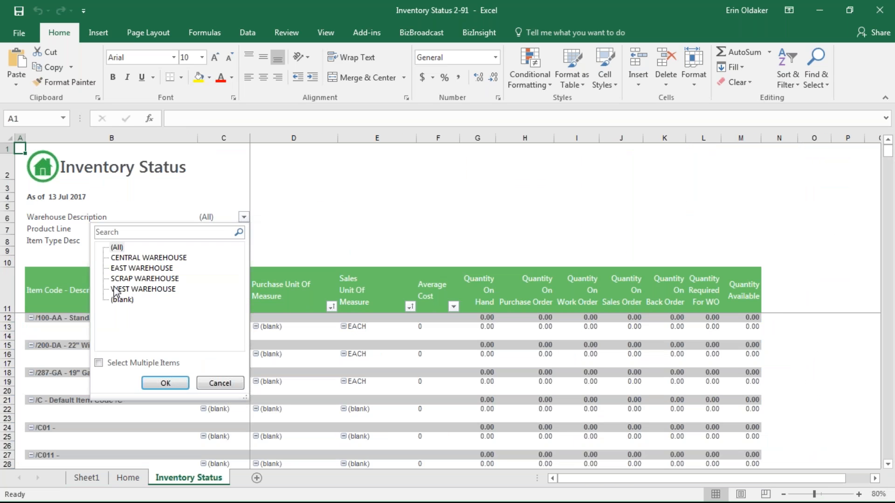
- Filter the report to Warehouse CENTRAL WAREHOUSE and Product Line DC
click(121, 258)
click(166, 383)
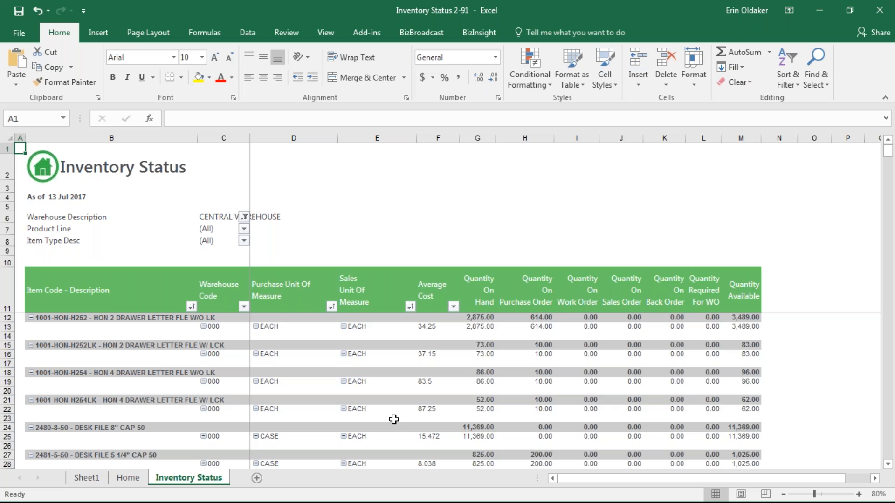
click(242, 228)
click(243, 229)
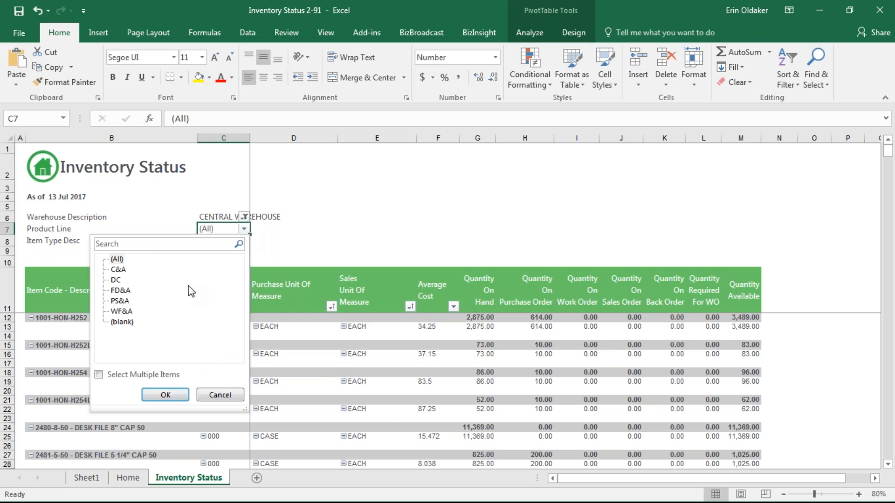
click(116, 280)
click(165, 395)
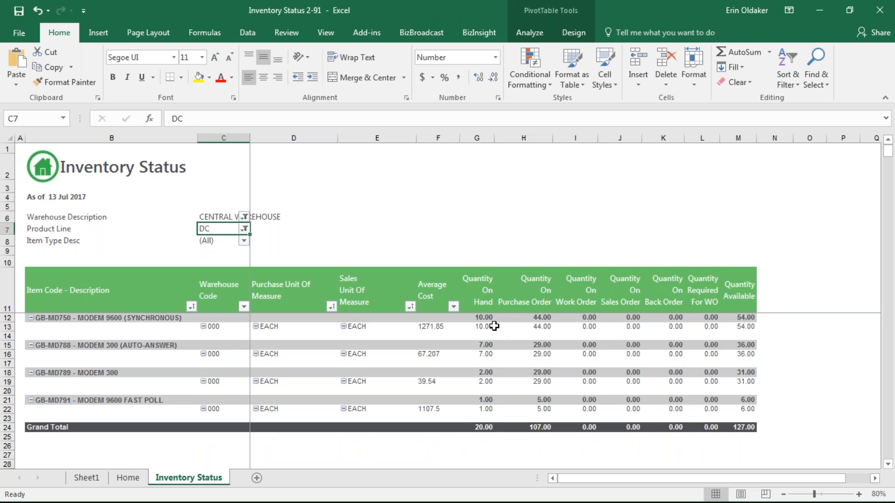
- Check the Average Cost and Purchase Unit Of Measure filter options, then close the workbook
click(453, 308)
click(453, 308)
click(331, 306)
click(331, 308)
click(331, 307)
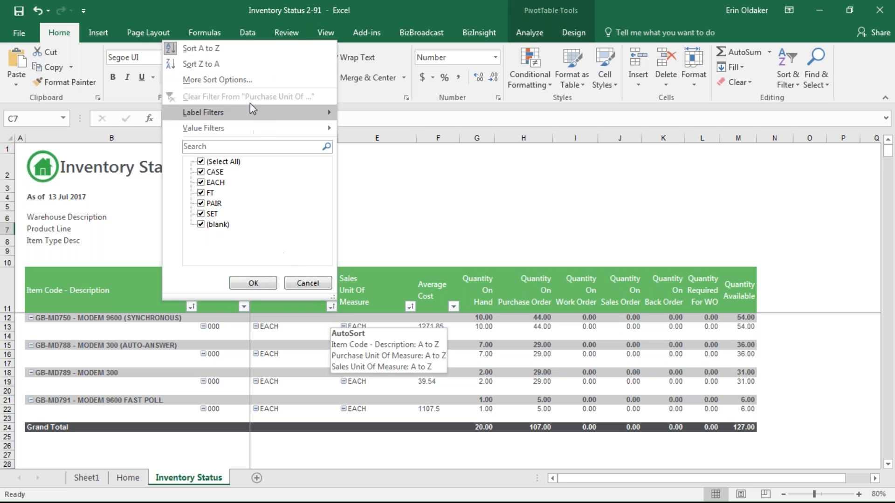
click(330, 418)
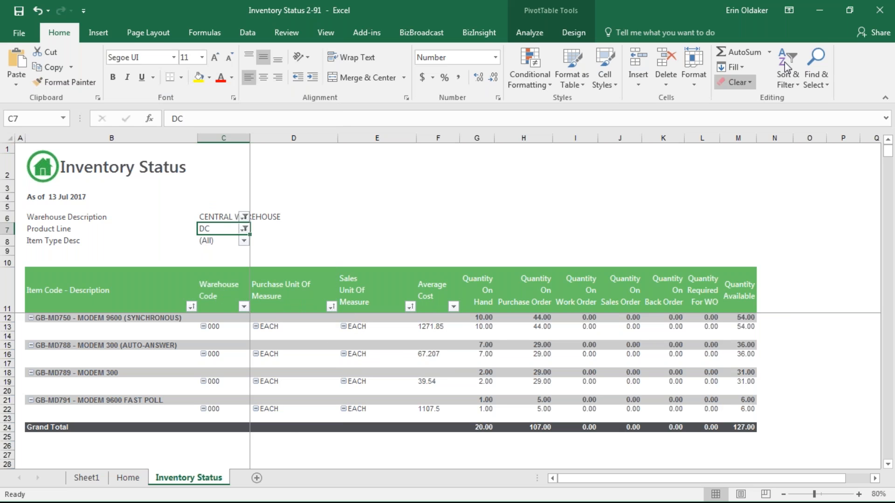
click(885, 12)
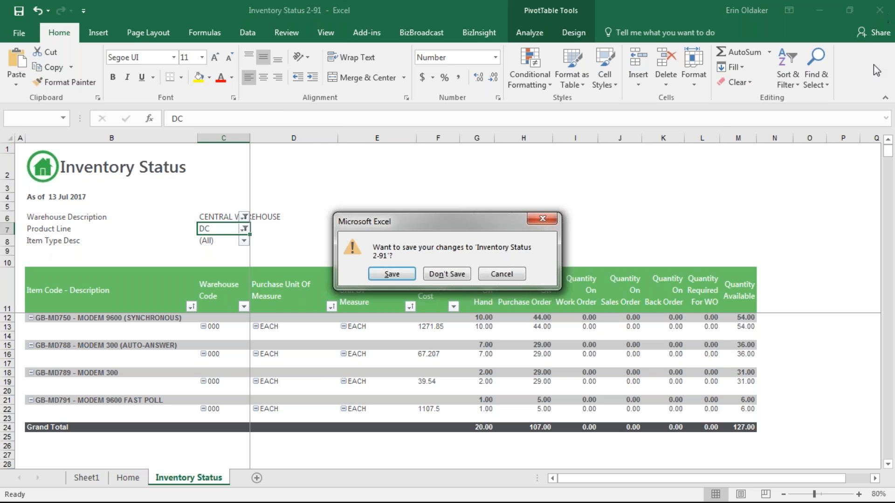
- Close Excel and start Dashboard Analysis 3-3 with period end year and Fiscal Year 2020
click(447, 275)
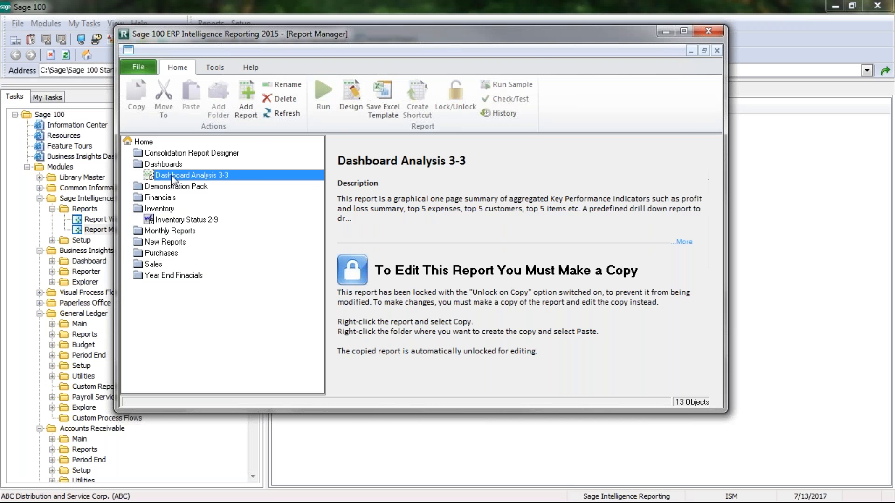
click(318, 98)
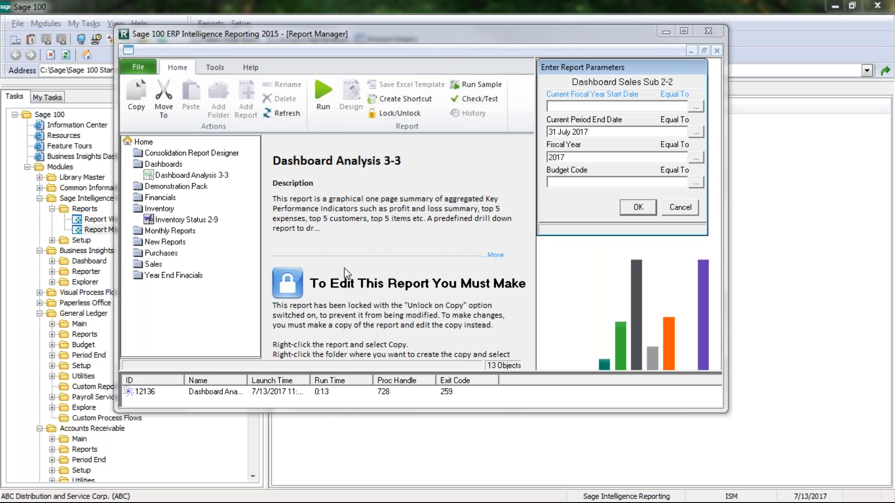
text(2020)
double_click(596, 134)
key(BackSpace)
text(2)
double_click(603, 159)
text(2)
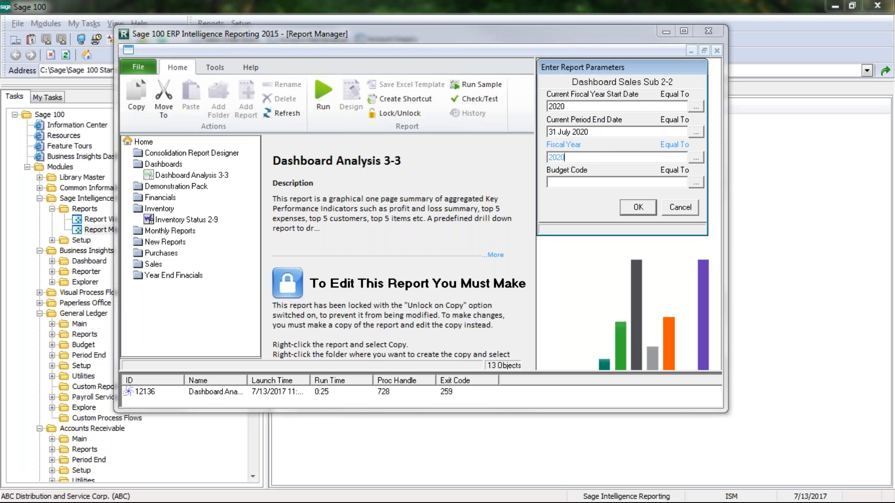
text(020)
- Choose ORIGINAL as the budget code and confirm to run the report
click(628, 184)
click(695, 183)
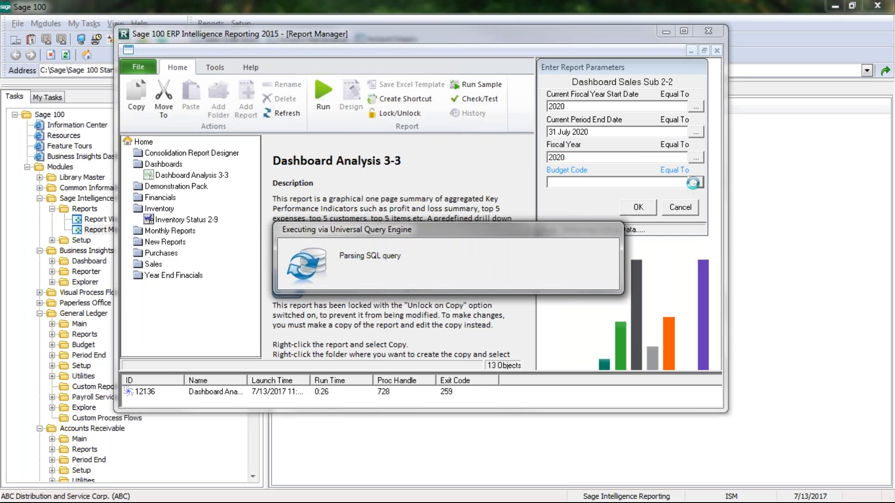
click(598, 115)
click(636, 211)
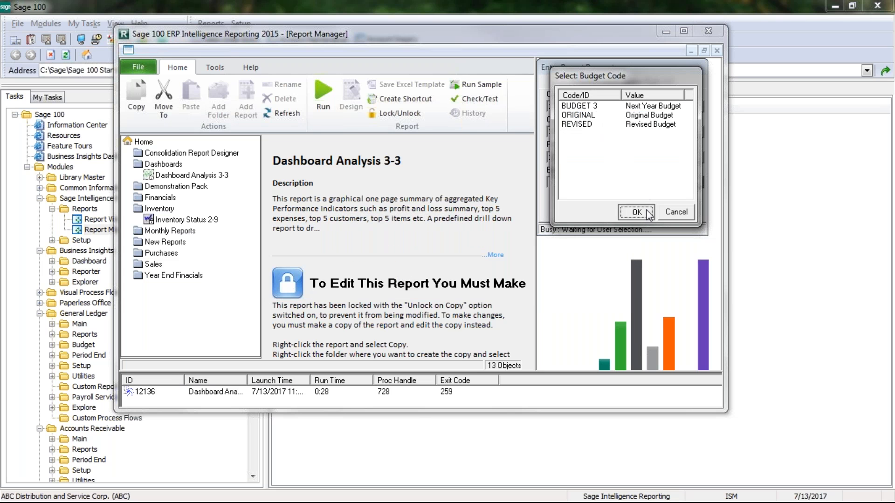
click(638, 207)
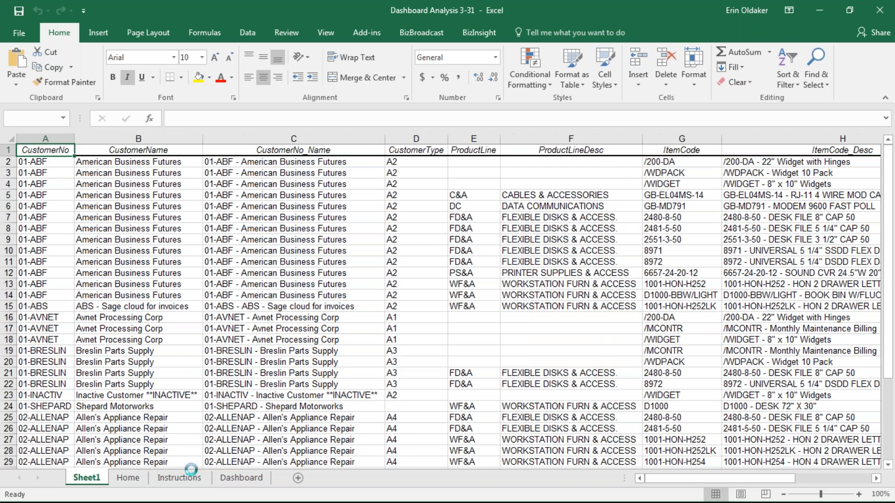
- Show the Dashboard sheet and scroll through its Profit & Loss, Top 5 Expenses and item sections
click(199, 478)
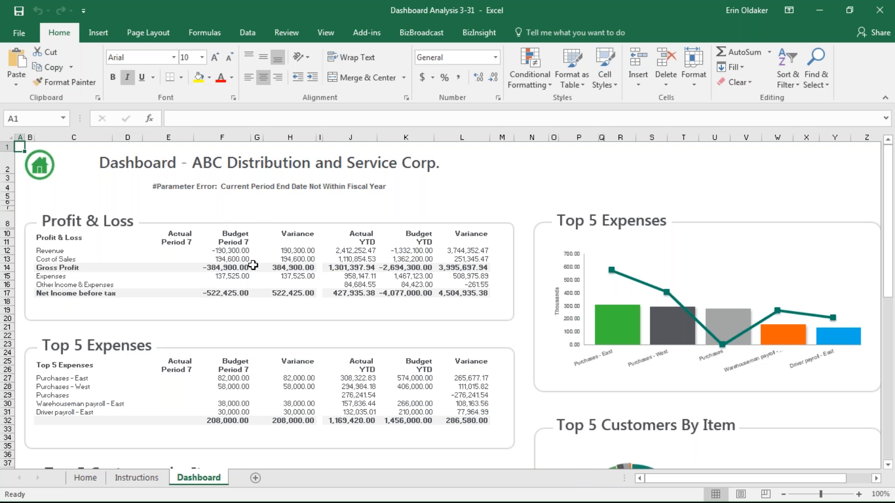
scroll(254, 265, down, 2)
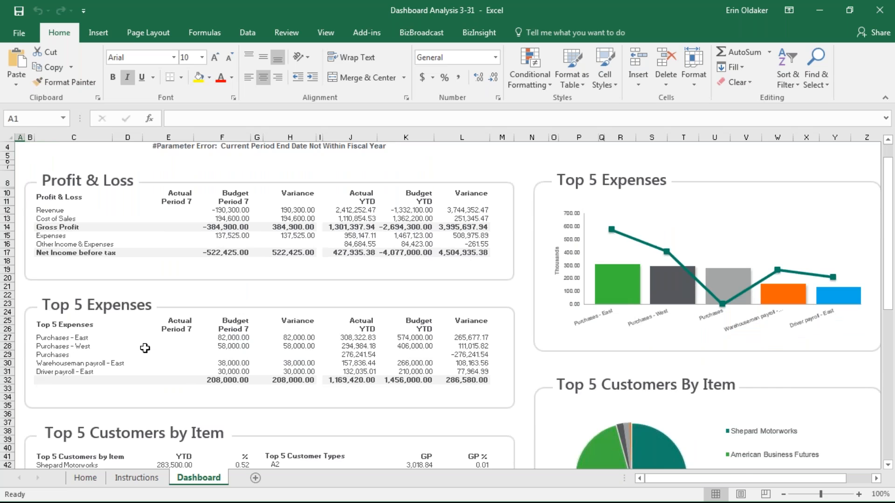
scroll(146, 348, down, 7)
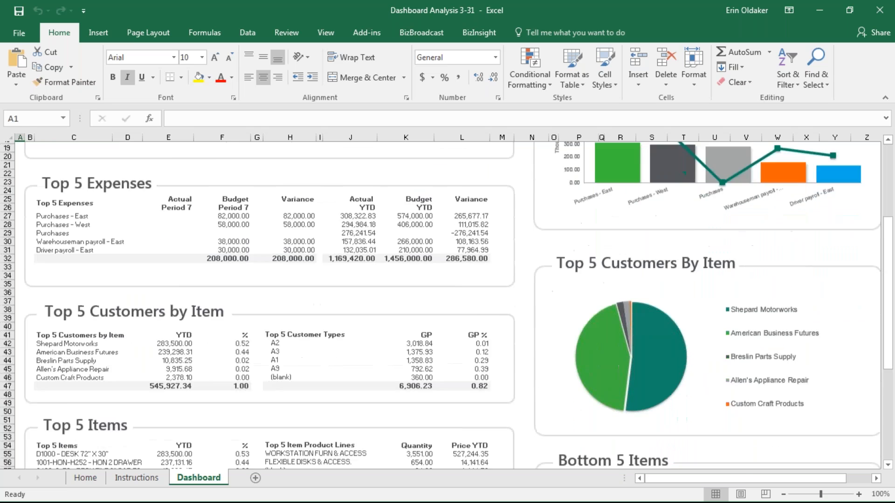
scroll(151, 349, down, 8)
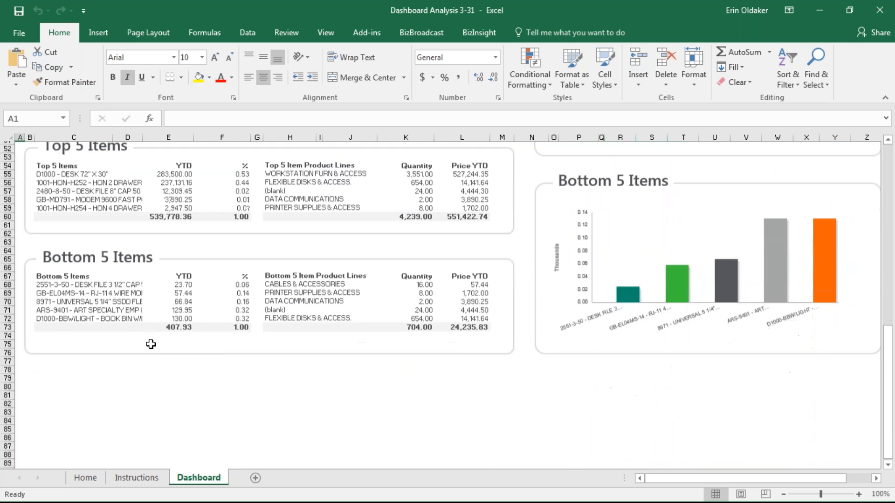
scroll(251, 351, up, 16)
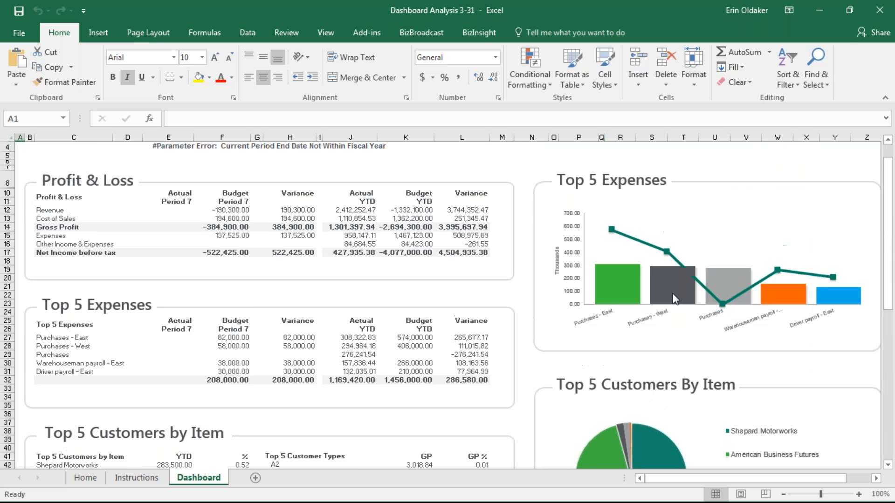
scroll(674, 293, up, 1)
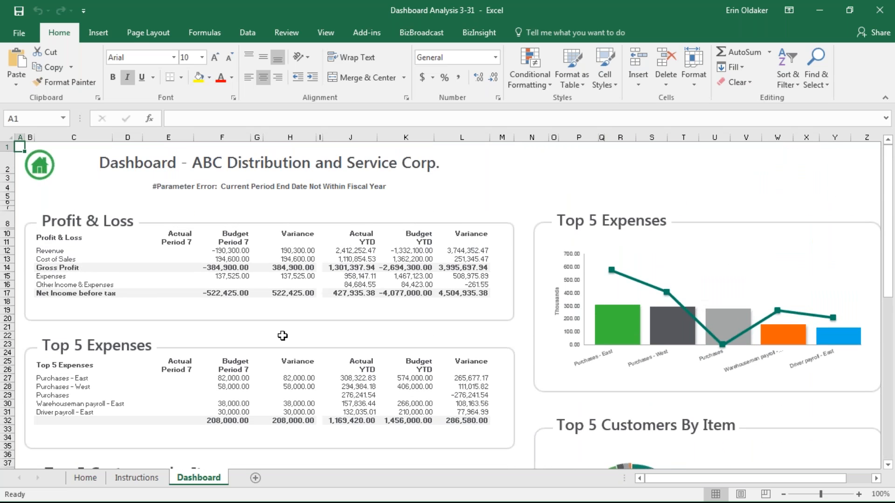
right_click(171, 478)
- Unhide the Lookup sheet
click(210, 458)
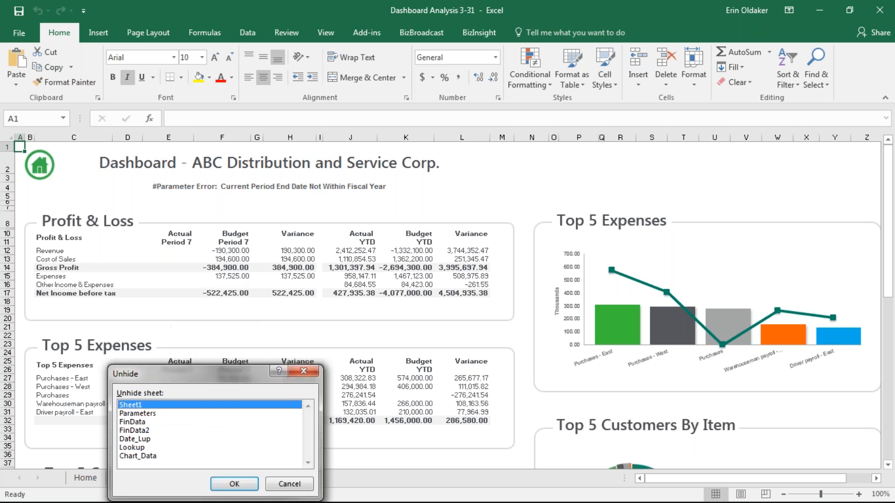
click(138, 431)
click(140, 449)
click(235, 485)
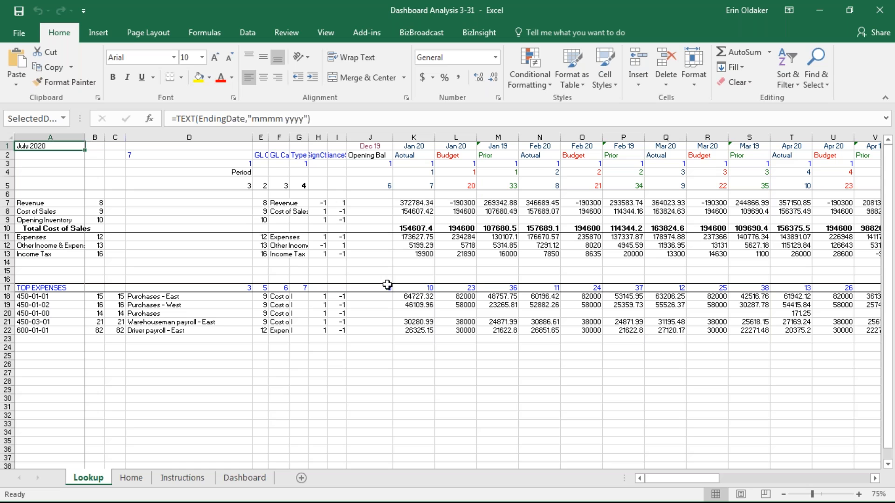
- Inspect the SUMIF formula in K7 and edit Dashboard cell F13 to reference the Lookup sheet
click(413, 203)
click(234, 481)
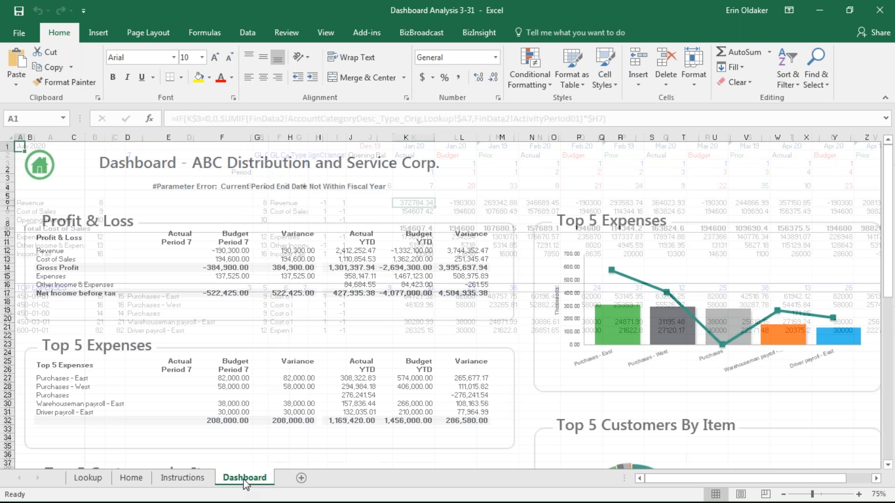
click(237, 259)
drag(231, 119, 171, 119)
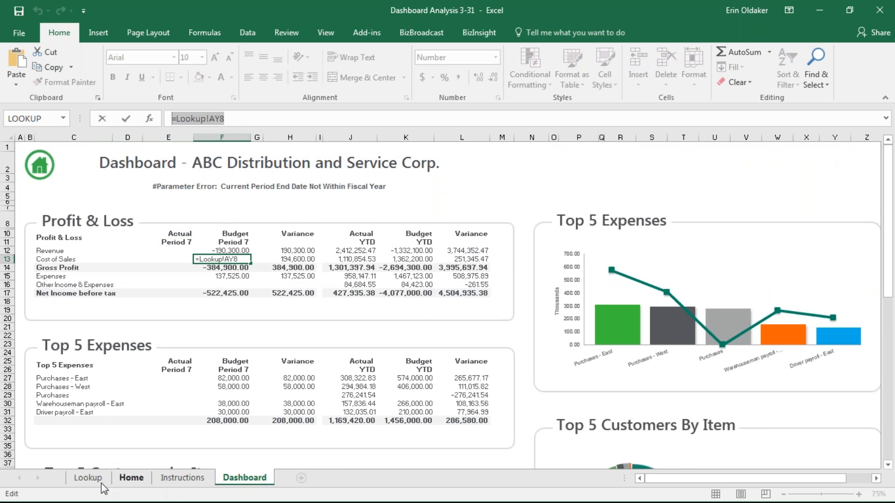
click(74, 480)
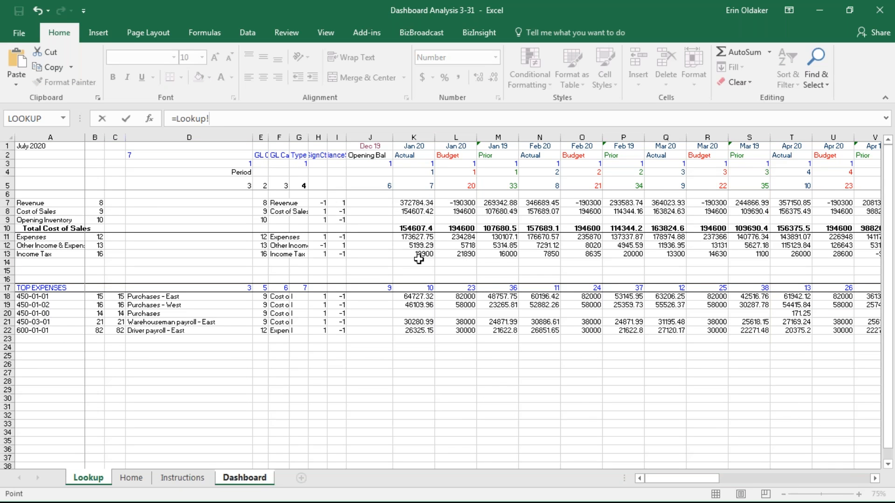
click(881, 12)
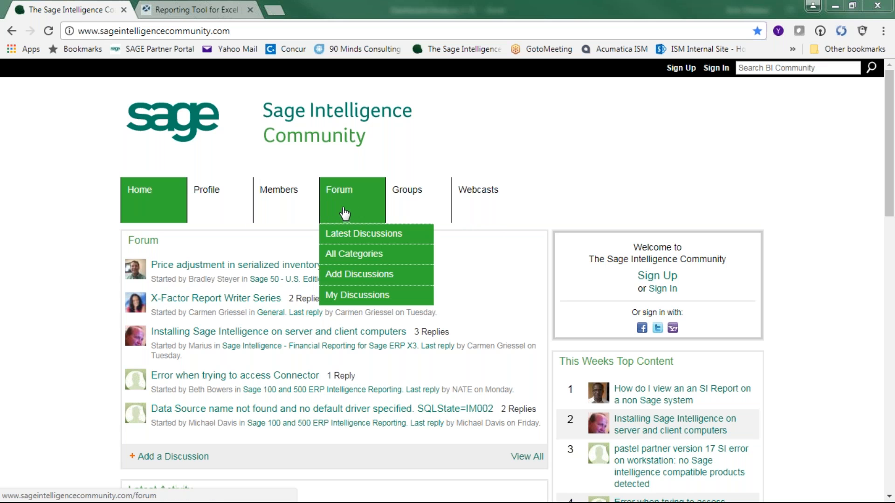
- Browse the Sage 100 Intelligence Reporting webcast recordings on the Webcasts page
click(494, 202)
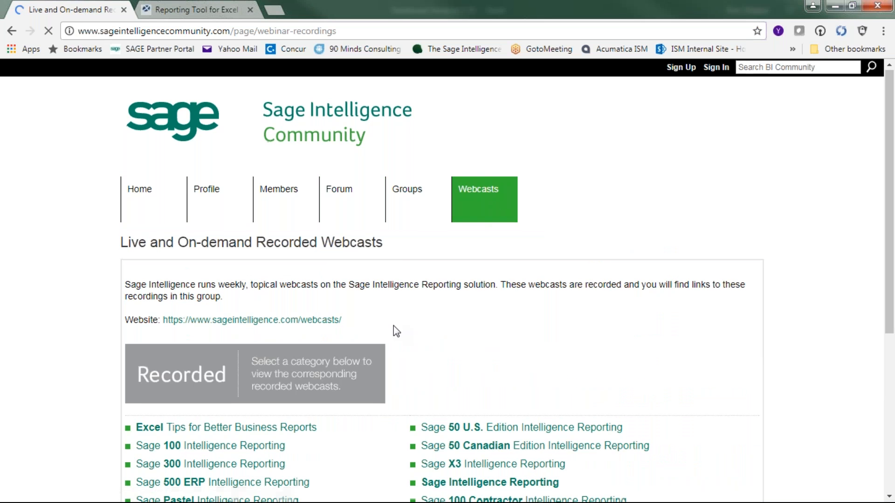
scroll(394, 330, down, 4)
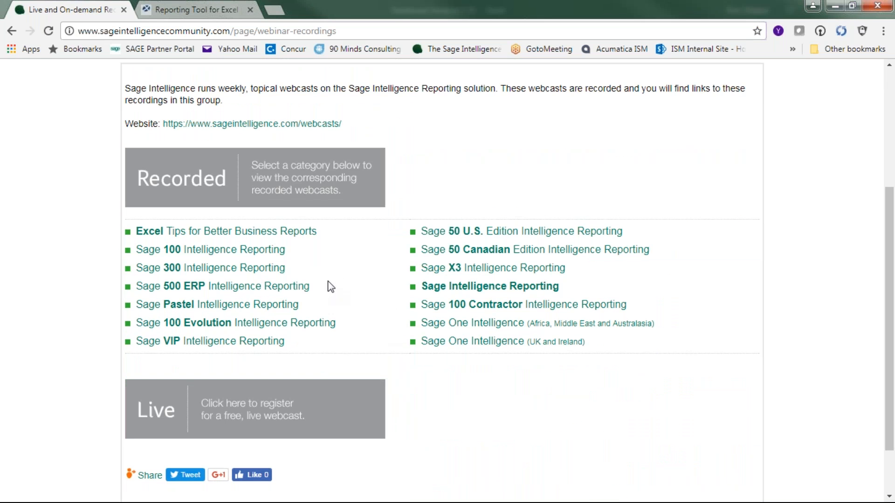
click(175, 250)
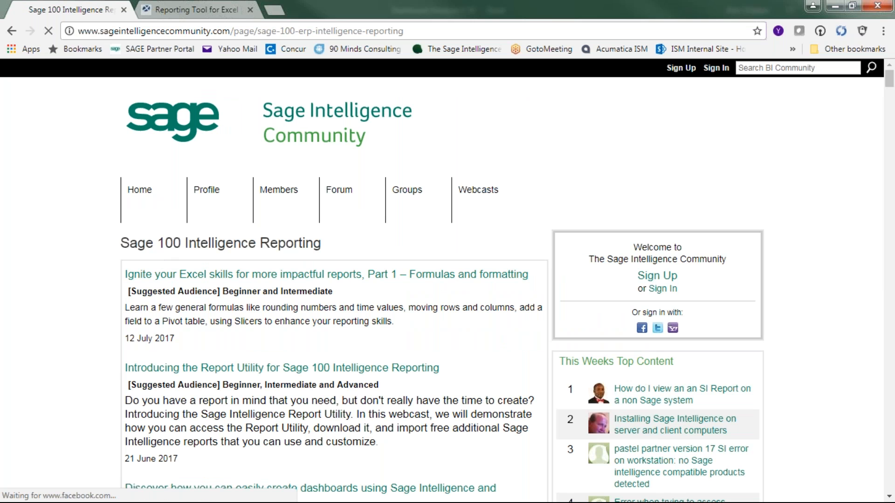
scroll(336, 298, down, 1)
scroll(289, 291, down, 4)
scroll(289, 291, up, 5)
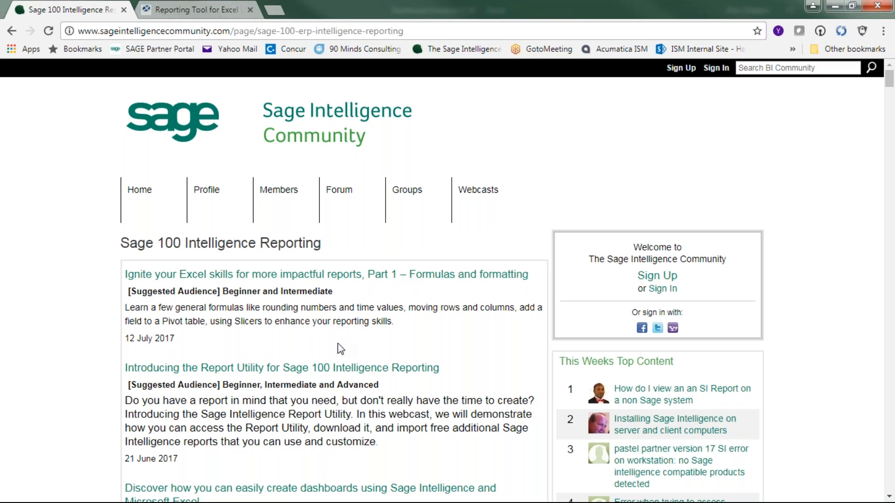
click(198, 9)
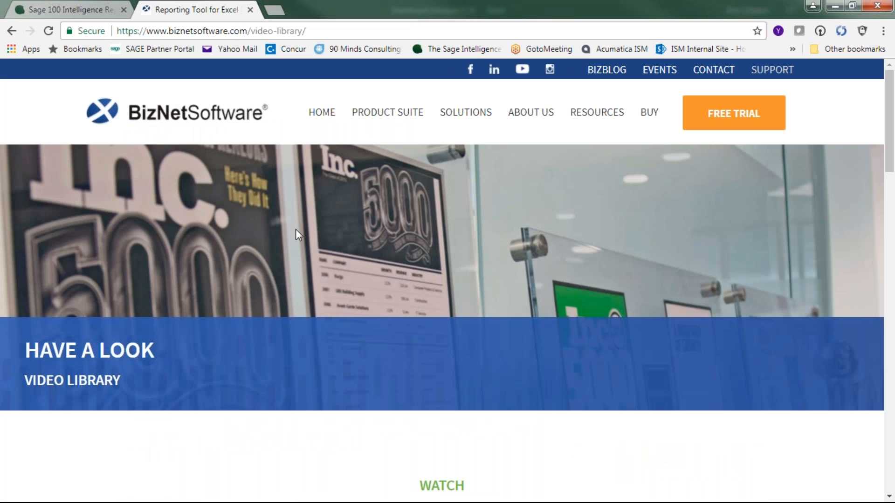
- Scroll to the Further Education how-to videos, then close the stray Report Manager window
mouse_move(419, 119)
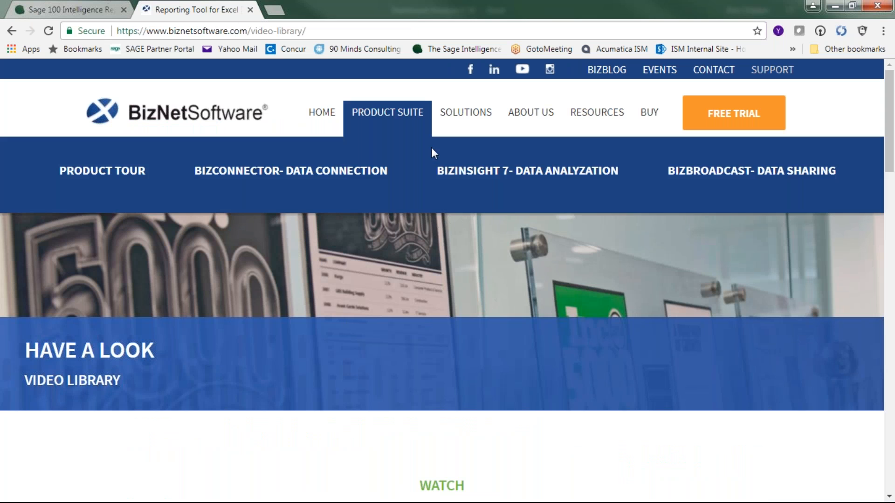
scroll(259, 347, down, 5)
scroll(259, 349, down, 1)
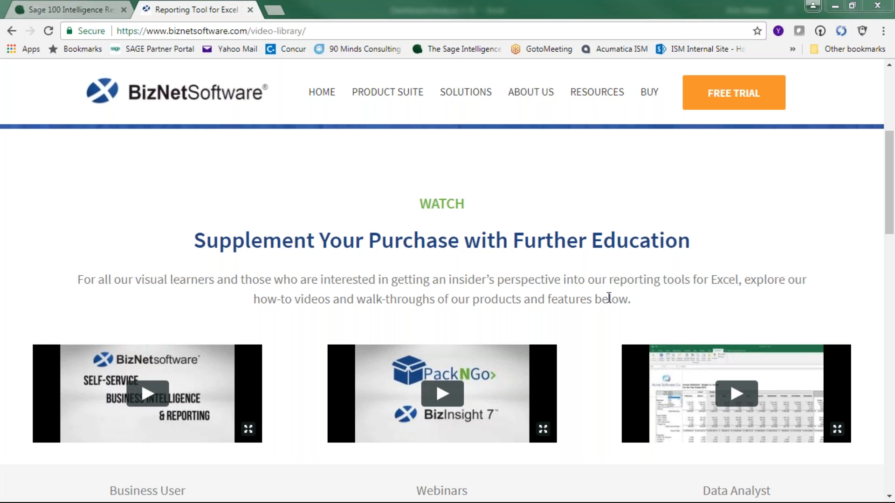
key(alt+Tab)
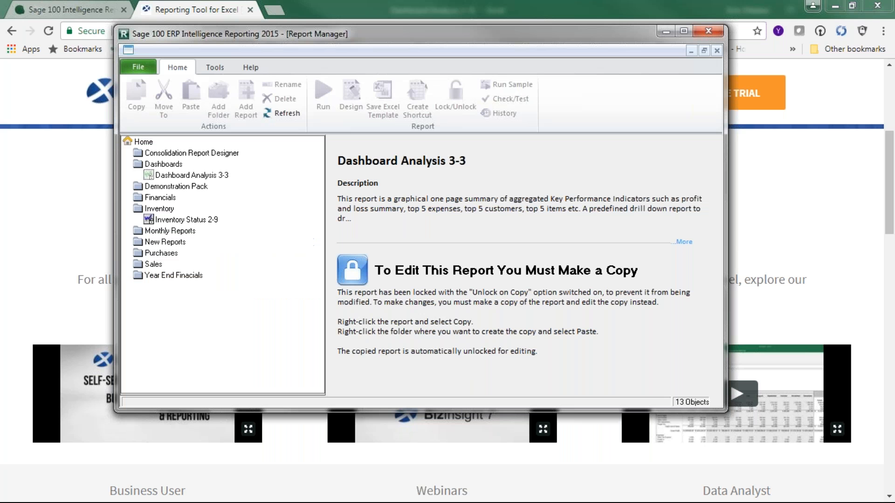
click(702, 31)
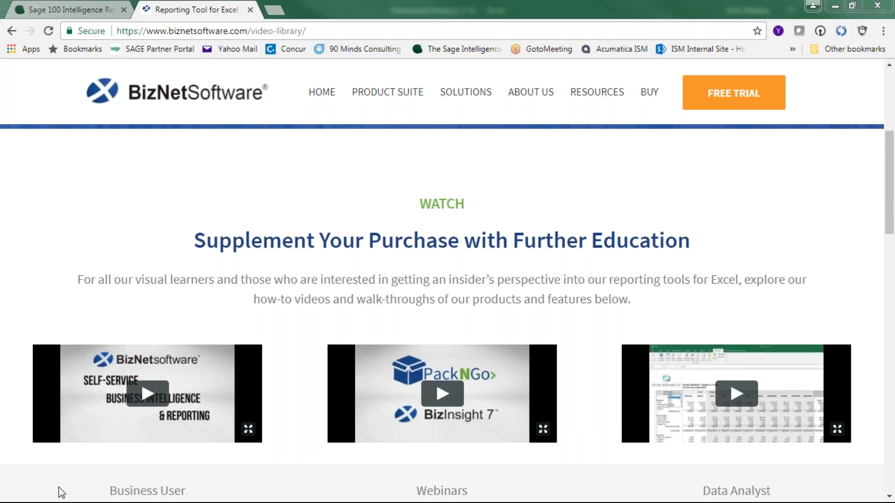
- Minimize Chrome and the Excel workbook, then close Chrome to show the Sage Intelligence Reporting list
click(59, 501)
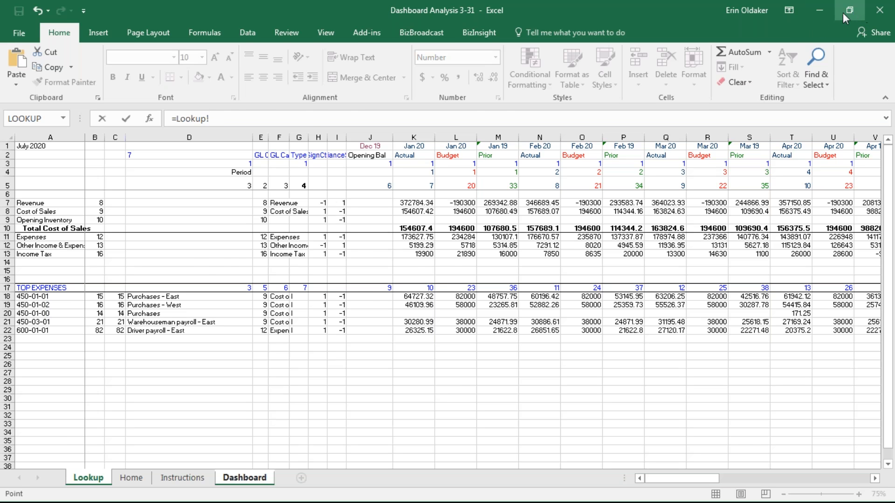
click(820, 12)
click(884, 7)
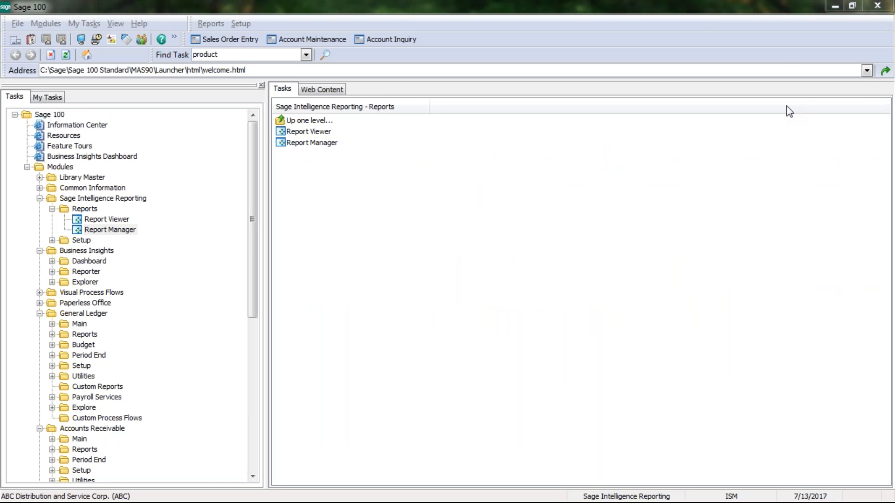